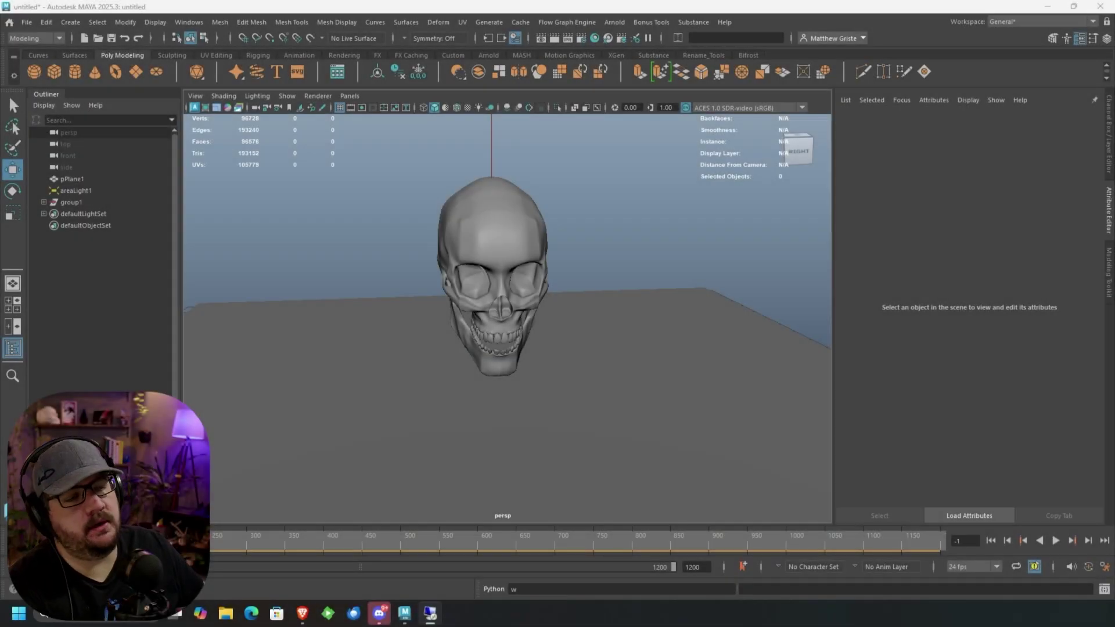
Step: Examine the skull model, its ground plane and the overhead area light from several distances and angles
alt+drag(392, 337, 587, 294)
alt+drag(493, 276, 535, 291)
alt+drag(494, 352, 574, 341)
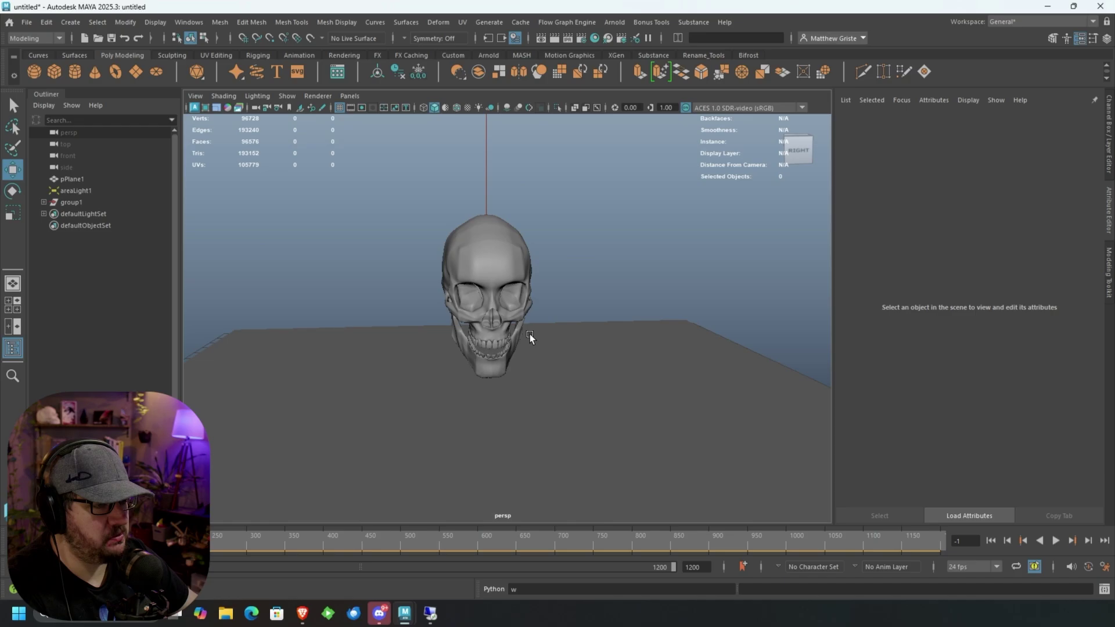
scroll(530, 331, up, 2)
scroll(519, 279, down, 6)
alt+middle_drag(523, 225, 504, 256)
alt+drag(504, 255, 455, 274)
alt+right_drag(455, 274, 493, 291)
alt+drag(493, 291, 524, 227)
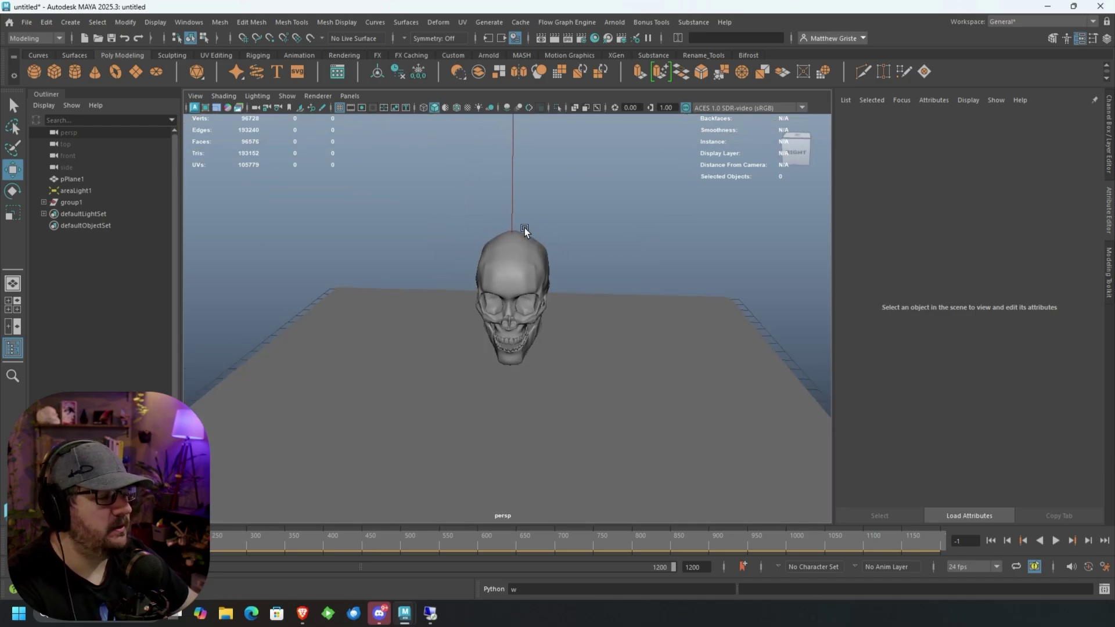
alt+drag(479, 305, 477, 252)
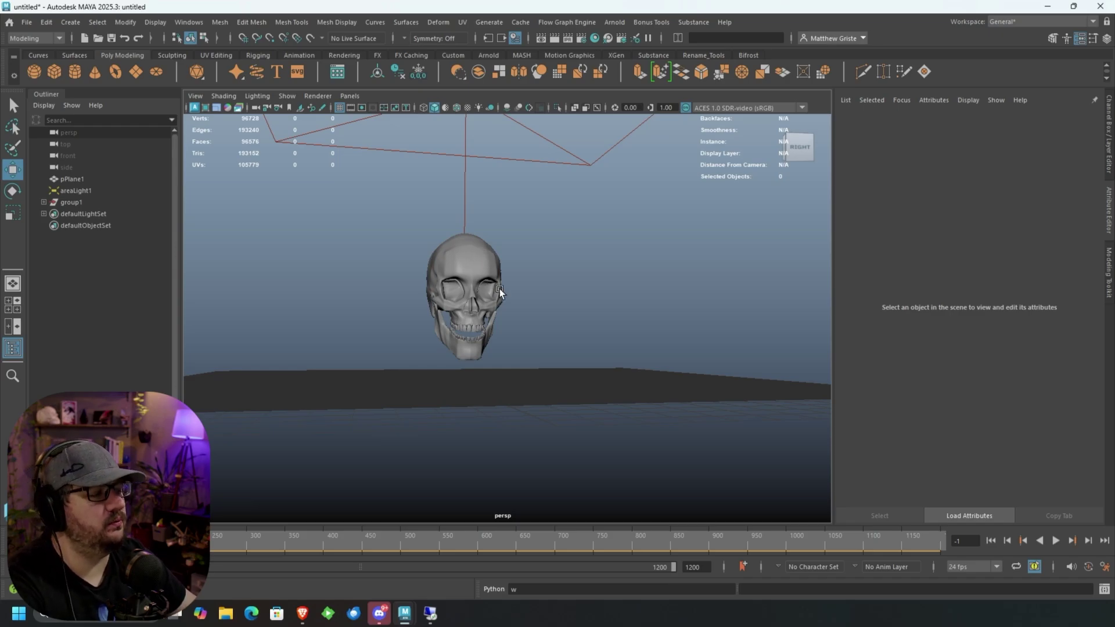
alt+drag(498, 289, 458, 288)
alt+right_drag(458, 288, 458, 295)
alt+drag(459, 295, 410, 207)
Step: Switch the perspective viewport renderer to Arnold and inspect the overhead lighting on the skull
click(318, 96)
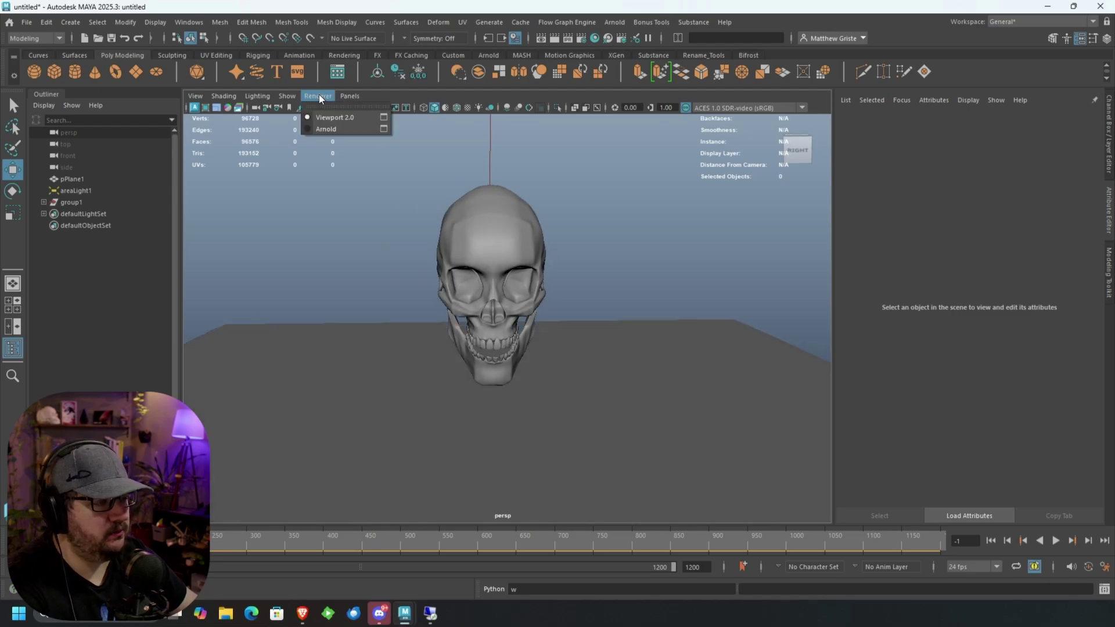
click(326, 129)
key(q)
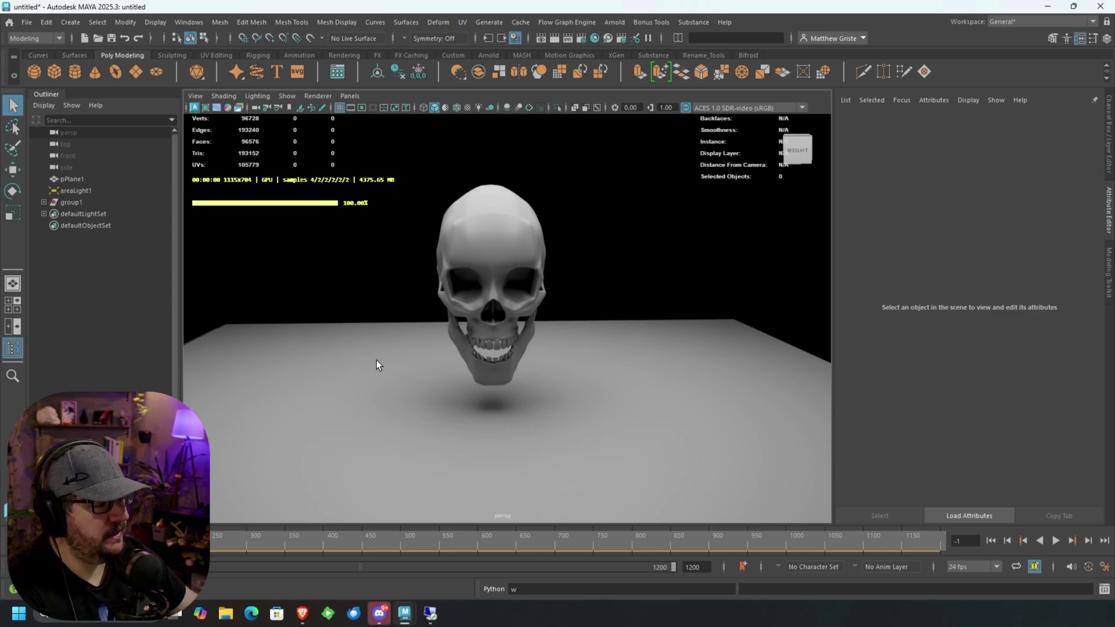
alt+drag(376, 361, 500, 338)
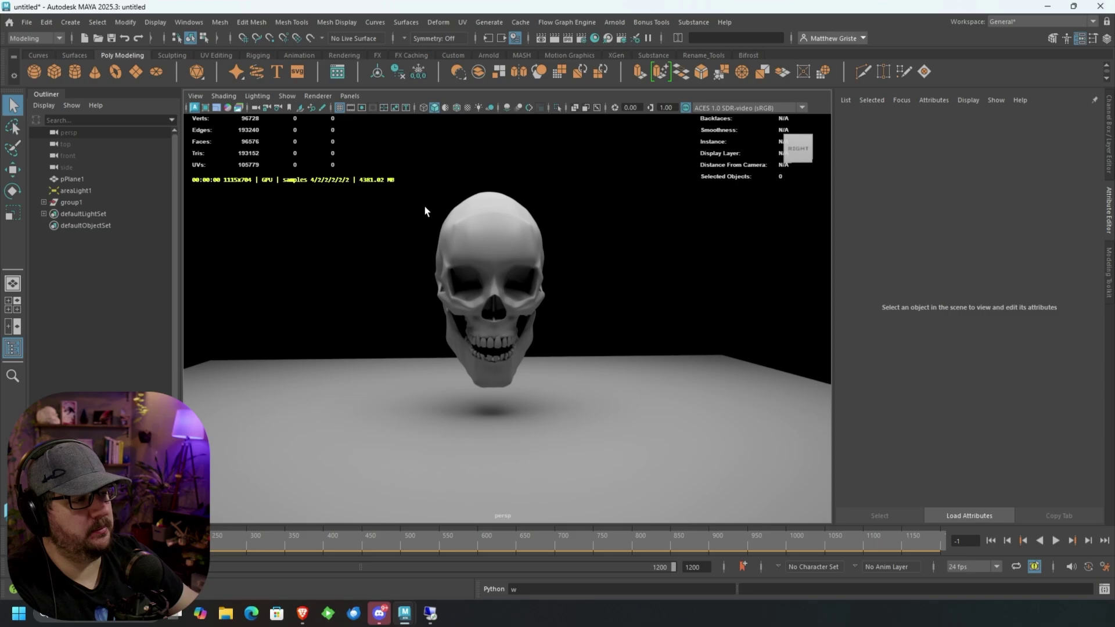
Step: Return the perspective viewport renderer to Viewport 2.0
click(306, 97)
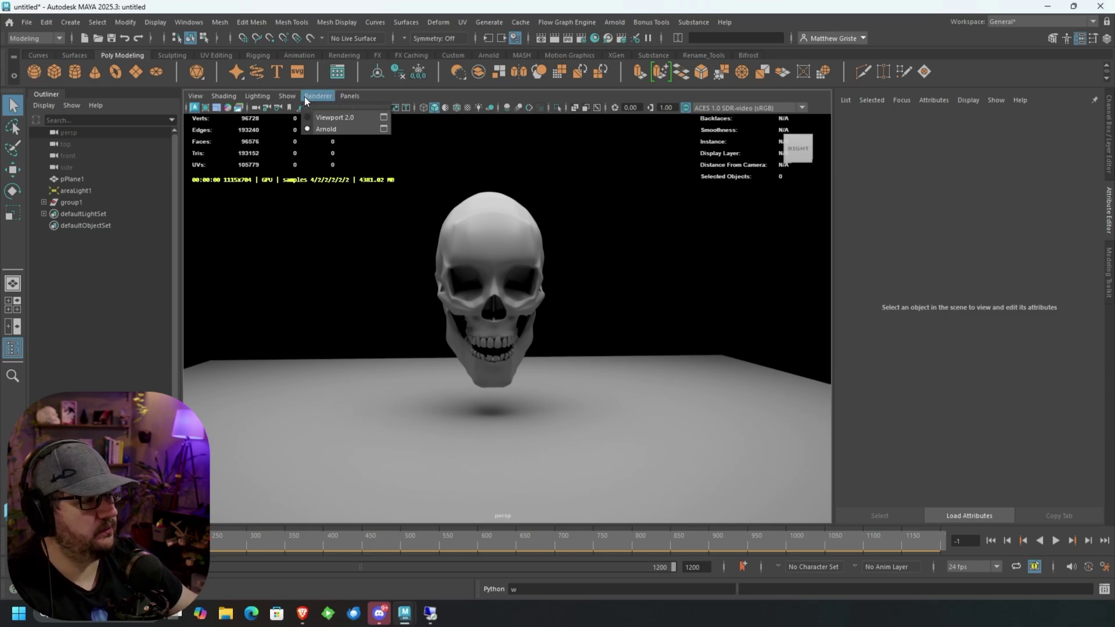
click(339, 116)
scroll(489, 222, down, 5)
alt+drag(500, 213, 498, 239)
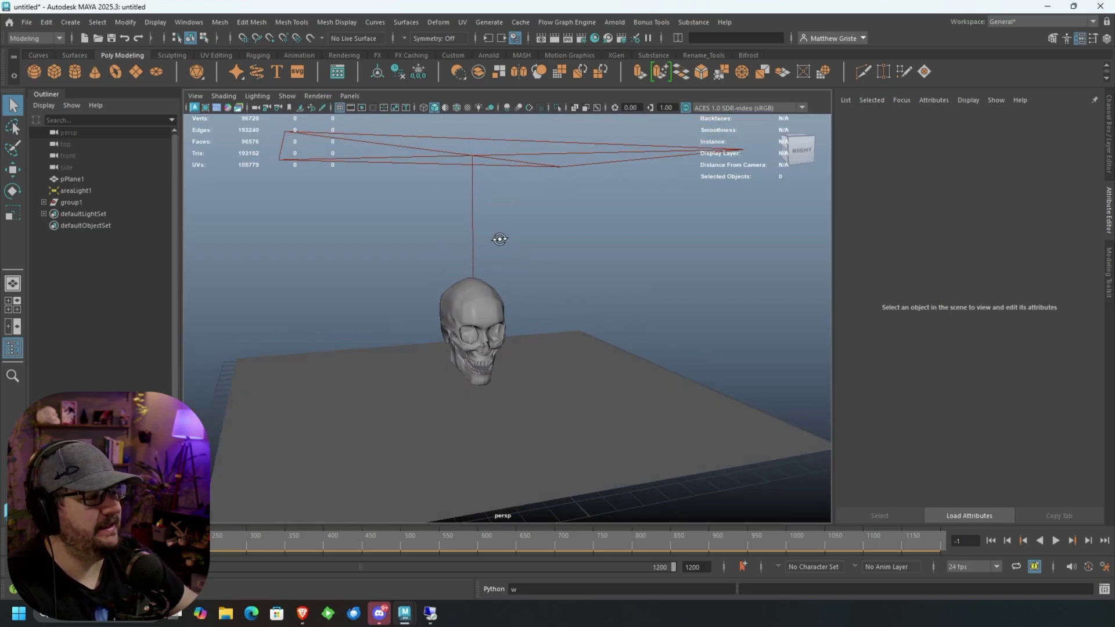
Step: Set the overhead area light's Arnold exposure to 0, leaving nothing selected
click(506, 160)
key(w)
alt+middle_drag(506, 160, 498, 227)
alt+drag(497, 227, 458, 224)
drag(465, 175, 465, 158)
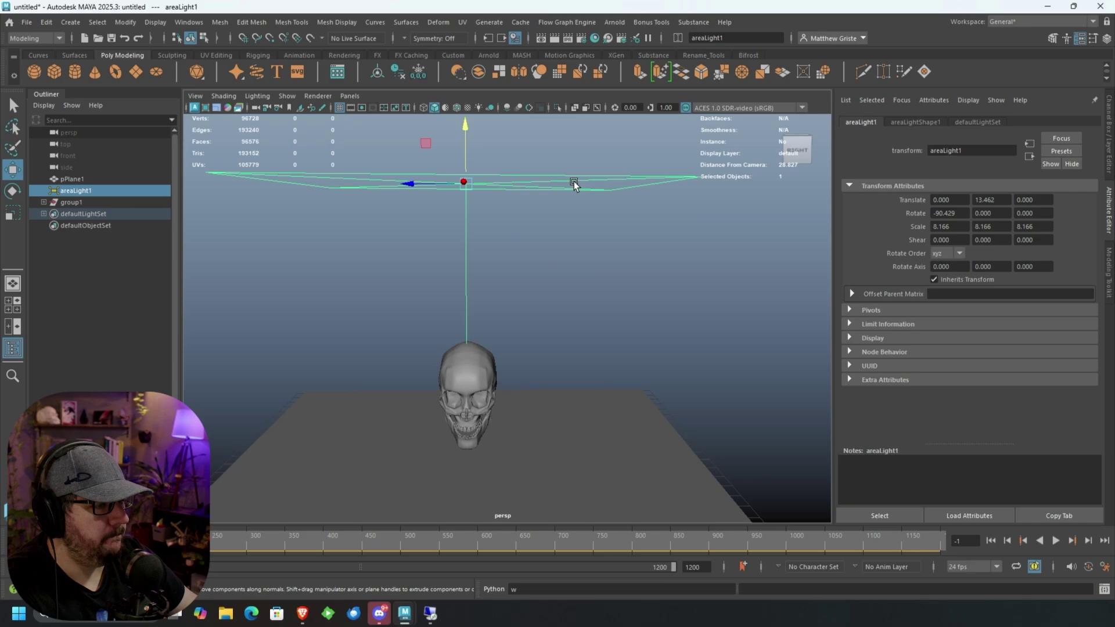
click(1107, 40)
click(1080, 39)
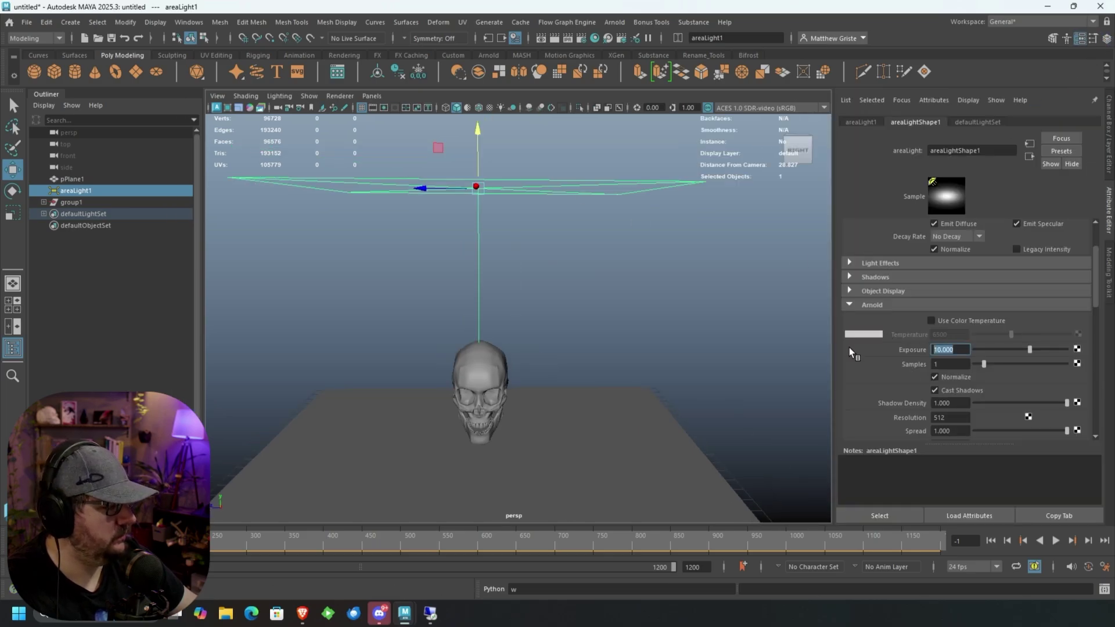
text(0)
key(Return)
alt+drag(716, 312, 587, 316)
click(641, 362)
scroll(633, 324, down, 4)
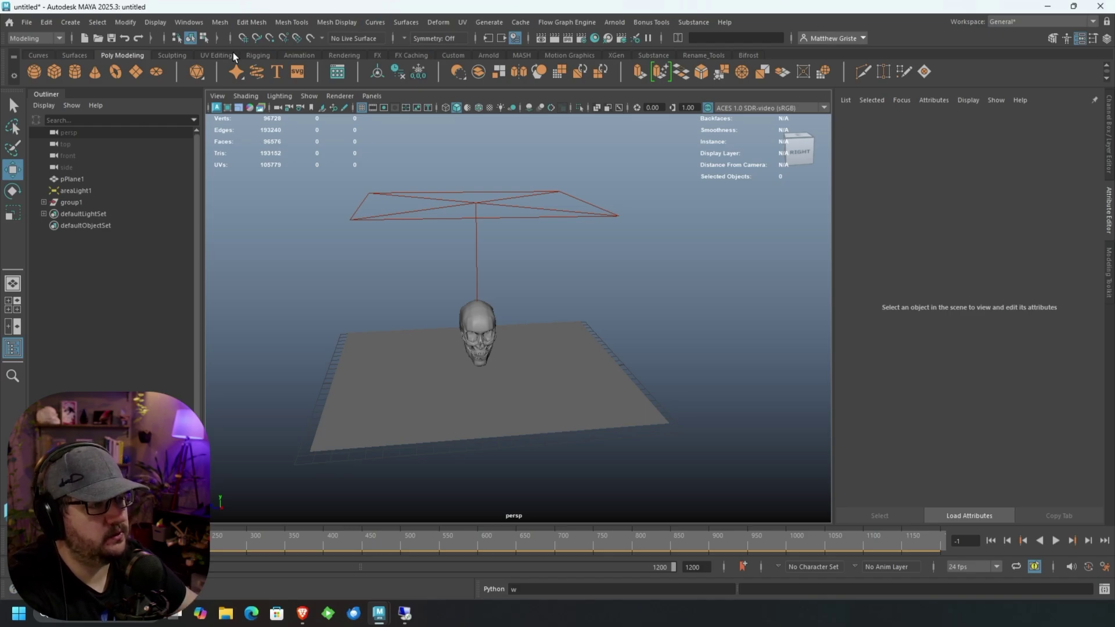
Step: Create a second area light at the scene centre and scale it up uniformly
click(329, 55)
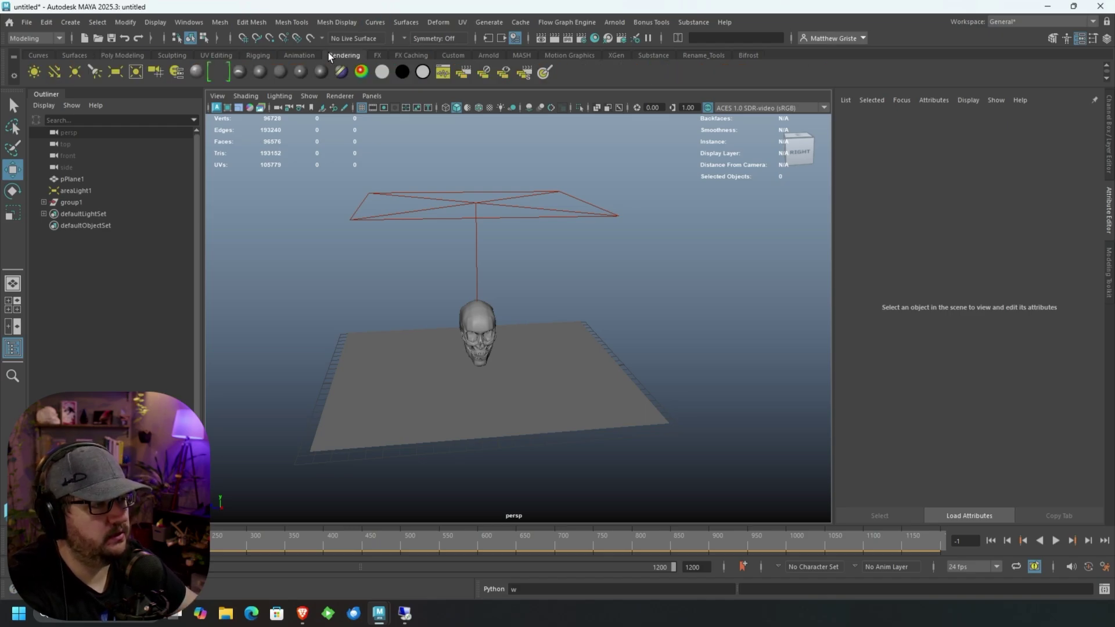
click(123, 72)
alt+middle_drag(501, 198, 471, 185)
key(e)
key(r)
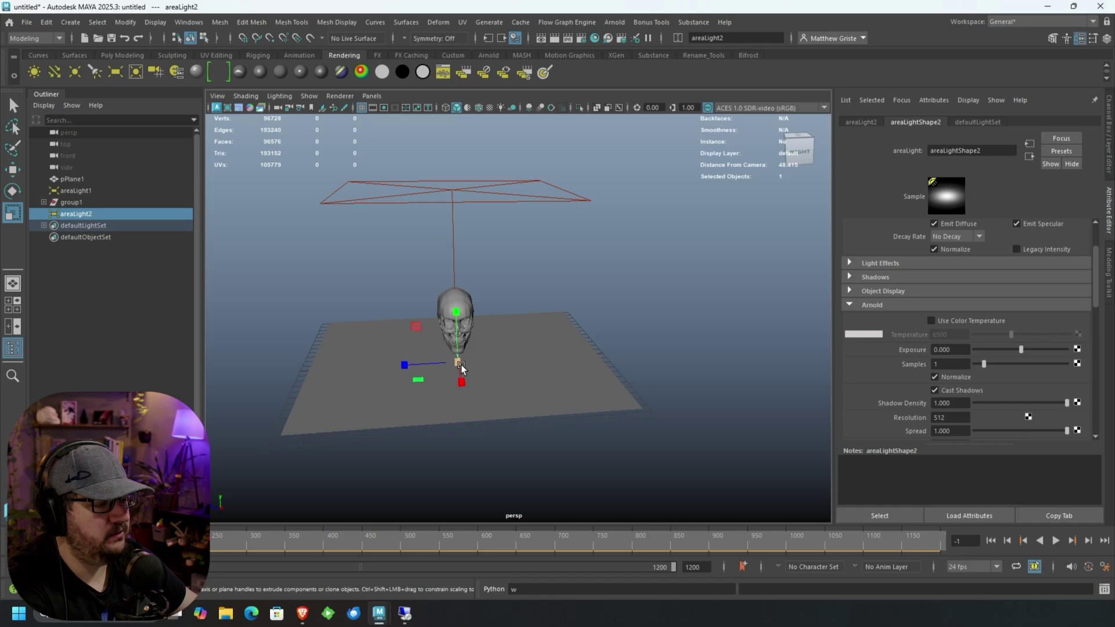
drag(459, 364, 527, 375)
Step: Raise the second area light to the skull's height and bring it forward along X in front of the face
key(w)
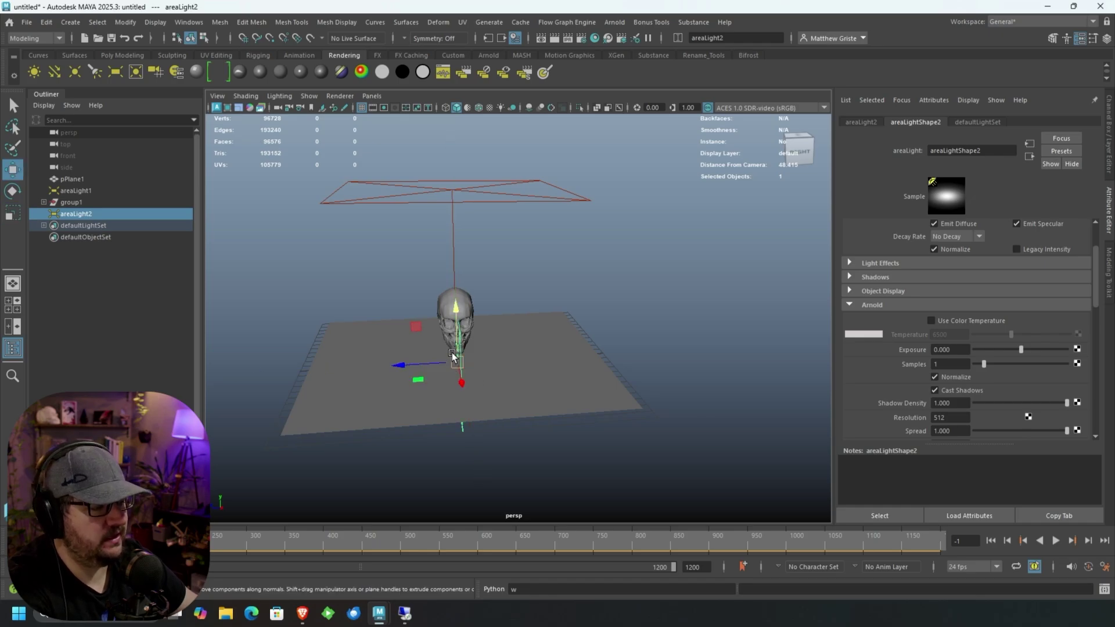
mouse_move(455, 349)
mouse_down()
mouse_move(455, 269)
mouse_move(464, 355)
mouse_up()
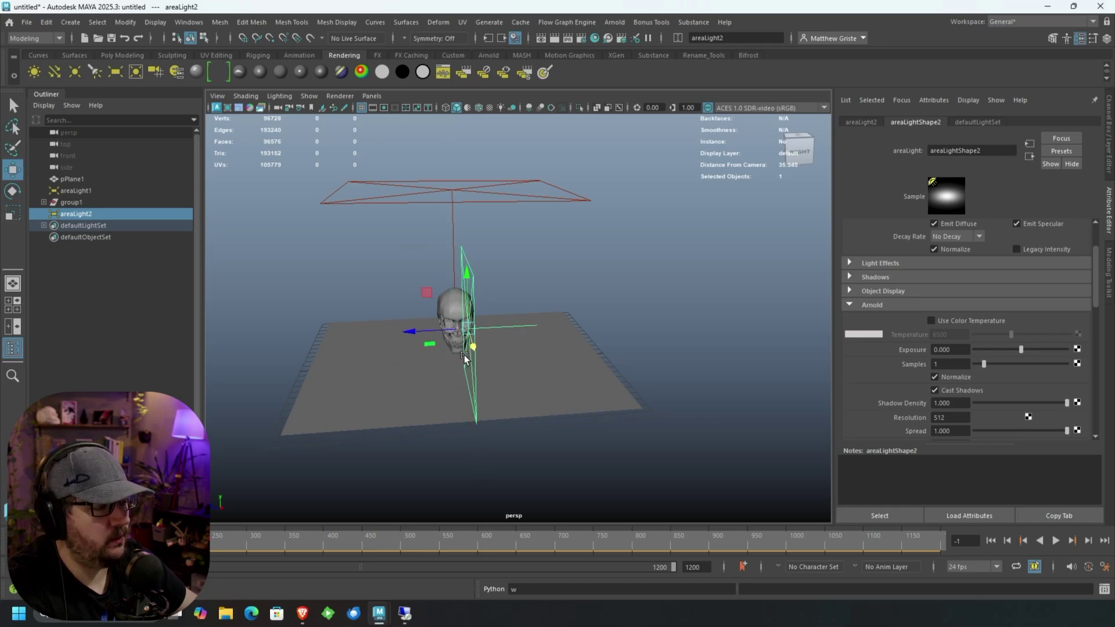
click(414, 323)
key(ctrl+z)
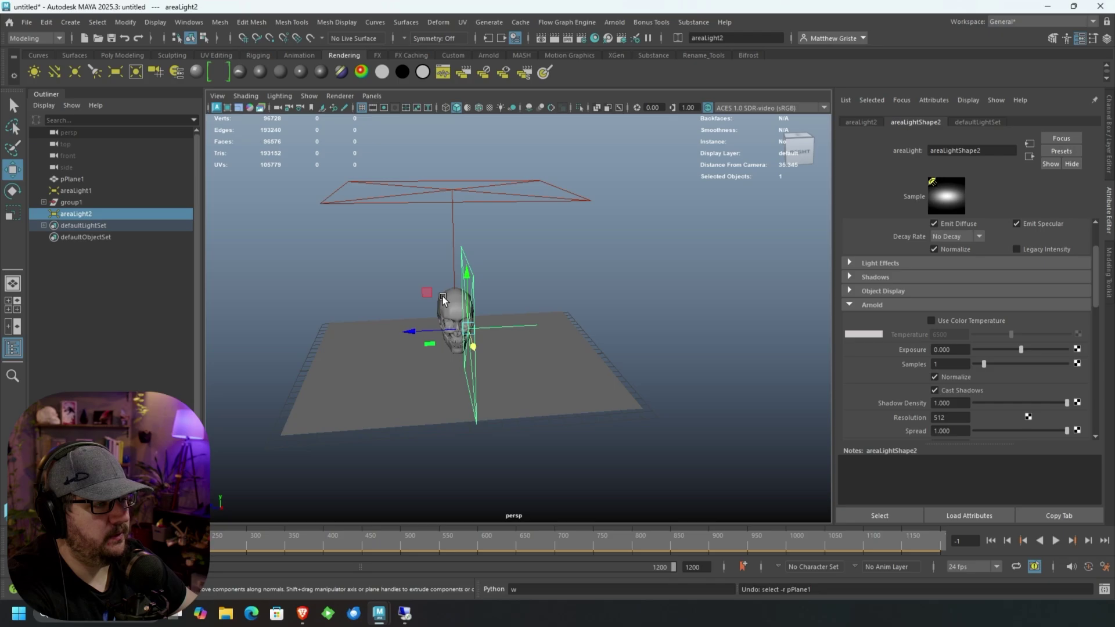
Step: Rotate the second area light toward the skull and move it out to the skull's side
key(e)
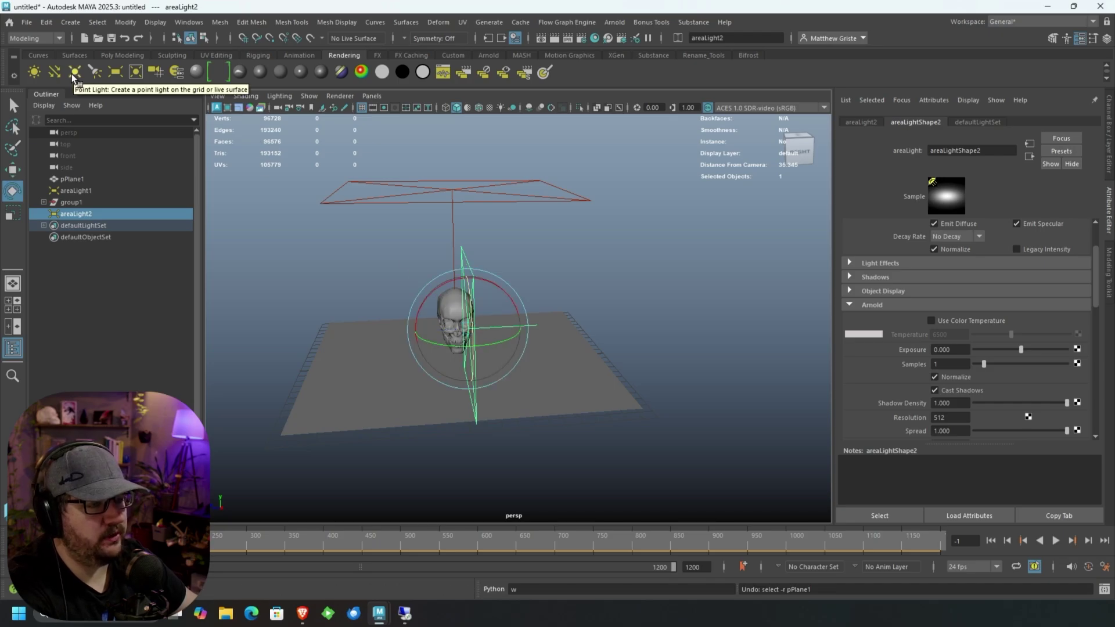
drag(465, 352, 578, 367)
key(w)
drag(601, 314, 621, 258)
key(e)
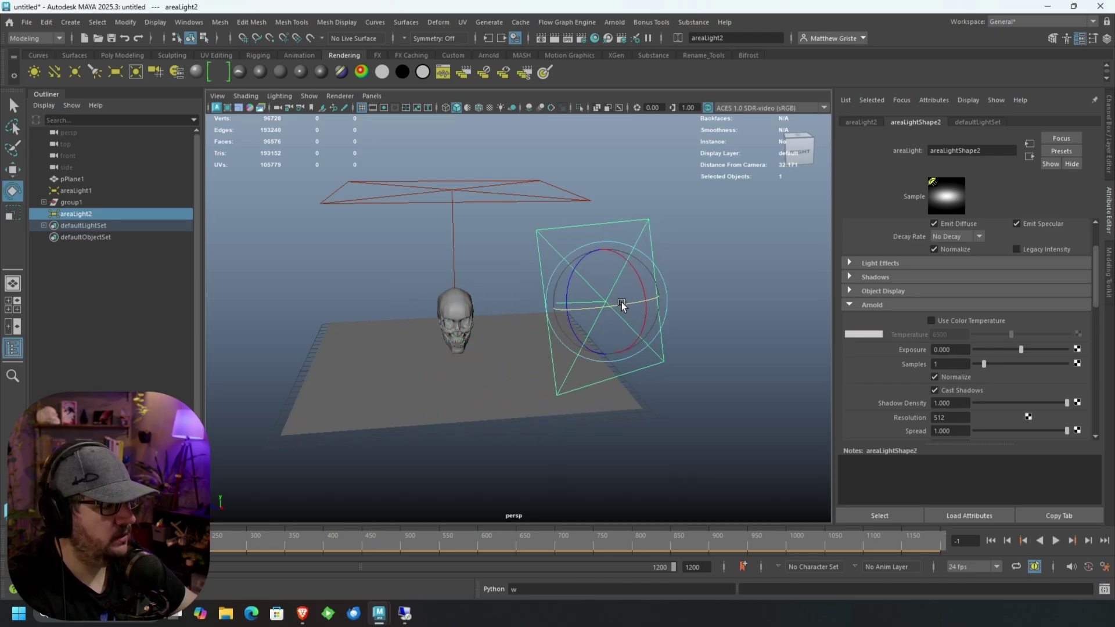
alt+drag(615, 302, 377, 197)
click(307, 95)
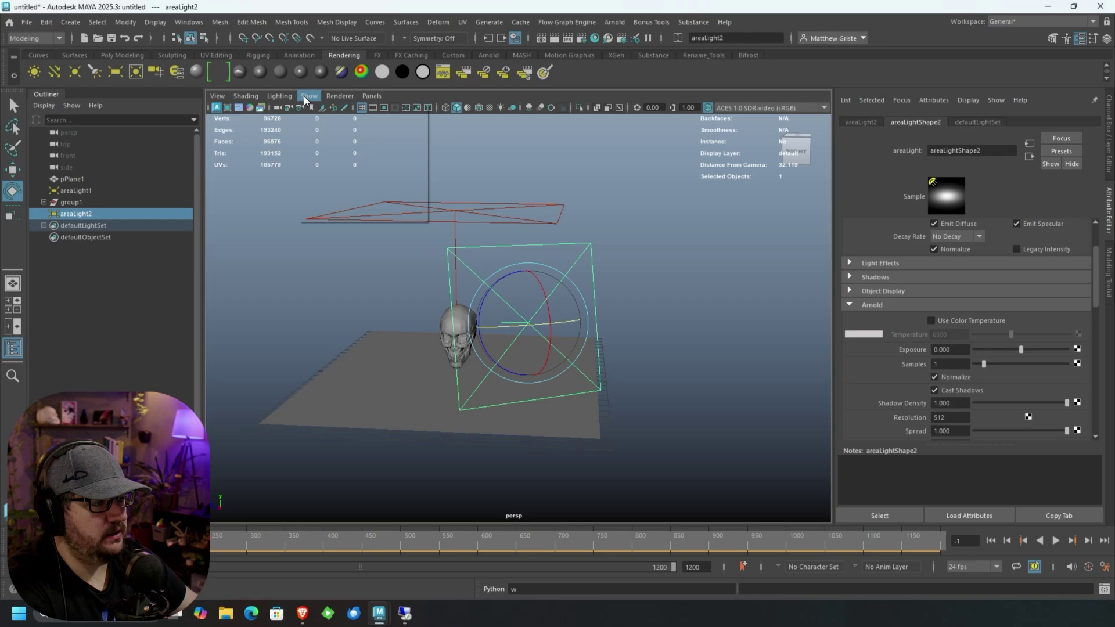
mouse_move(334, 116)
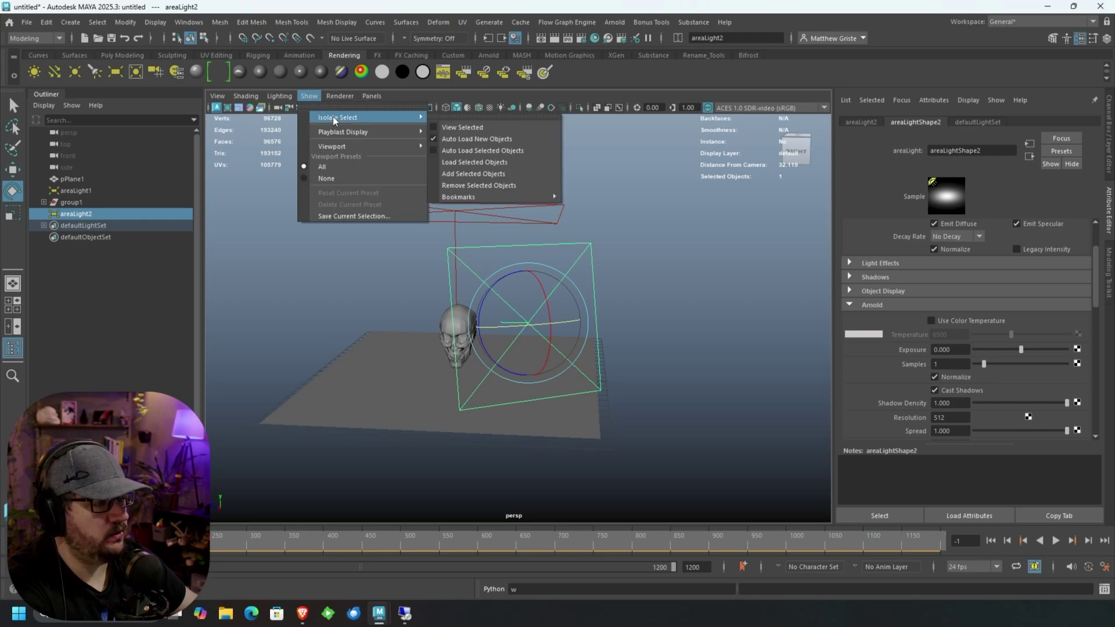
click(312, 99)
Step: Aim the second area light at the skull by placing its Show Manipulator target point on the head
alt+drag(388, 343, 465, 349)
key(t)
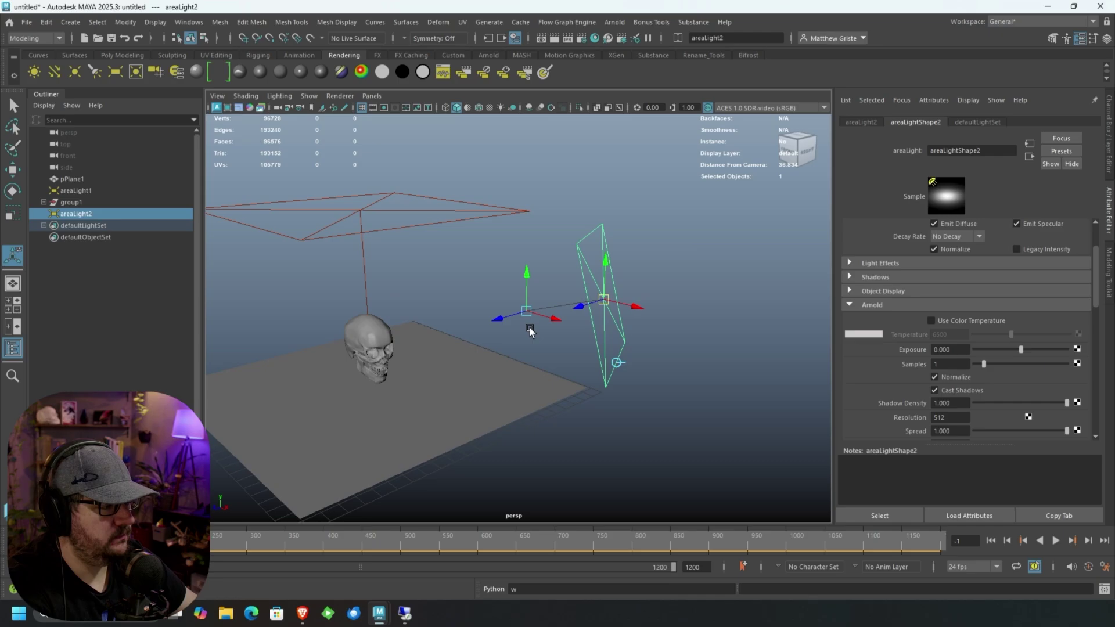
alt+drag(668, 343, 608, 296)
drag(544, 315, 376, 351)
alt+drag(375, 351, 610, 307)
alt+drag(505, 342, 734, 316)
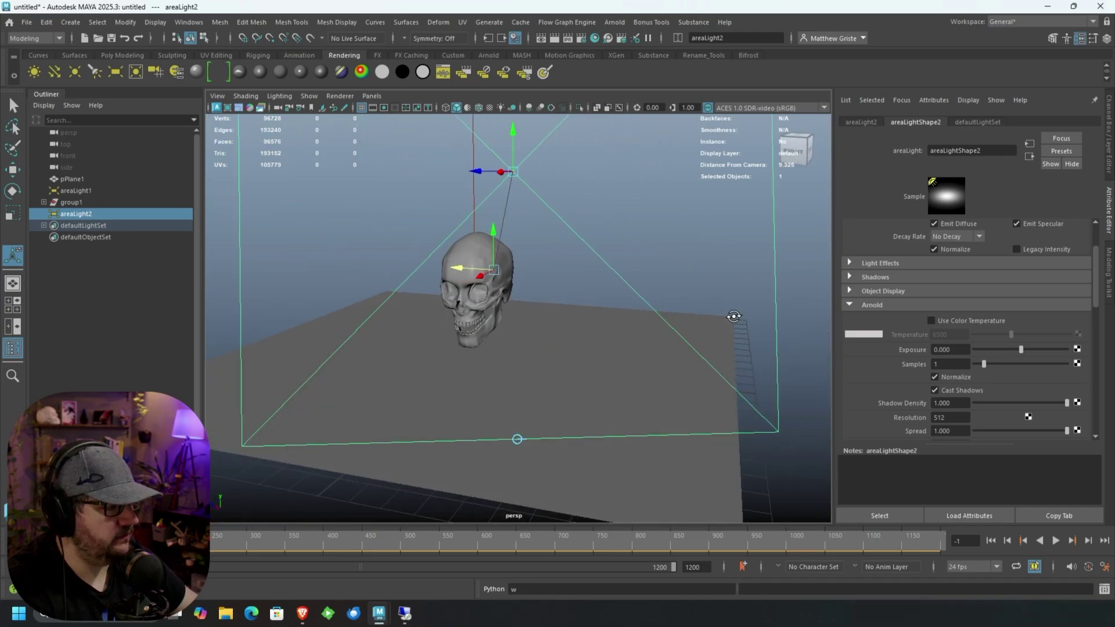
alt+right_drag(734, 316, 684, 302)
alt+drag(684, 302, 720, 301)
click(642, 301)
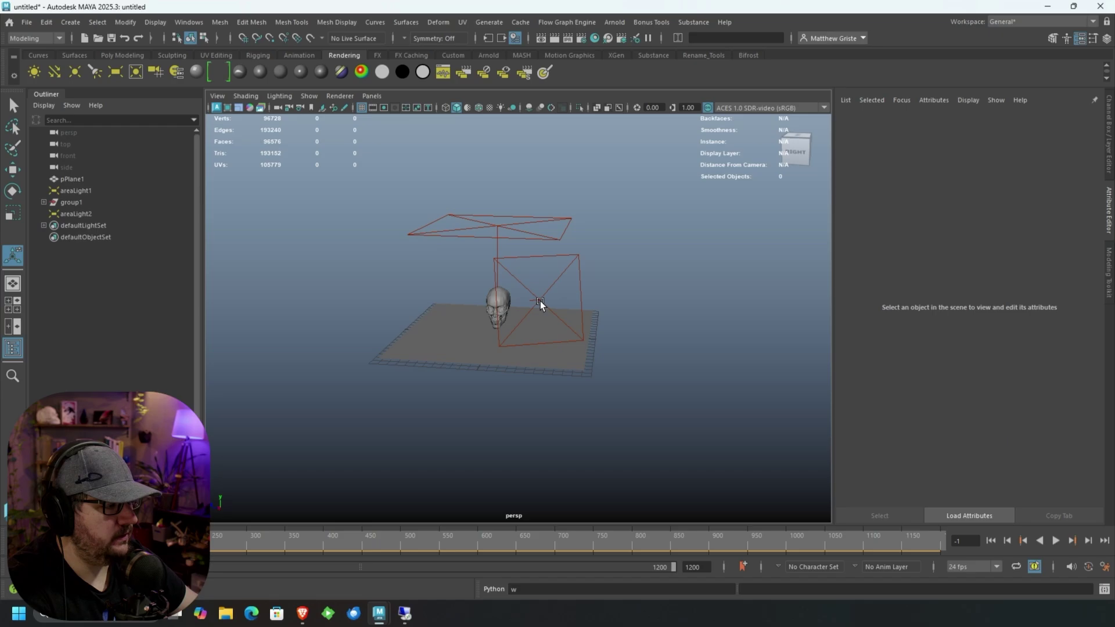
click(540, 303)
drag(570, 290, 472, 292)
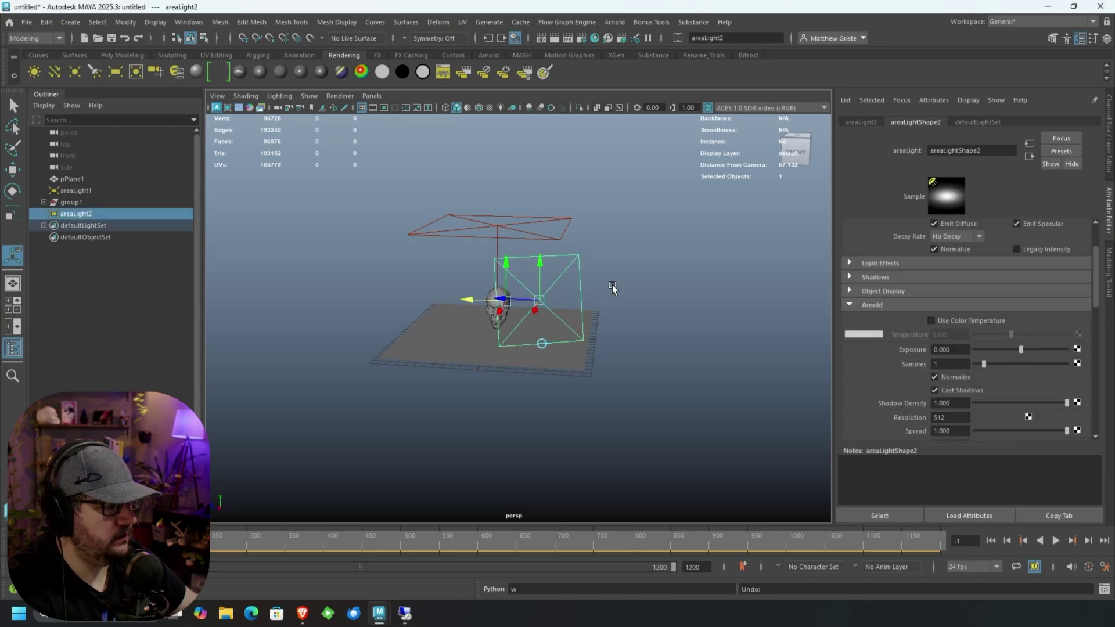
click(612, 289)
click(541, 301)
drag(540, 301, 652, 316)
key(ctrl+z)
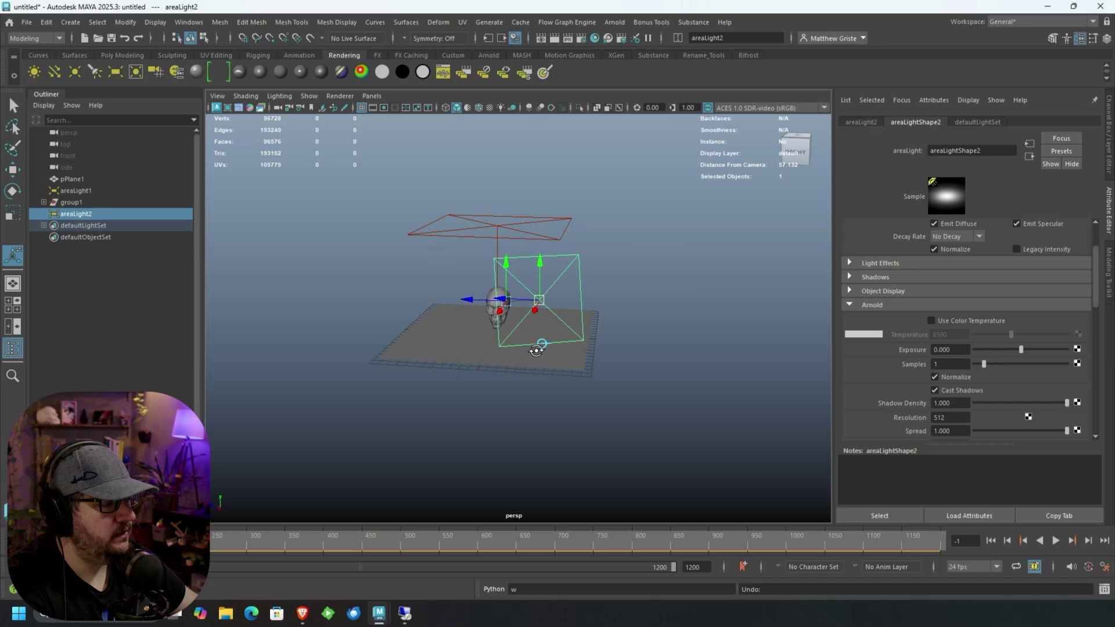
Step: Frame the skull from the front and set the viewport renderer to Arnold to preview the second area light
alt+drag(538, 347, 552, 313)
scroll(562, 284, up, 4)
drag(570, 262, 512, 333)
scroll(489, 343, up, 3)
scroll(551, 294, up, 3)
alt+middle_drag(487, 343, 571, 307)
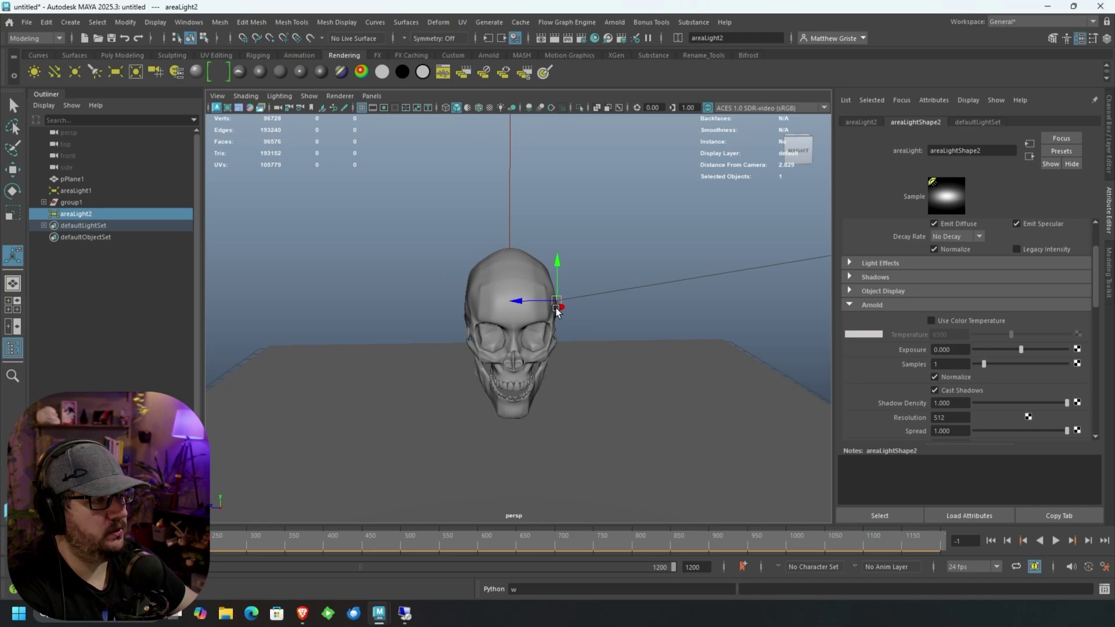
alt+drag(571, 307, 525, 303)
alt+middle_drag(502, 272, 485, 271)
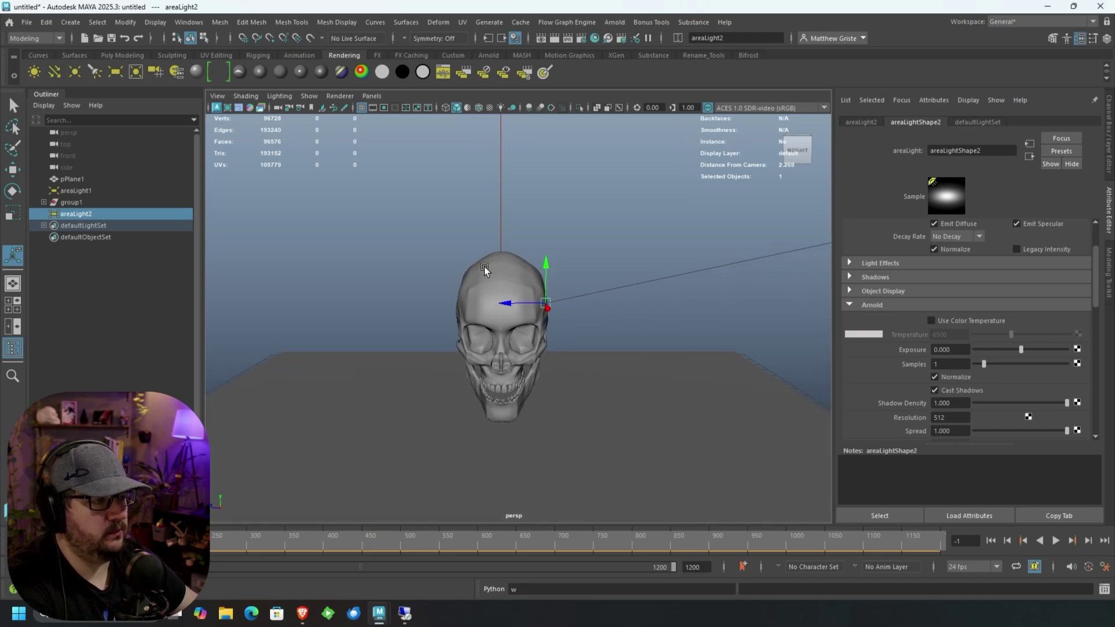
click(333, 100)
click(344, 130)
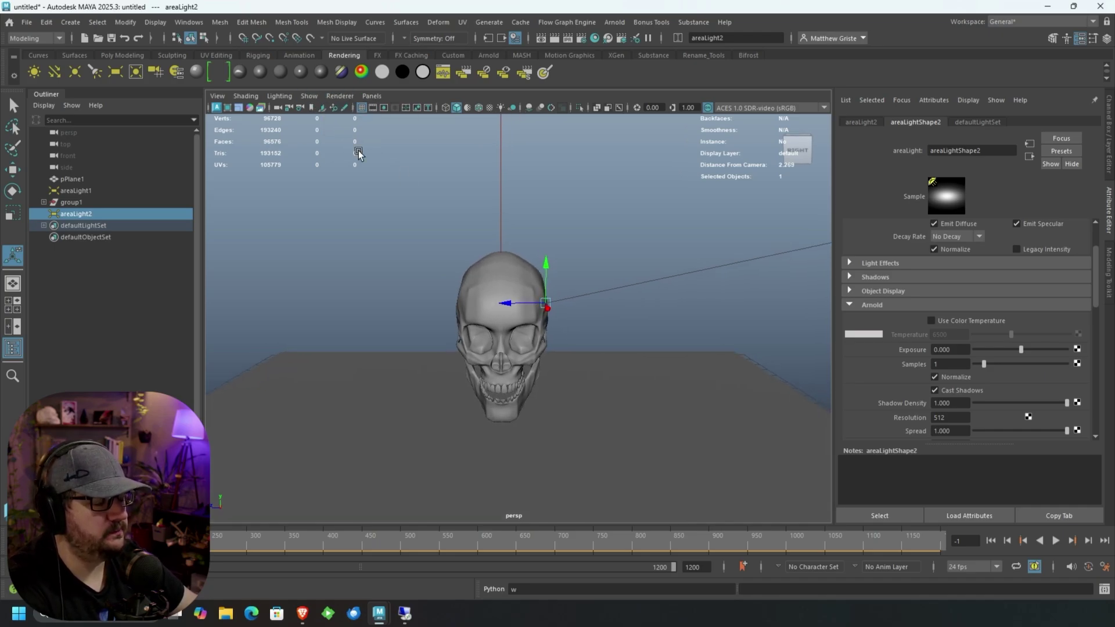
key(q)
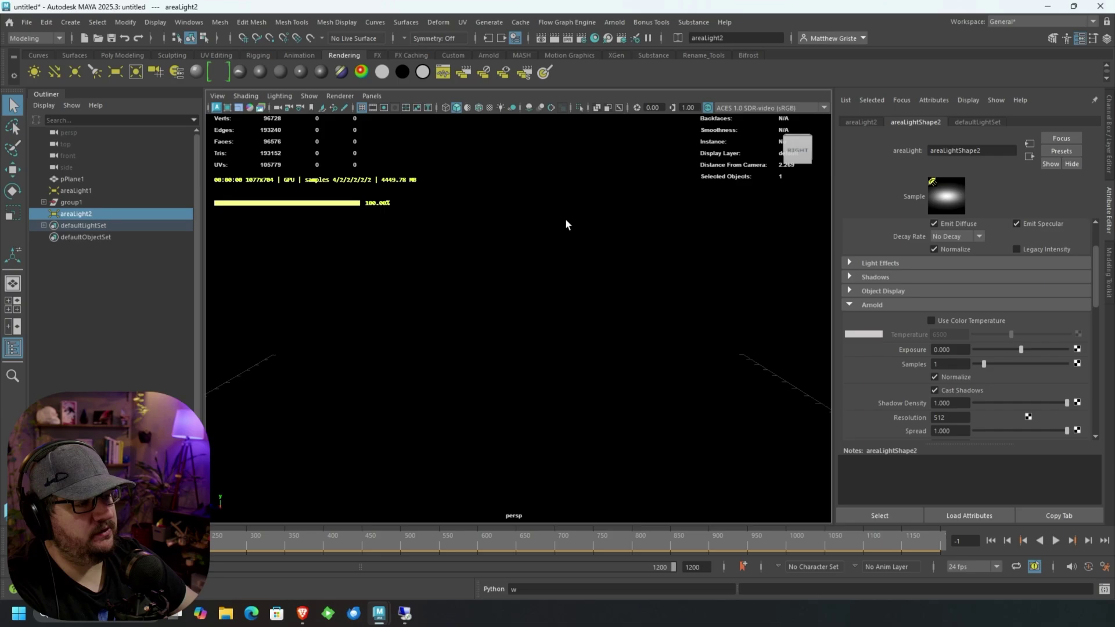
Step: Set the second area light's Arnold exposure to 10
scroll(1008, 330, up, 4)
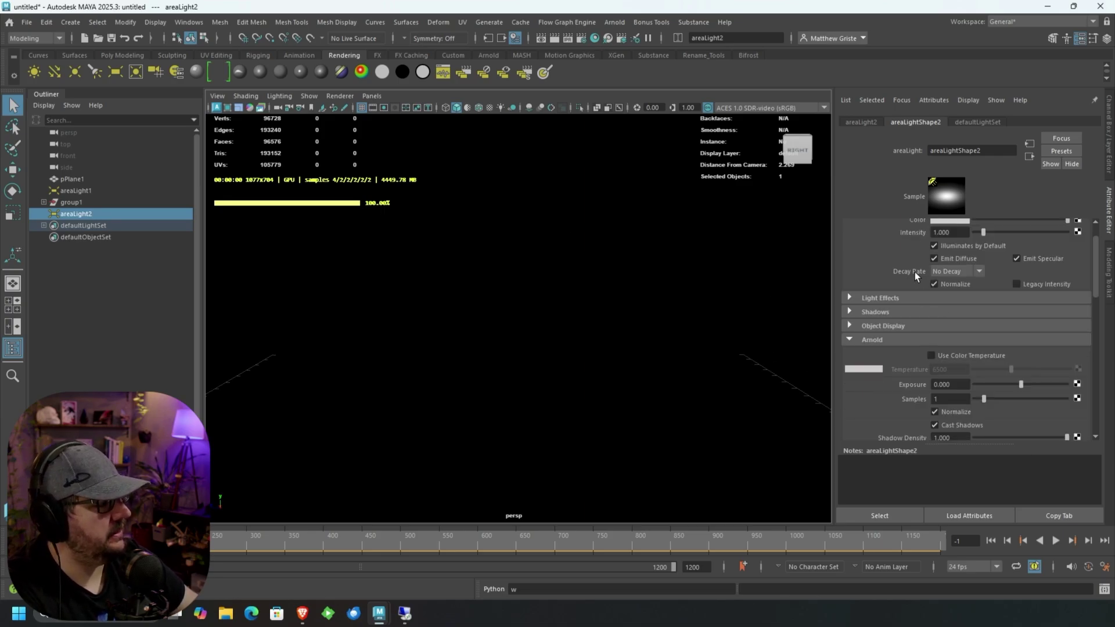
scroll(883, 325, down, 5)
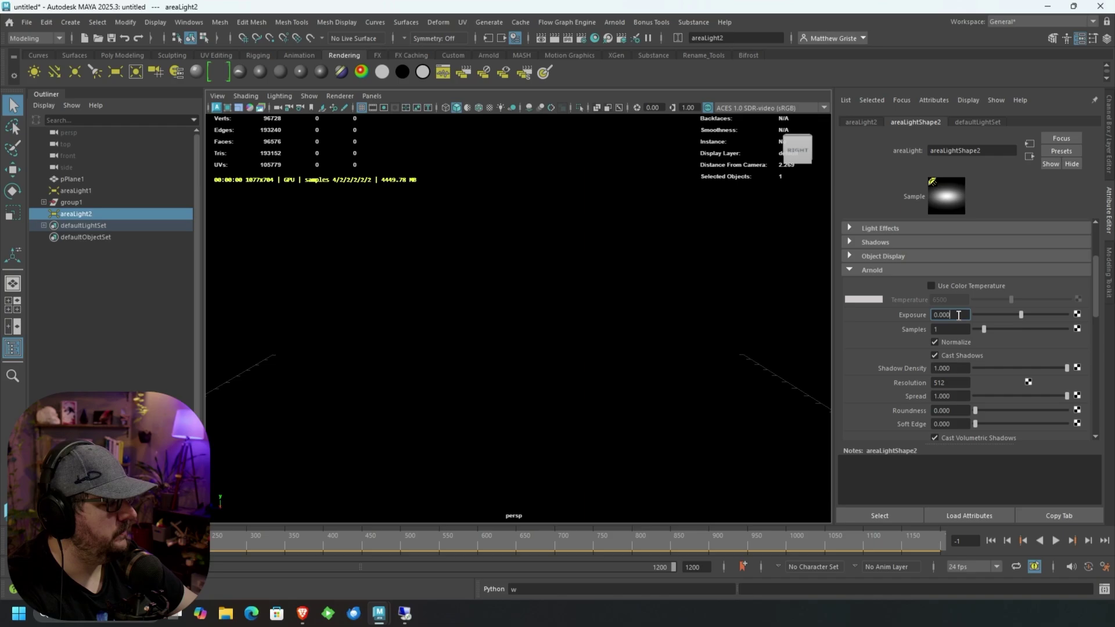
text(10)
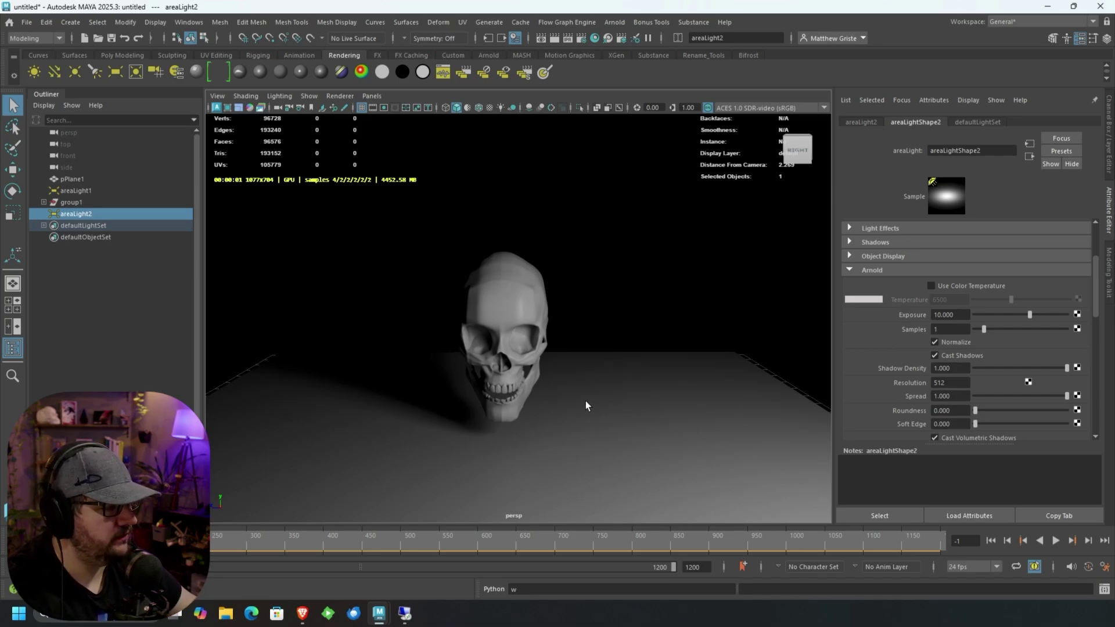
Step: Change the viewport renderer back to Viewport 2.0 and reposition the second area light beside the skull
click(347, 95)
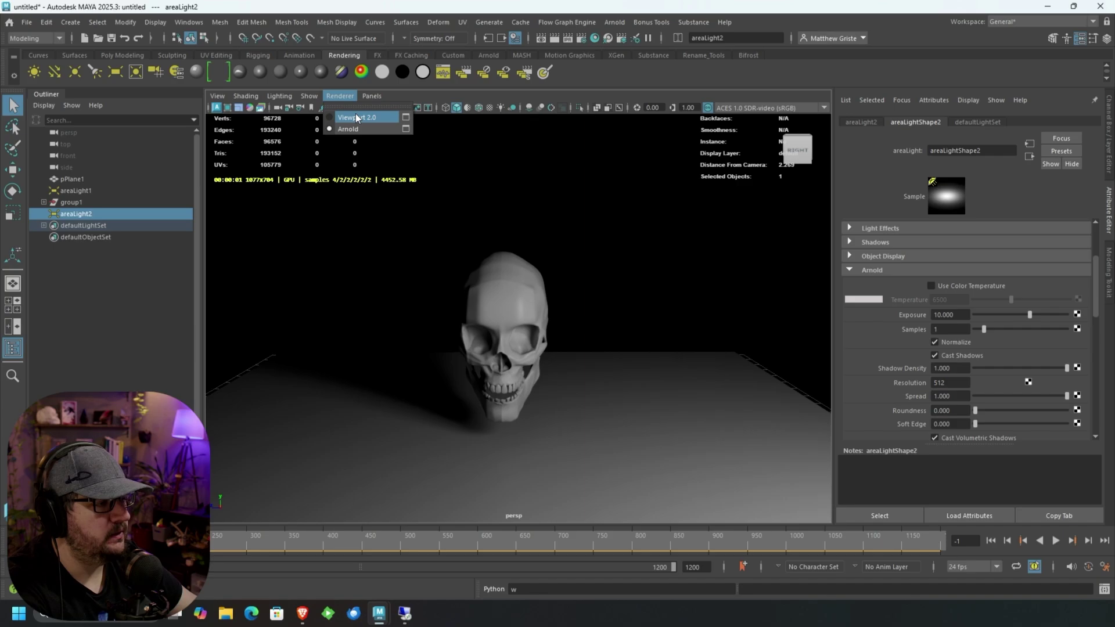
click(388, 114)
scroll(398, 185, down, 5)
alt+drag(574, 291, 765, 295)
key(w)
drag(764, 237, 600, 282)
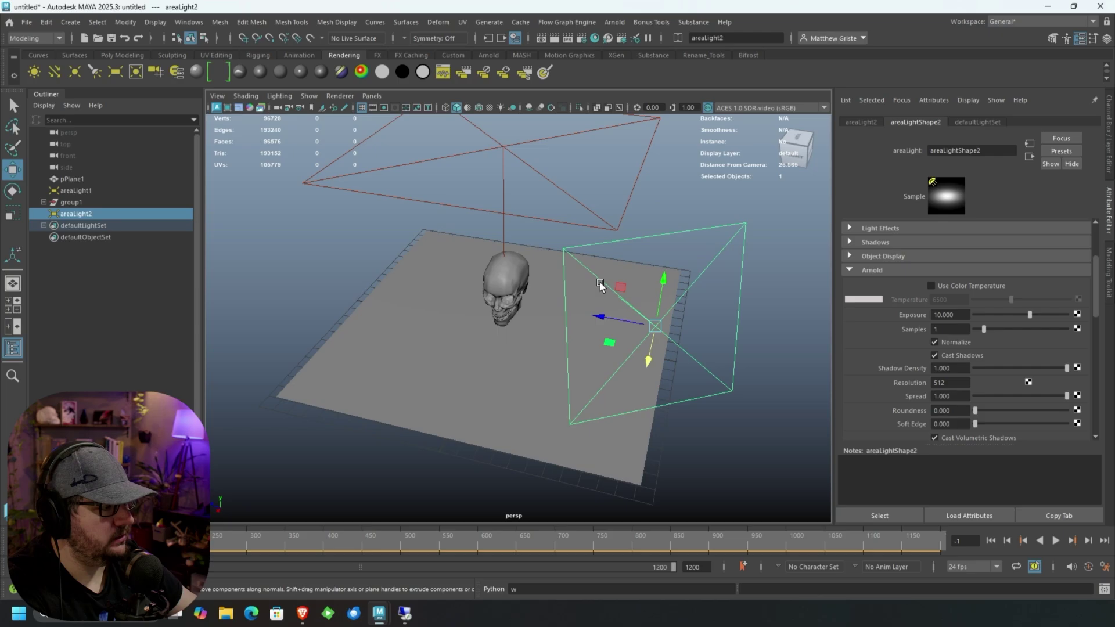
drag(605, 321, 556, 374)
Step: Lower the ground plane farther beneath the skull and clear the selection
click(555, 373)
drag(455, 333, 447, 391)
click(636, 218)
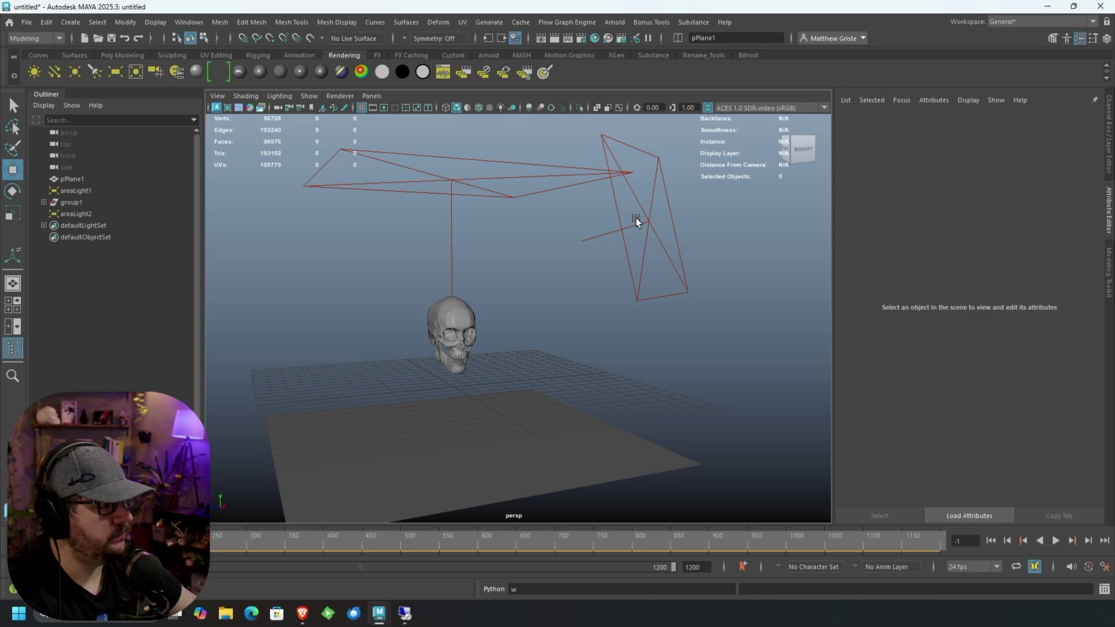
Step: Select the second area light and lower it beside the skull
click(647, 222)
click(641, 193)
click(650, 225)
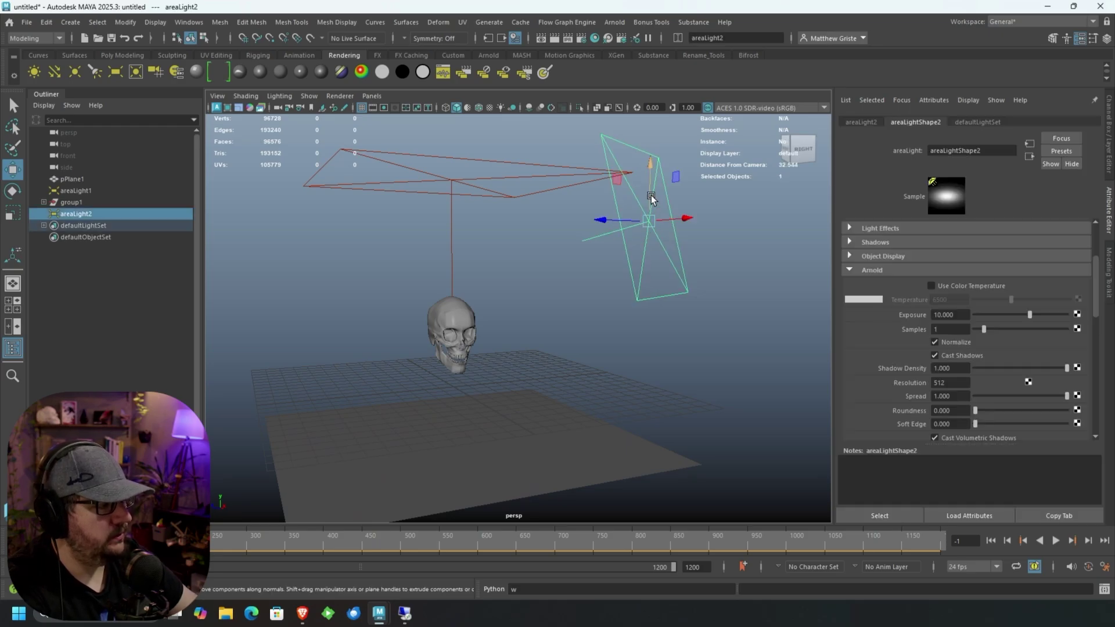
drag(651, 196, 650, 227)
alt+drag(649, 228, 627, 254)
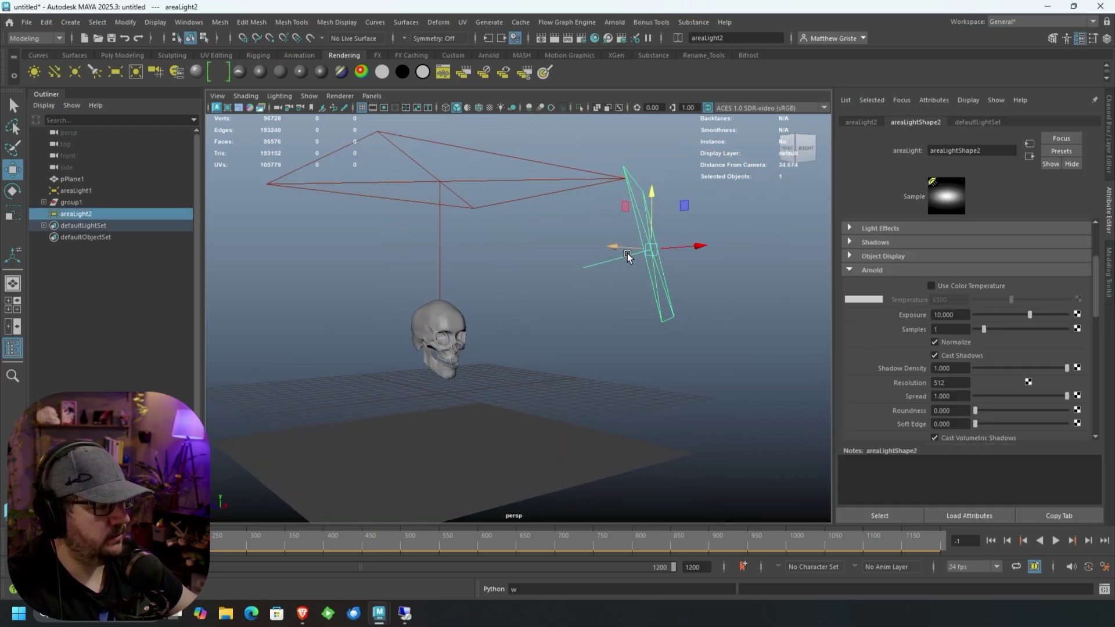
Step: Delete the ground plane beneath the skull
scroll(548, 286, up, 5)
mouse_move(548, 286)
alt+mouse_down()
mouse_move(549, 301)
mouse_move(552, 267)
alt+mouse_up()
scroll(607, 295, up, 5)
alt+middle_drag(552, 267, 500, 264)
alt+drag(499, 263, 535, 280)
click(615, 458)
key(Delete)
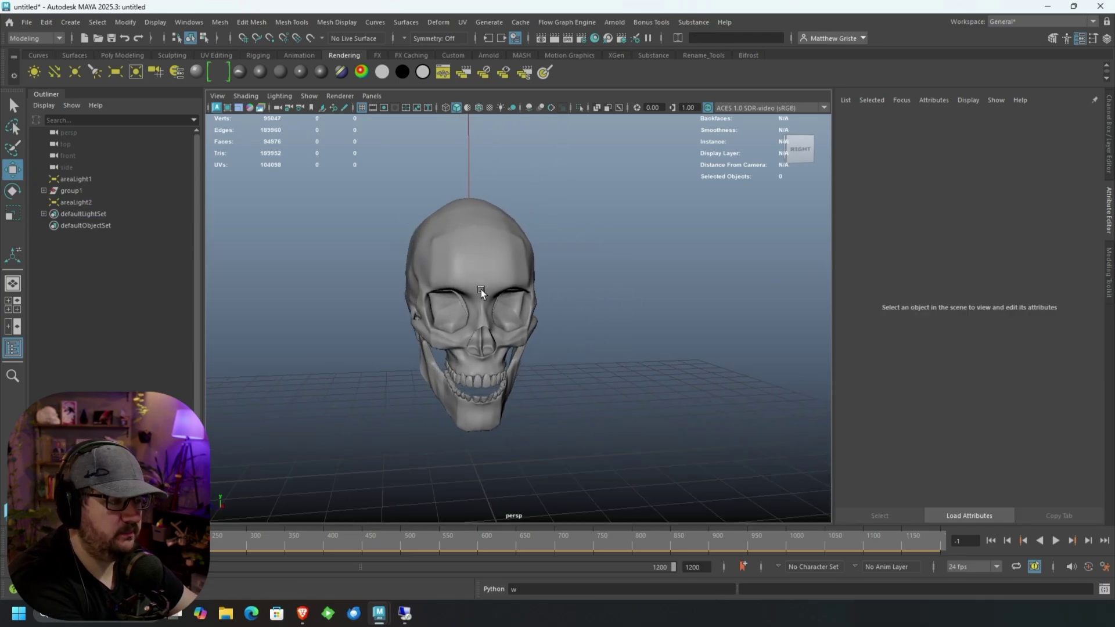
Step: Preview the skull's lighting without the ground plane using the Arnold viewport renderer
click(331, 95)
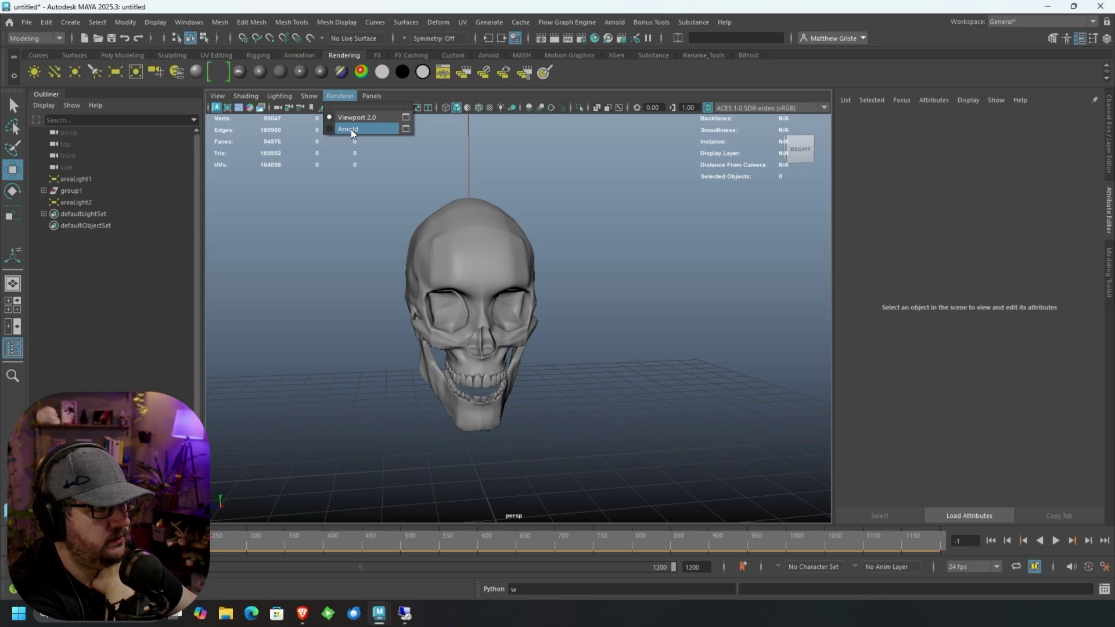
click(350, 128)
alt+drag(473, 225, 547, 356)
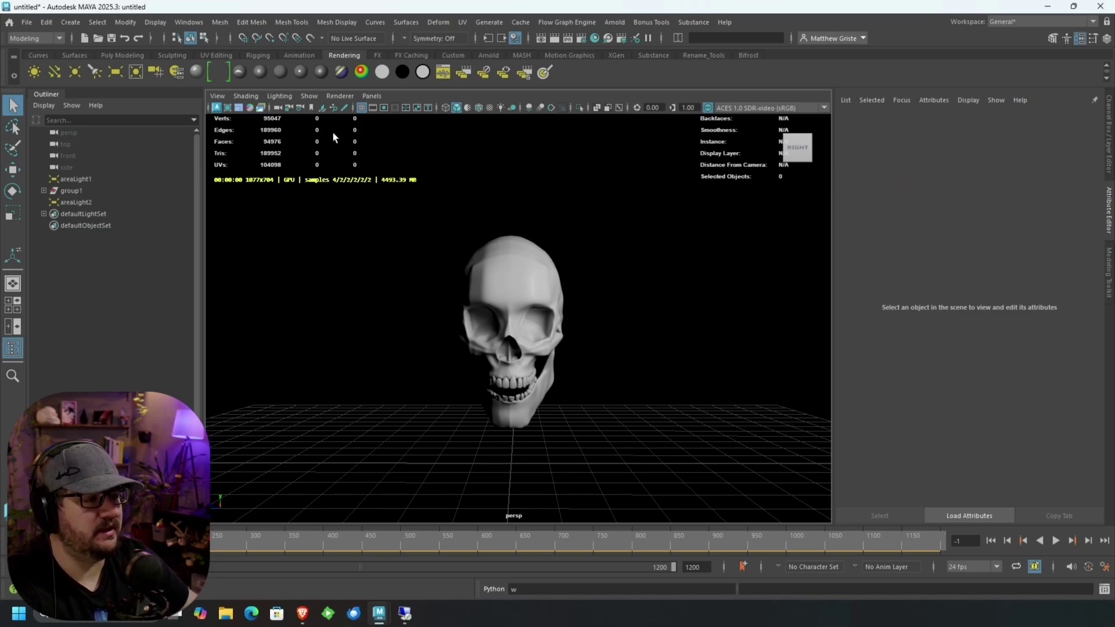
Step: Return the viewport to Viewport 2.0 and set the second area light's Arnold exposure to 9
click(342, 99)
click(346, 113)
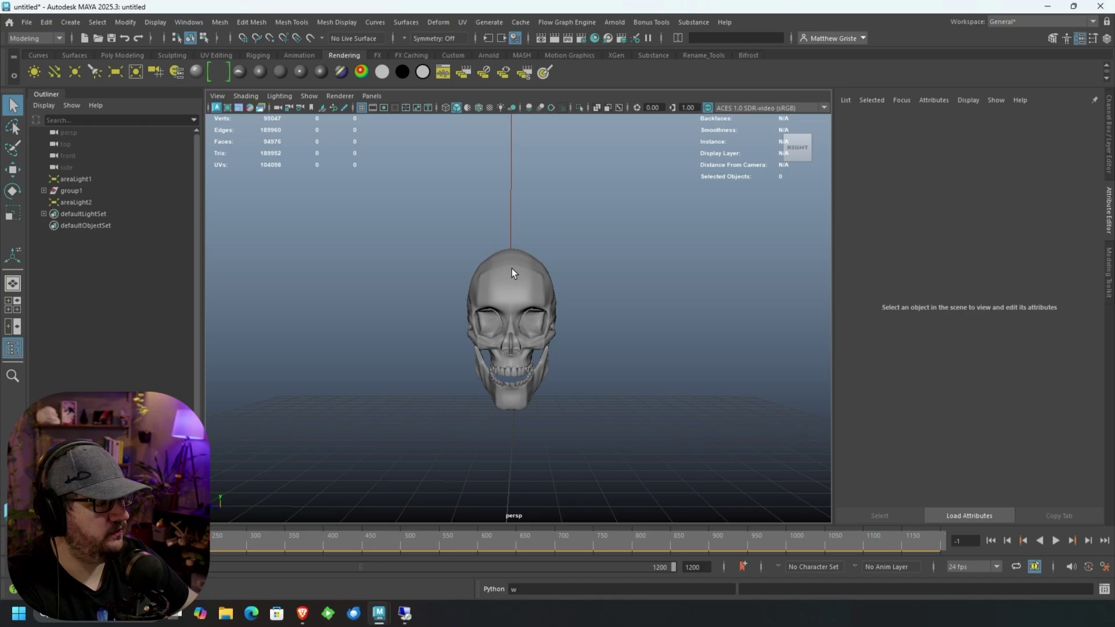
alt+drag(533, 278, 699, 253)
click(672, 233)
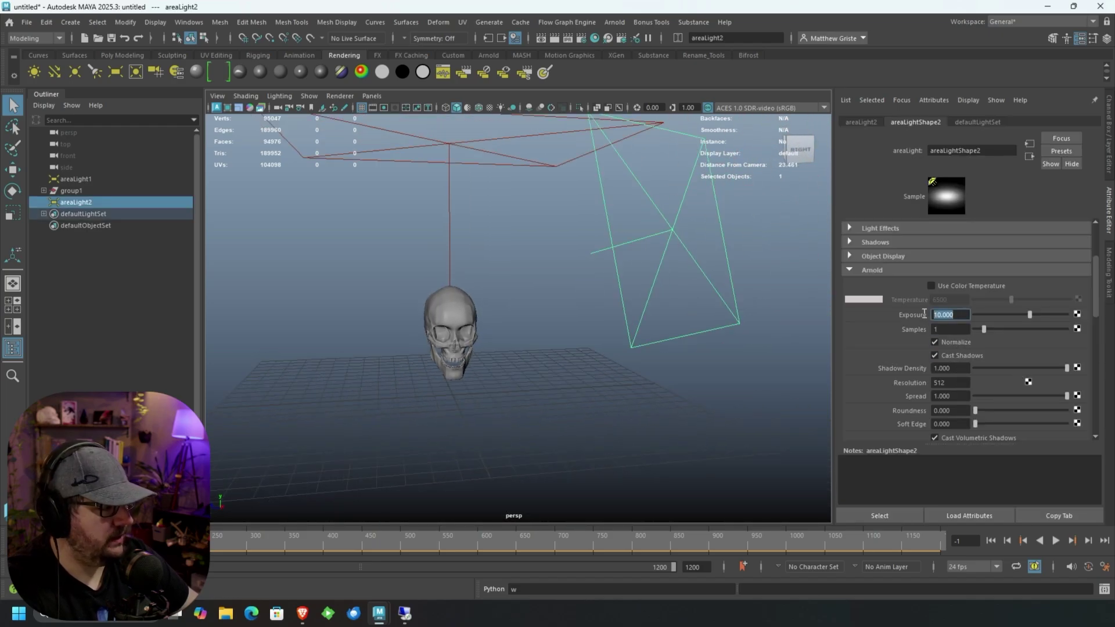
text(9)
key(Return)
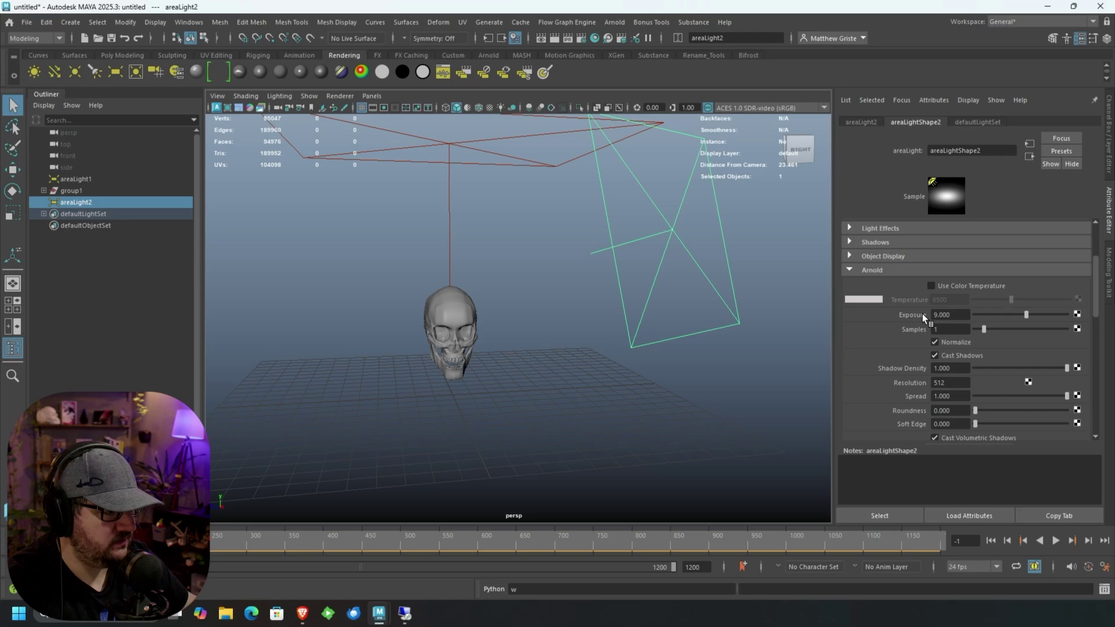
Step: Duplicate the second area light and move the copy to the opposite side of the skull
mouse_move(506, 366)
alt+mouse_down()
mouse_move(485, 346)
mouse_move(461, 362)
mouse_move(499, 380)
alt+mouse_up()
scroll(621, 300, down, 5)
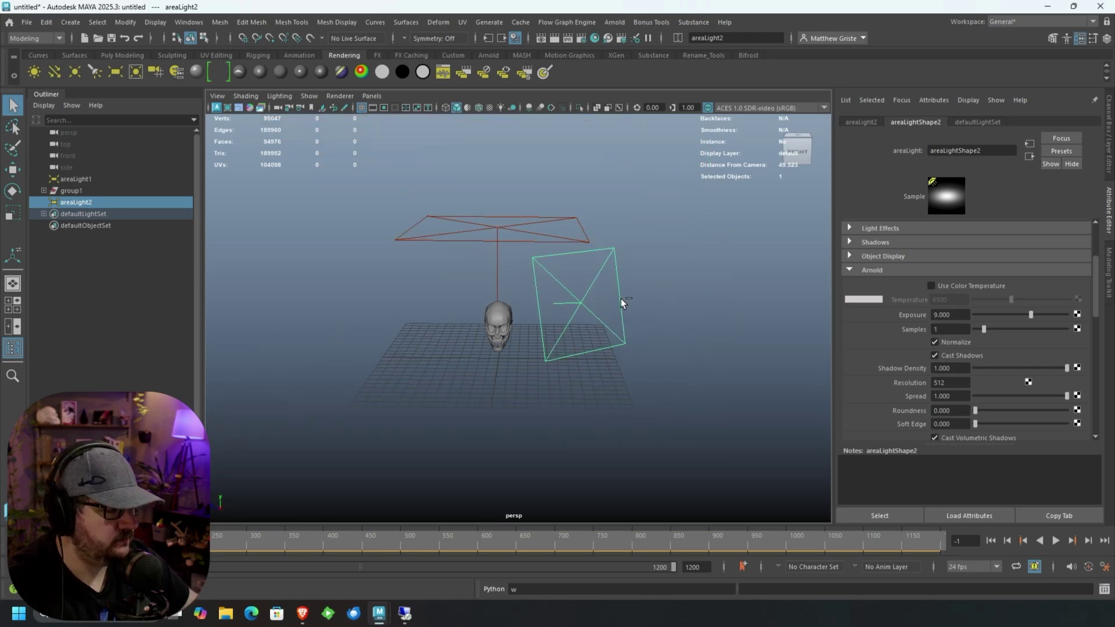
key(ctrl+d)
key(w)
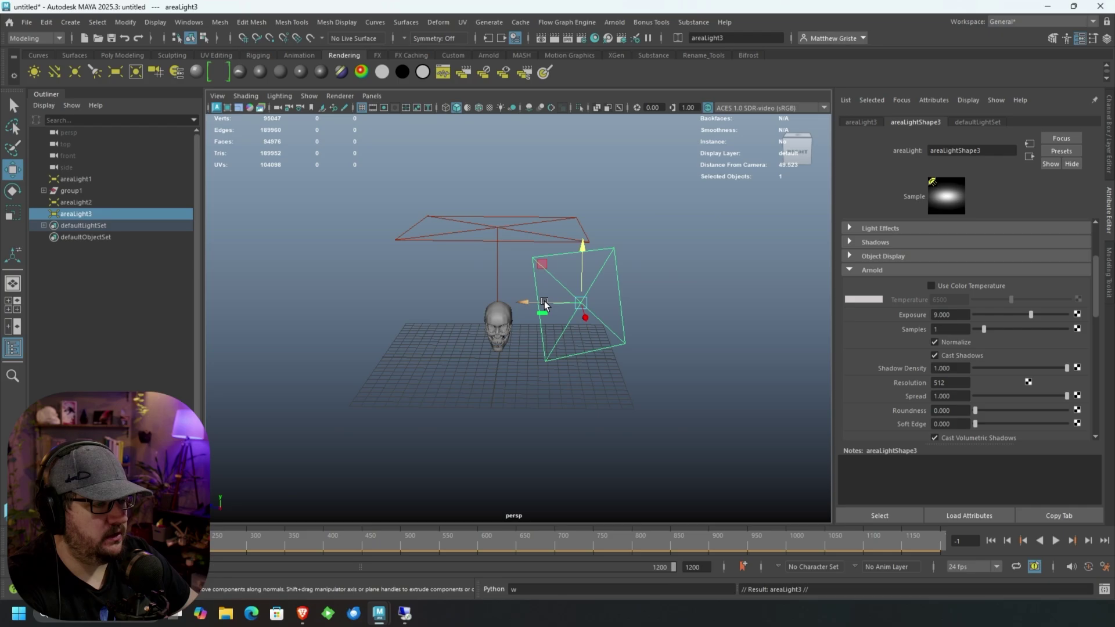
drag(545, 301, 319, 331)
Step: Aim the third area light at the skull's face by moving its target with the light manipulator
key(t)
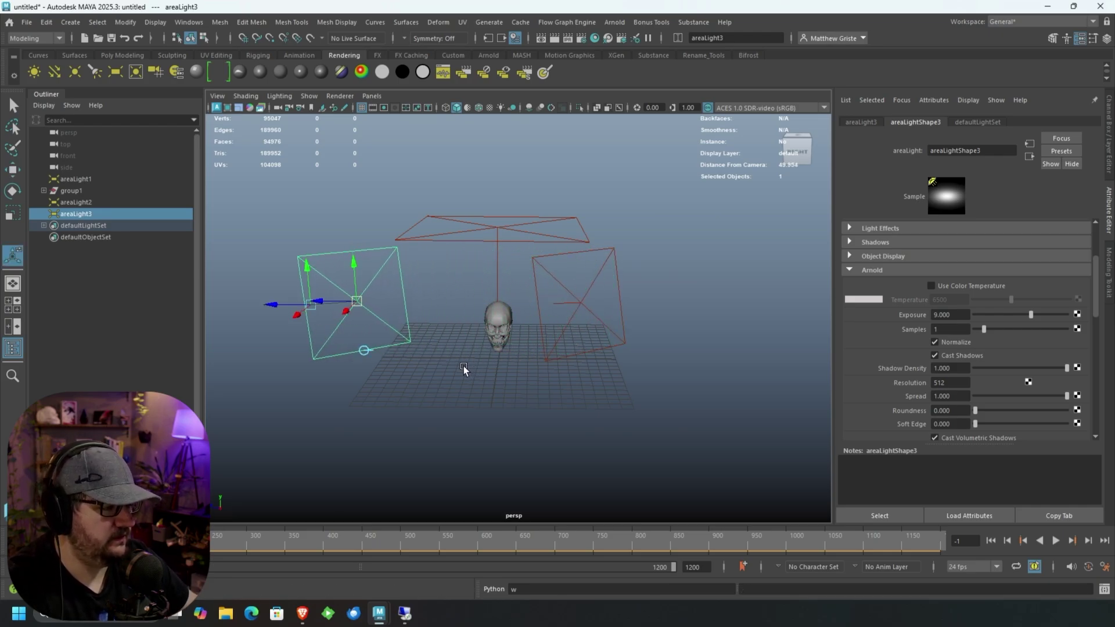
alt+drag(464, 366, 450, 272)
scroll(464, 291, up, 5)
drag(497, 355, 497, 332)
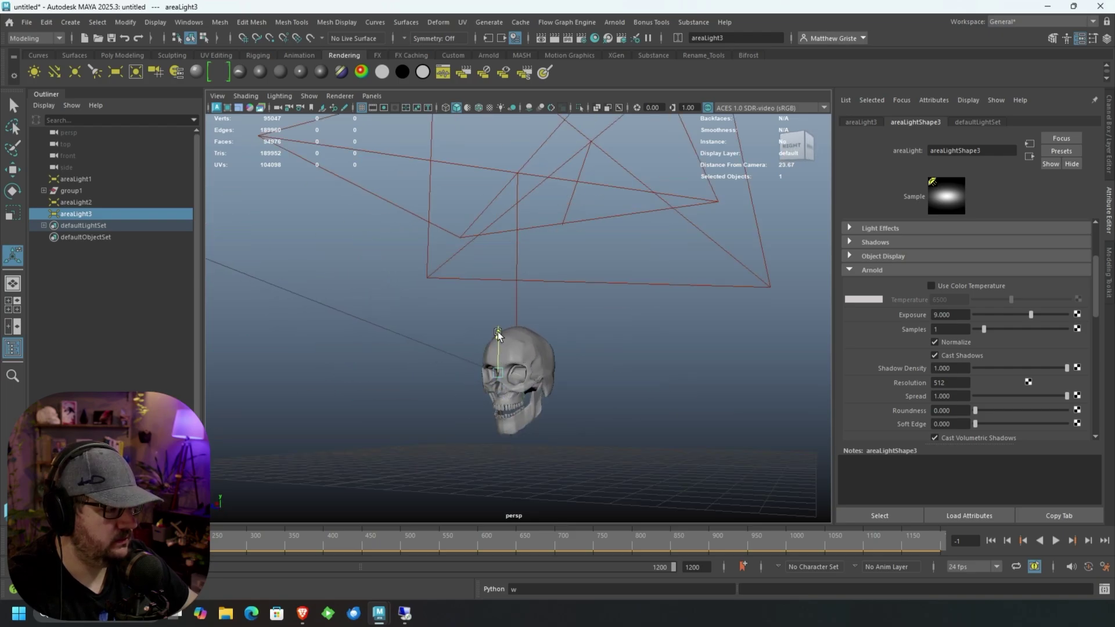
scroll(374, 376, down, 5)
alt+drag(373, 376, 510, 341)
click(640, 309)
click(407, 279)
scroll(510, 340, up, 5)
drag(290, 288, 218, 311)
alt+drag(405, 308, 467, 307)
Step: Try an Arnold exposure of 7 on the third area light, then set it to 0
scroll(519, 266, up, 3)
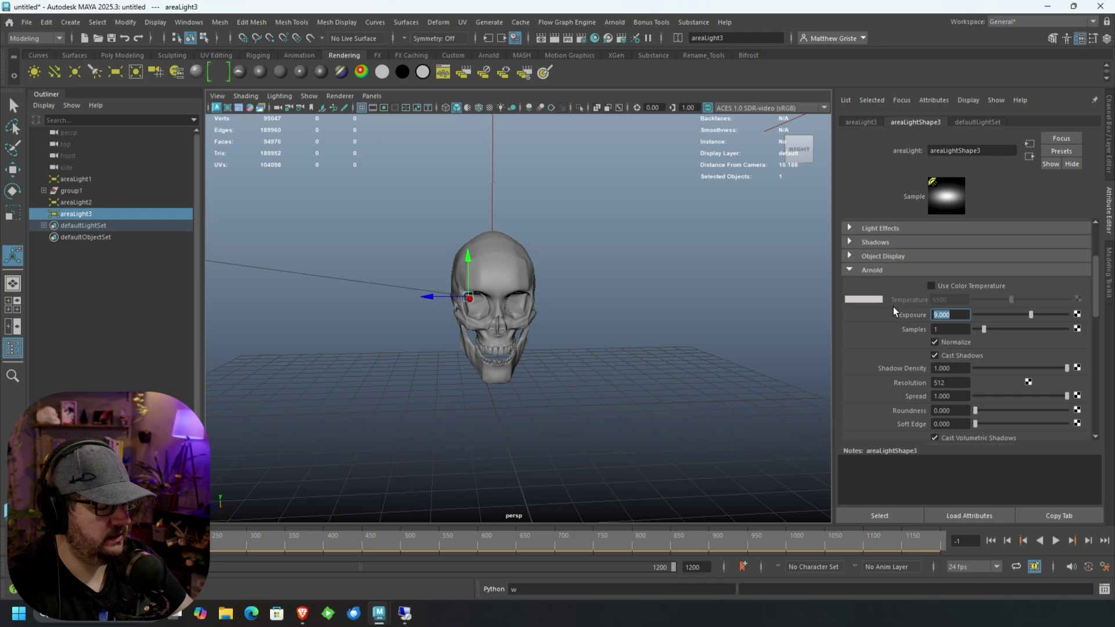
text(7)
key(Return)
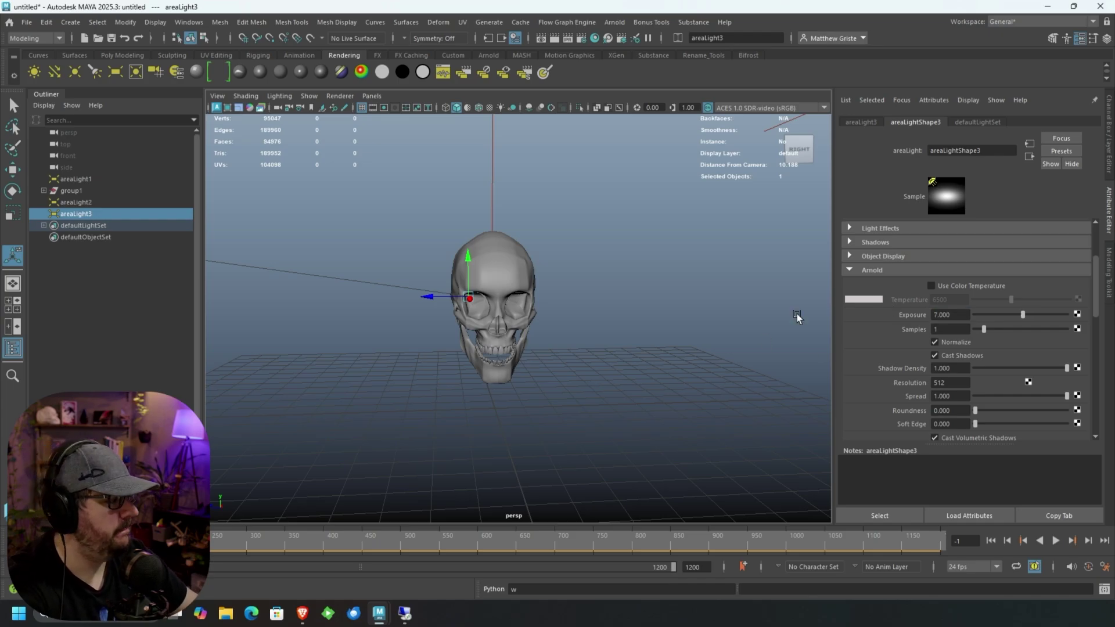
text(0)
key(Return)
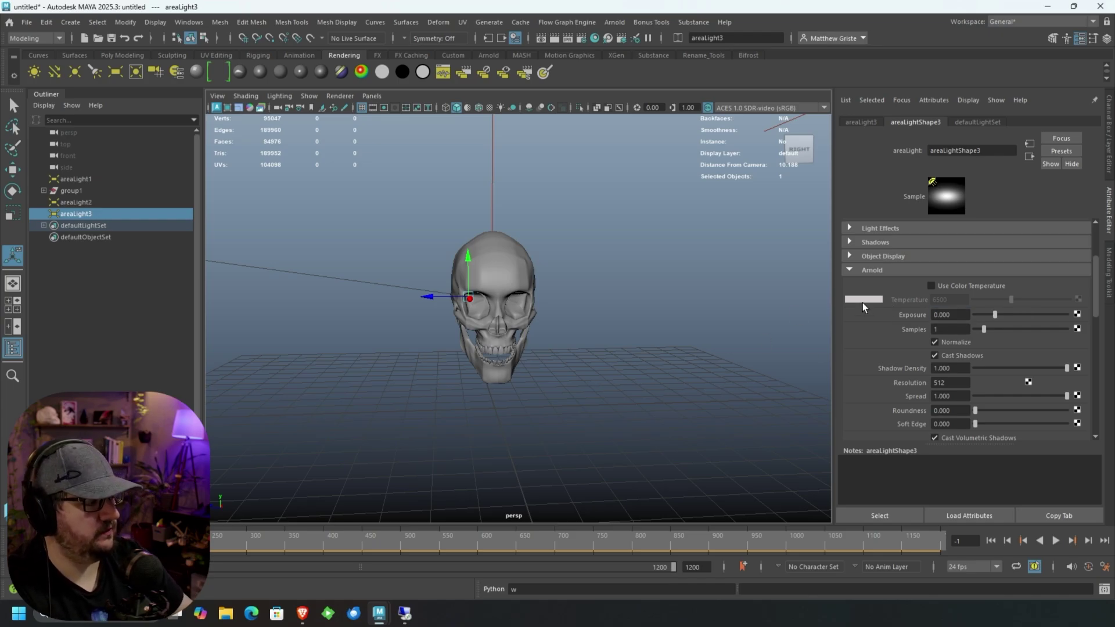
Step: Frame the skull from the front and switch the viewport renderer to Arnold to examine it without the third light's contribution
alt+drag(680, 376, 368, 179)
click(340, 95)
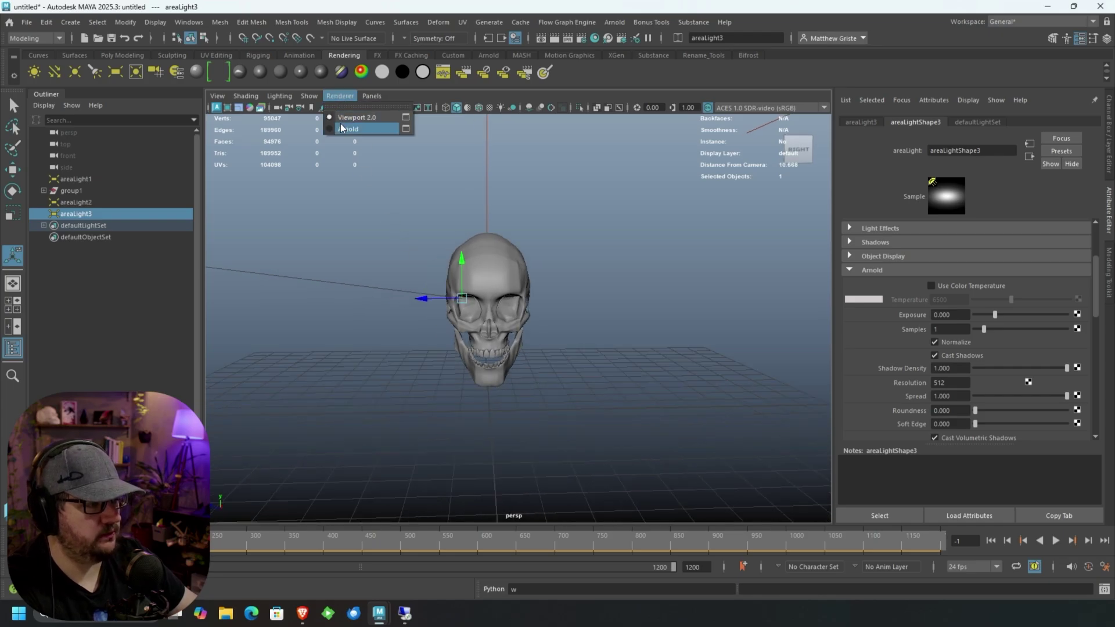
click(340, 123)
scroll(495, 316, up, 5)
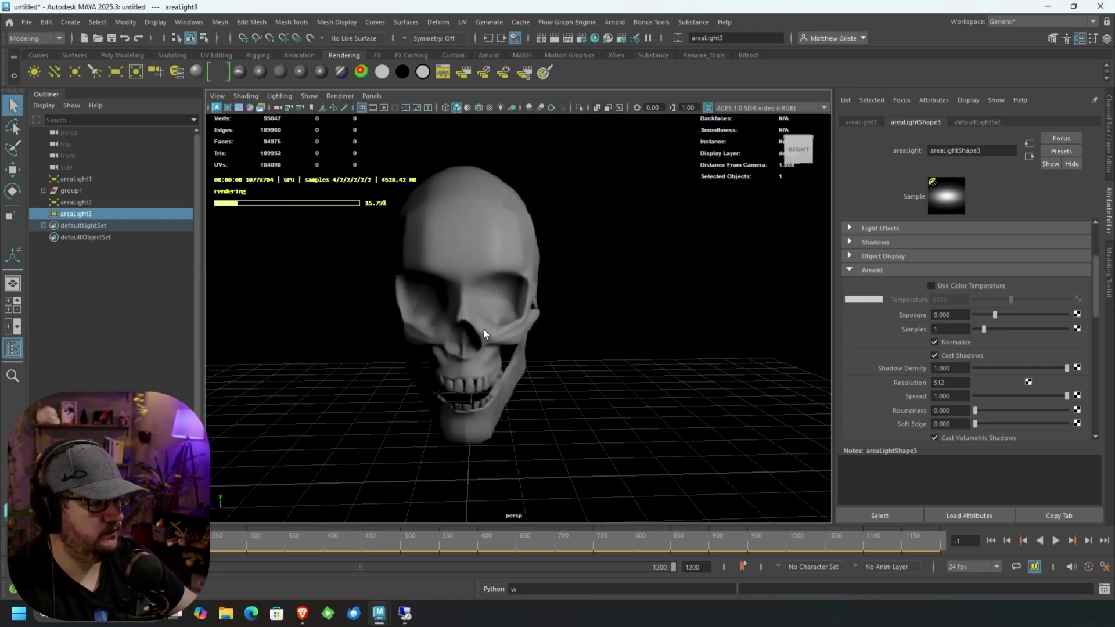
alt+middle_drag(483, 329, 531, 327)
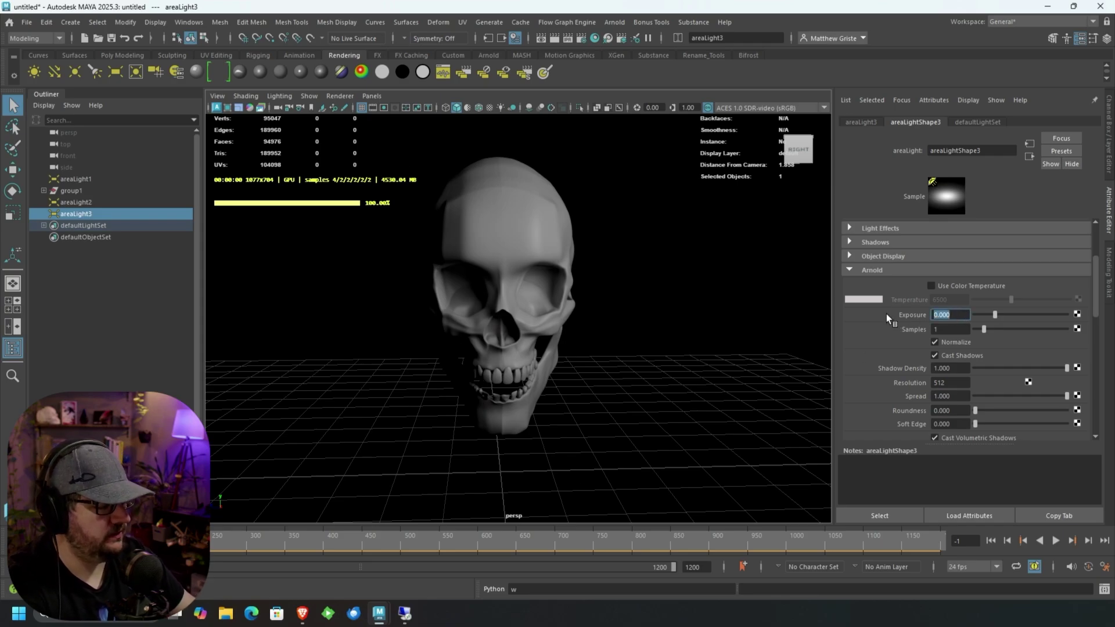
Step: Try an exposure of 7 on the third area light, then set it to 6
text(7)
key(Return)
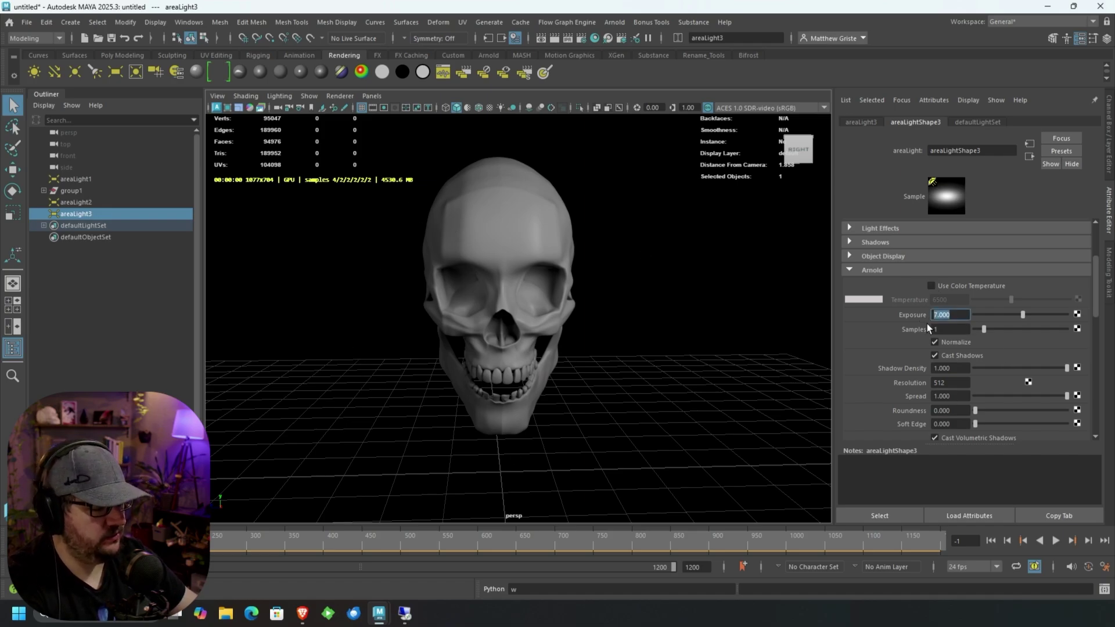
text(6)
key(Return)
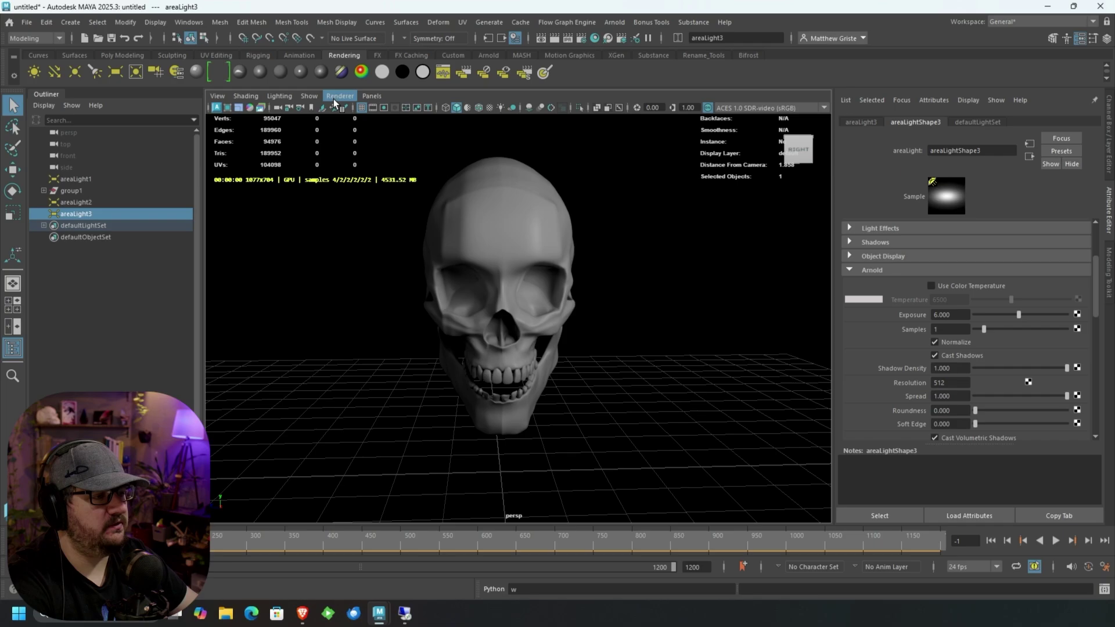
Step: Return the viewport to Viewport 2.0 and place a duplicate of the third area light behind the skull
click(316, 94)
mouse_move(341, 97)
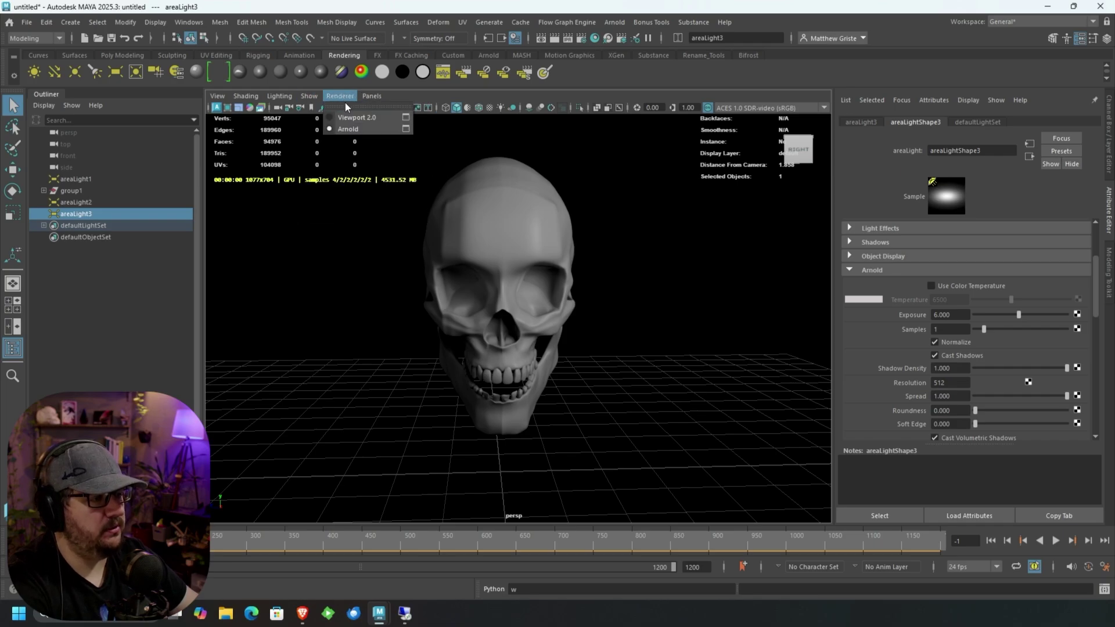
click(347, 117)
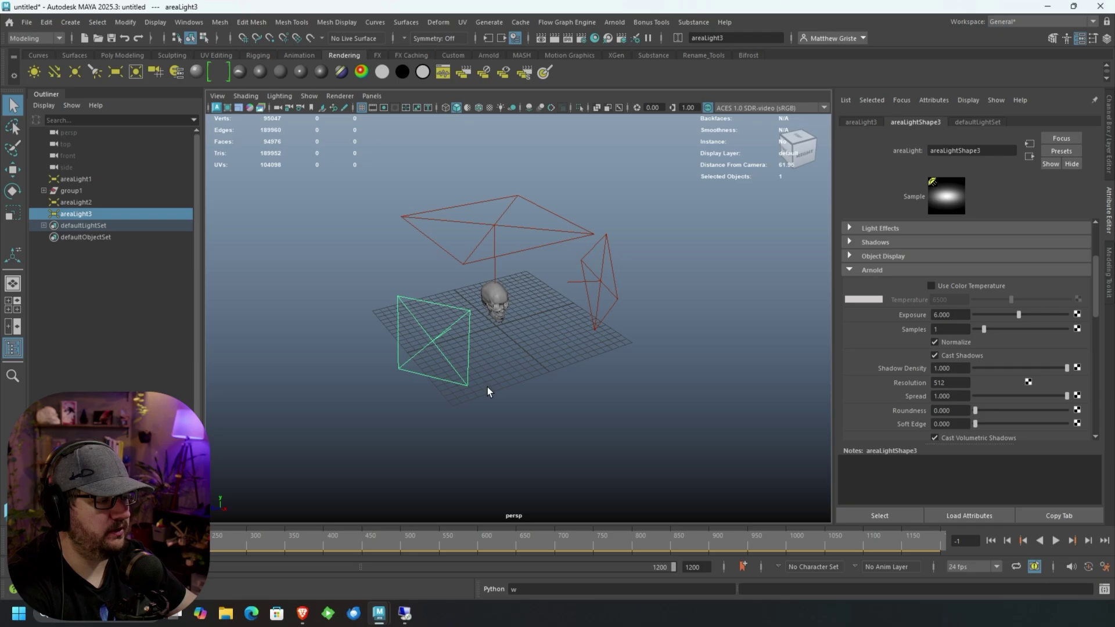
alt+drag(486, 386, 371, 315)
key(ctrl+d)
key(w)
key(e)
key(w)
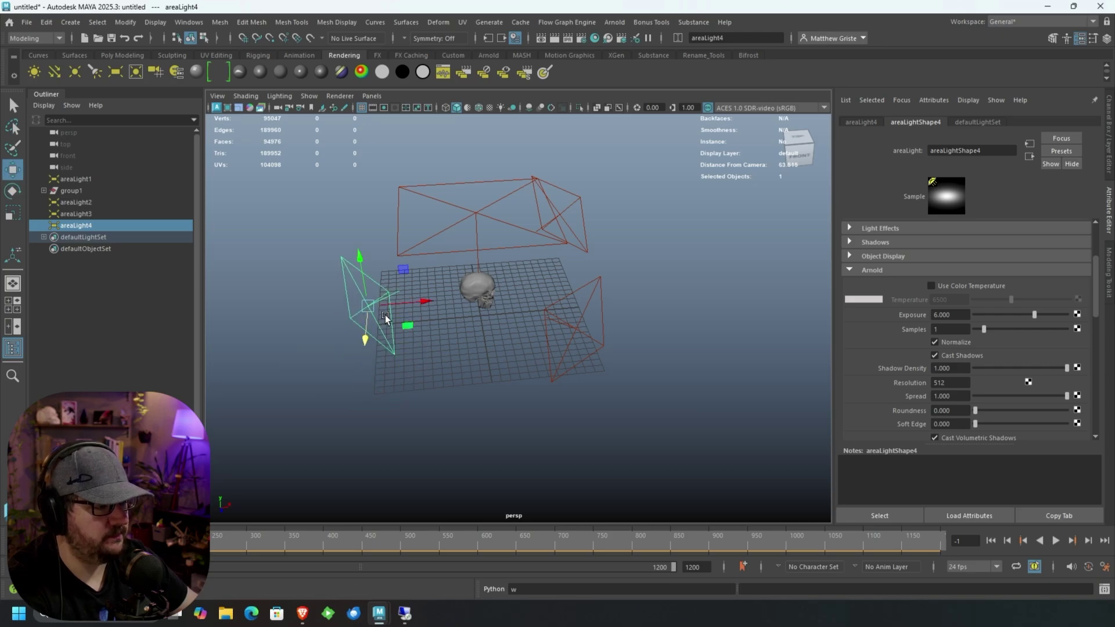
Step: Aim the fourth area light at the back of the skull with the light manipulator and adjust its position
scroll(395, 318, up, 5)
alt+middle_drag(402, 319, 454, 318)
key(t)
scroll(500, 250, up, 4)
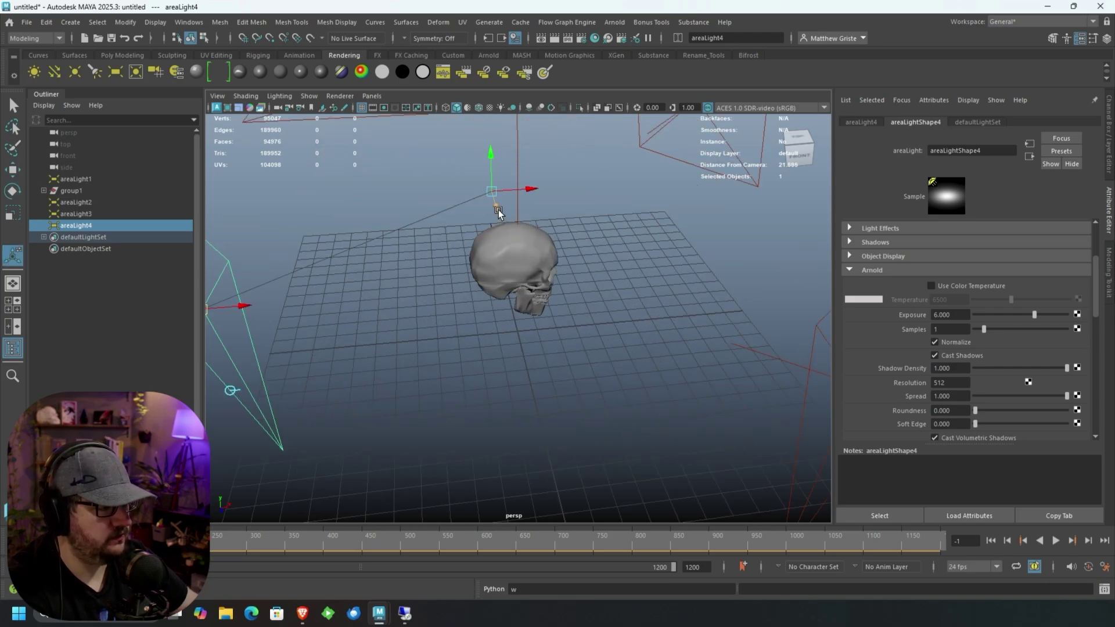
drag(498, 210, 516, 290)
alt+drag(470, 293, 622, 282)
alt+middle_drag(690, 282, 506, 313)
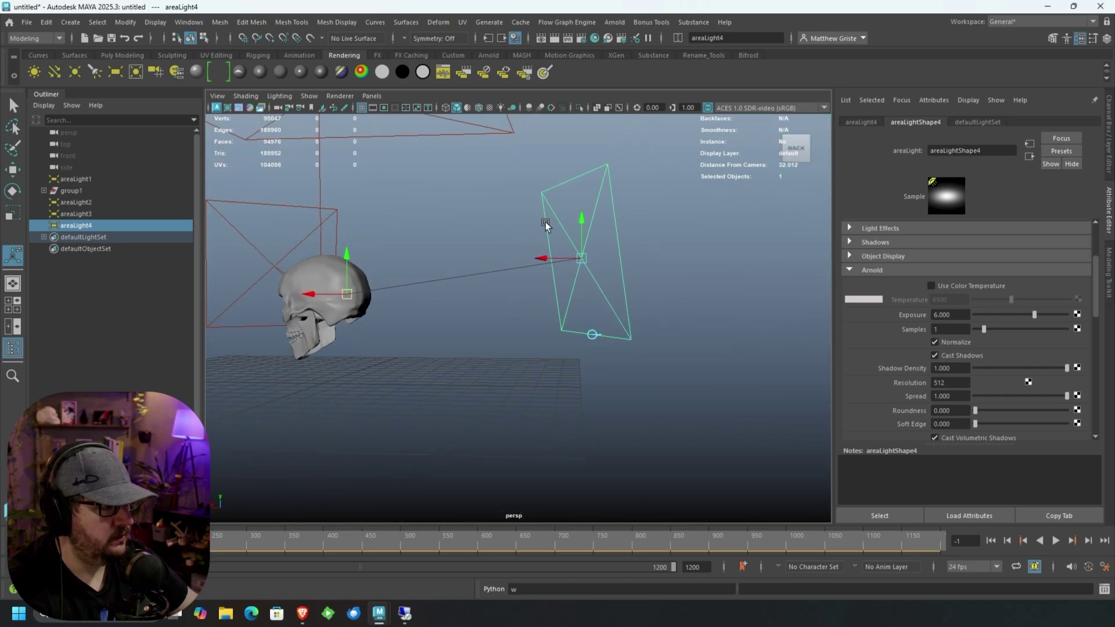
alt+drag(580, 258, 631, 288)
drag(515, 217, 570, 265)
alt+drag(500, 314, 653, 293)
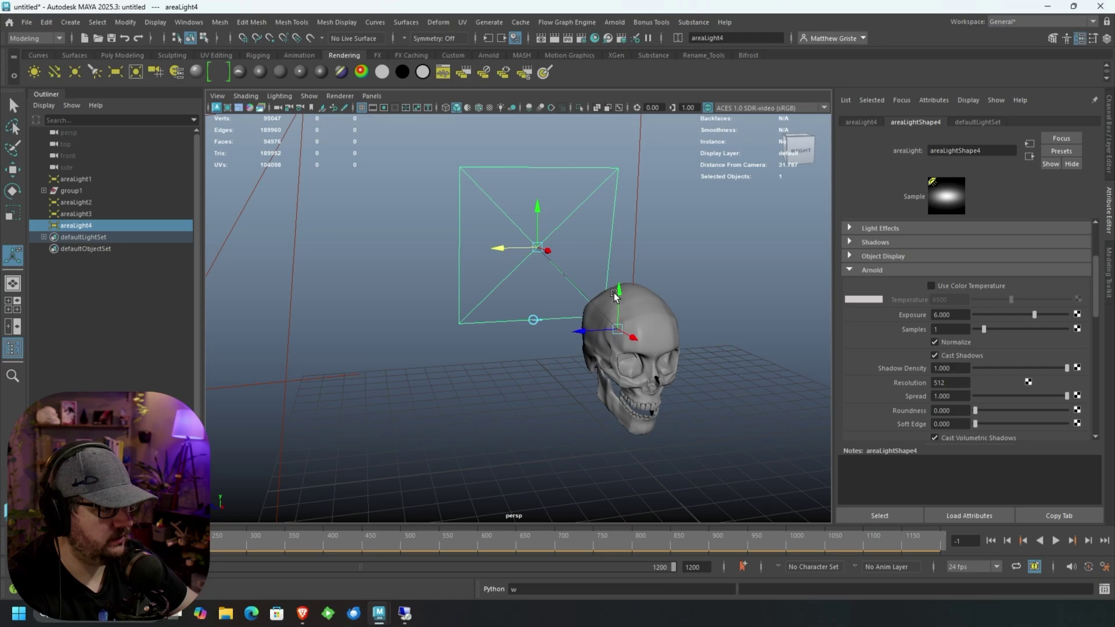
Step: Examine from the front how the fourth area light lines up behind the skull
alt+middle_drag(653, 293, 488, 263)
alt+right_drag(487, 263, 504, 267)
alt+middle_drag(504, 267, 547, 271)
alt+drag(547, 271, 531, 270)
alt+middle_drag(531, 270, 546, 275)
alt+drag(546, 275, 548, 270)
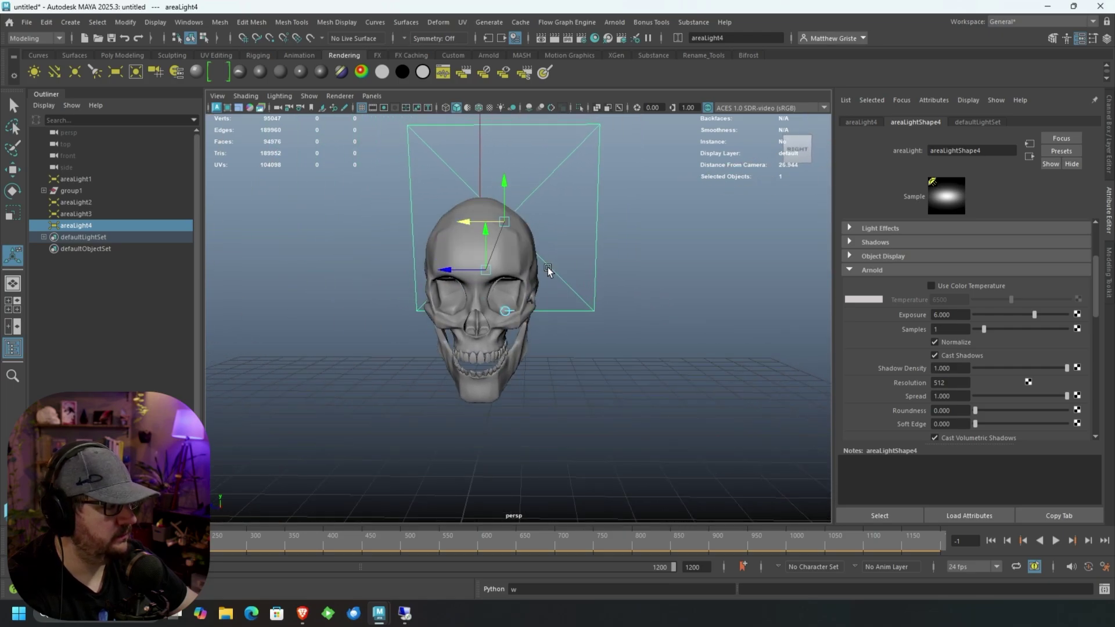
alt+right_drag(549, 269, 580, 277)
alt+middle_drag(580, 277, 566, 298)
alt+drag(566, 297, 576, 290)
alt+right_drag(607, 310, 578, 297)
alt+middle_drag(577, 296, 564, 281)
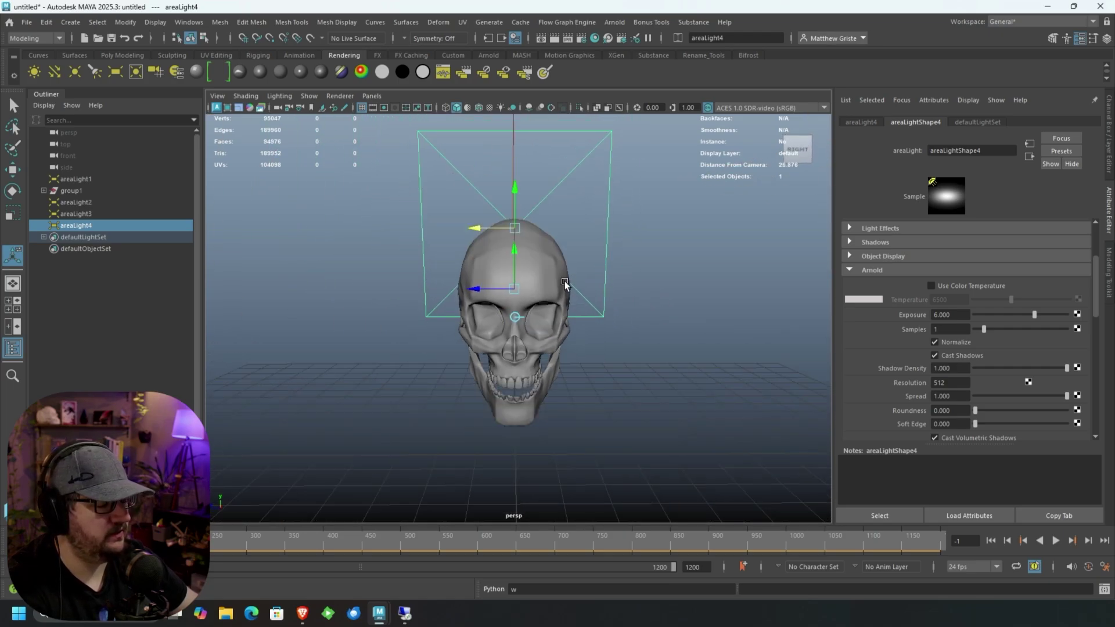
alt+drag(564, 281, 582, 285)
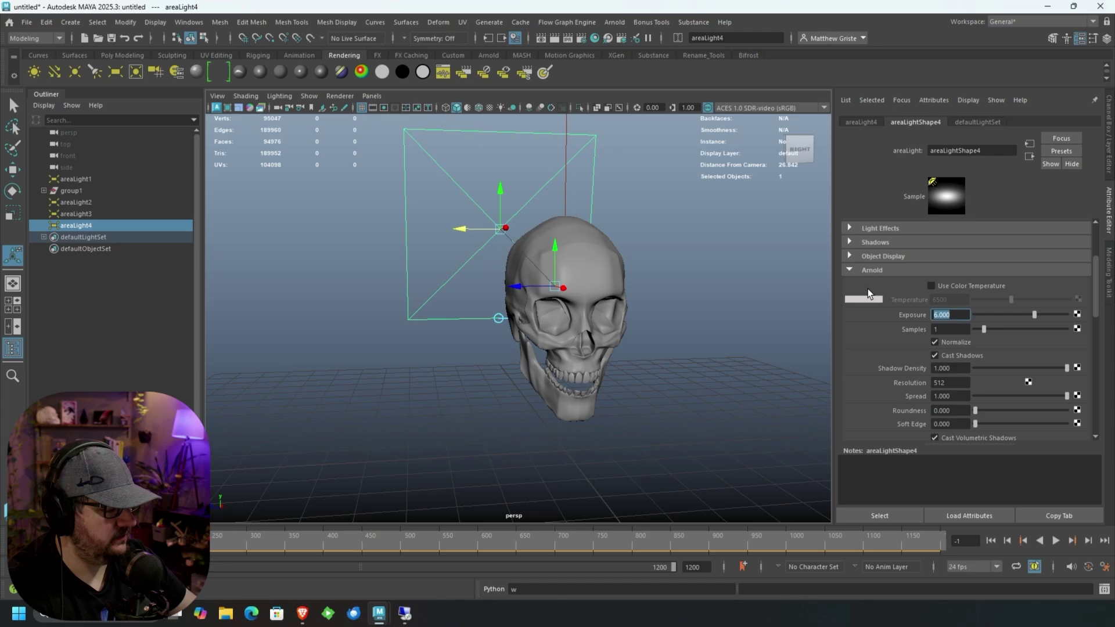
Step: Set the fourth area light's exposure to 0 and preview the skull from the front with the Arnold viewport renderer
text(0)
key(Return)
alt+drag(793, 327, 681, 294)
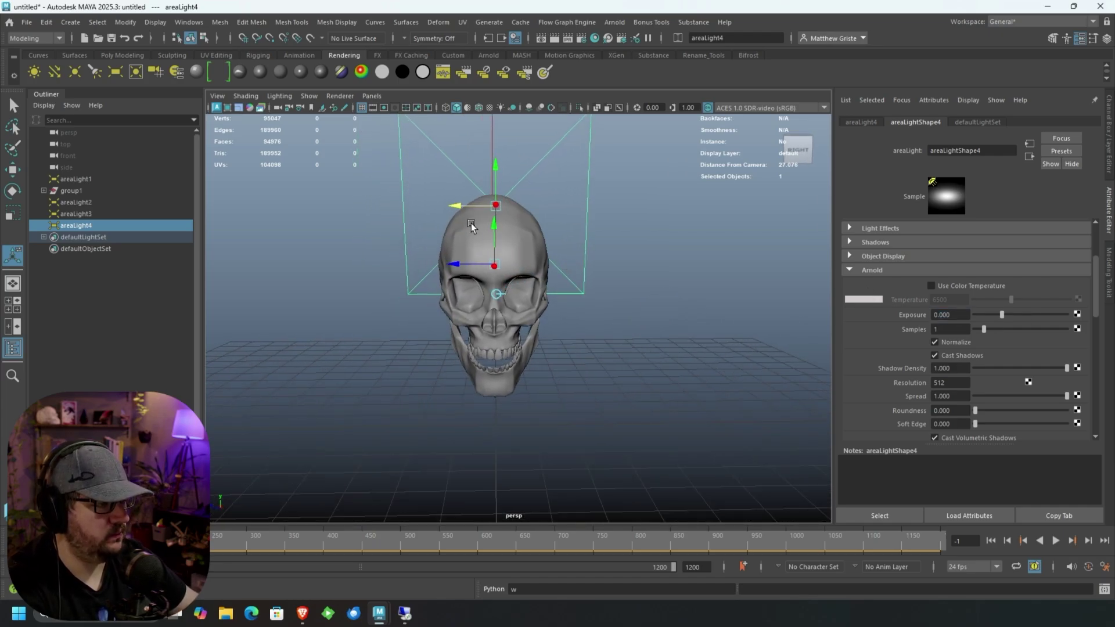
click(340, 96)
click(346, 124)
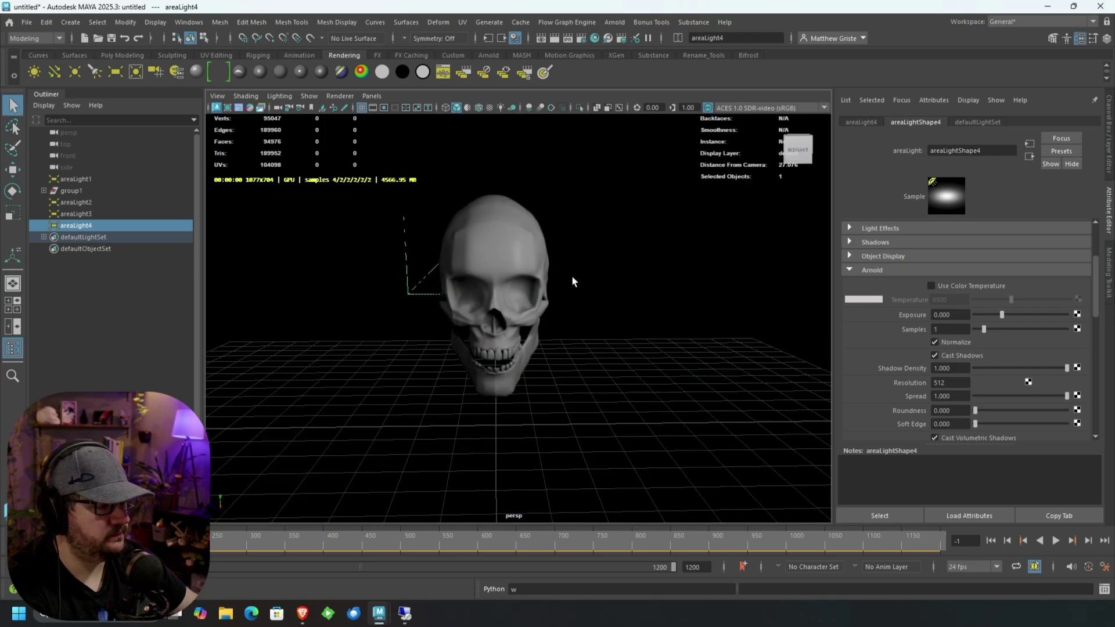
alt+drag(572, 276, 586, 274)
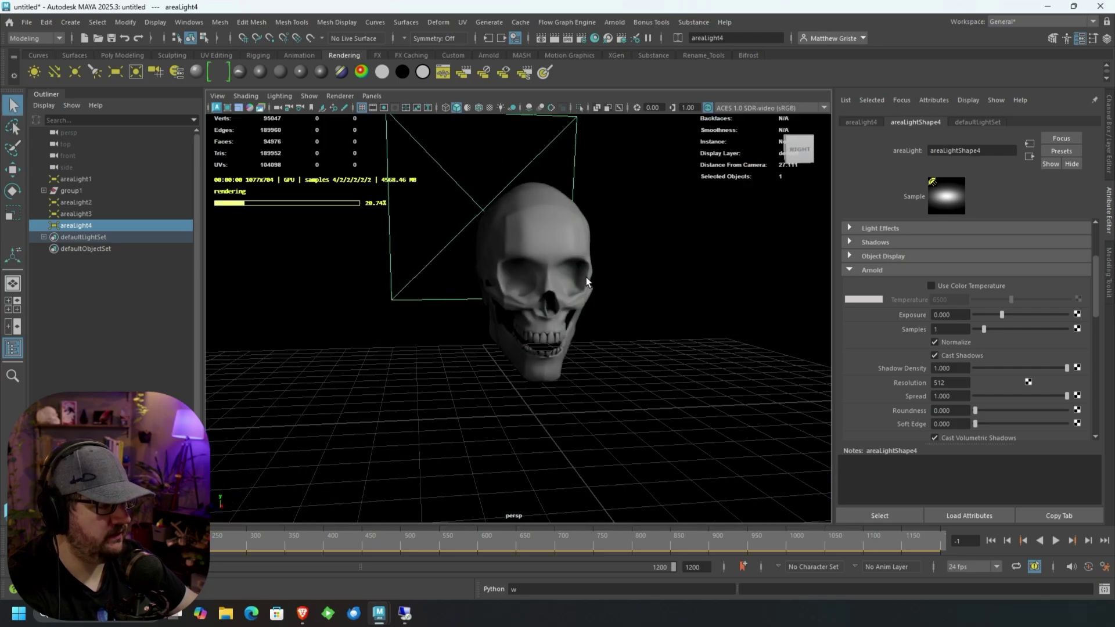
alt+middle_drag(586, 277, 580, 296)
scroll(579, 295, up, 3)
alt+drag(580, 295, 570, 270)
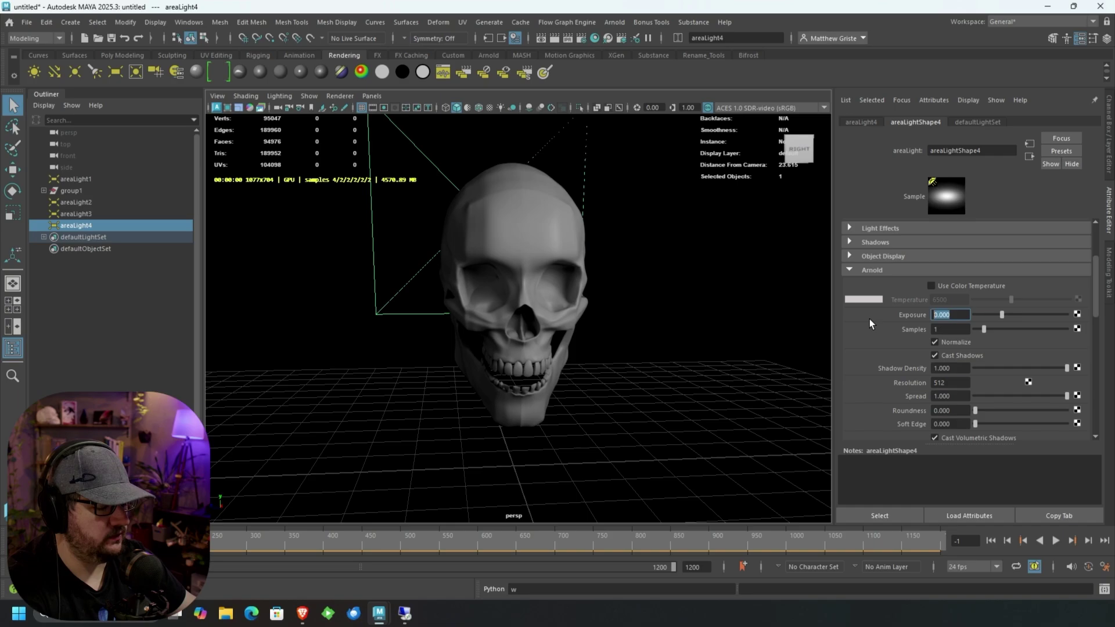
Step: Try an exposure of 5 on the fourth area light, then set it to 9
text(5)
key(Return)
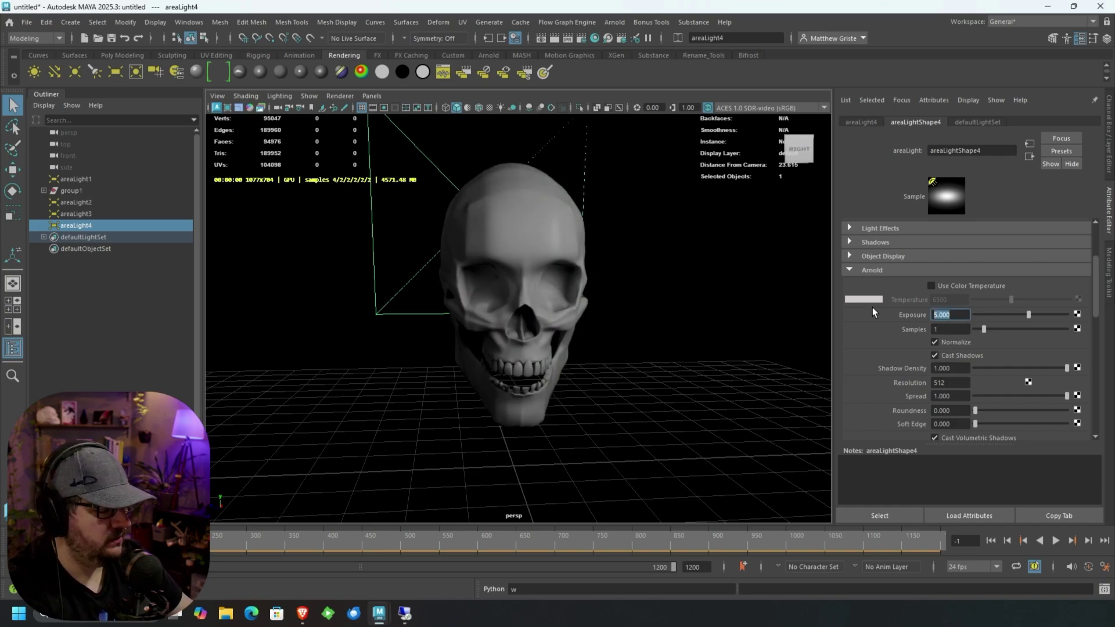
text(9)
key(Return)
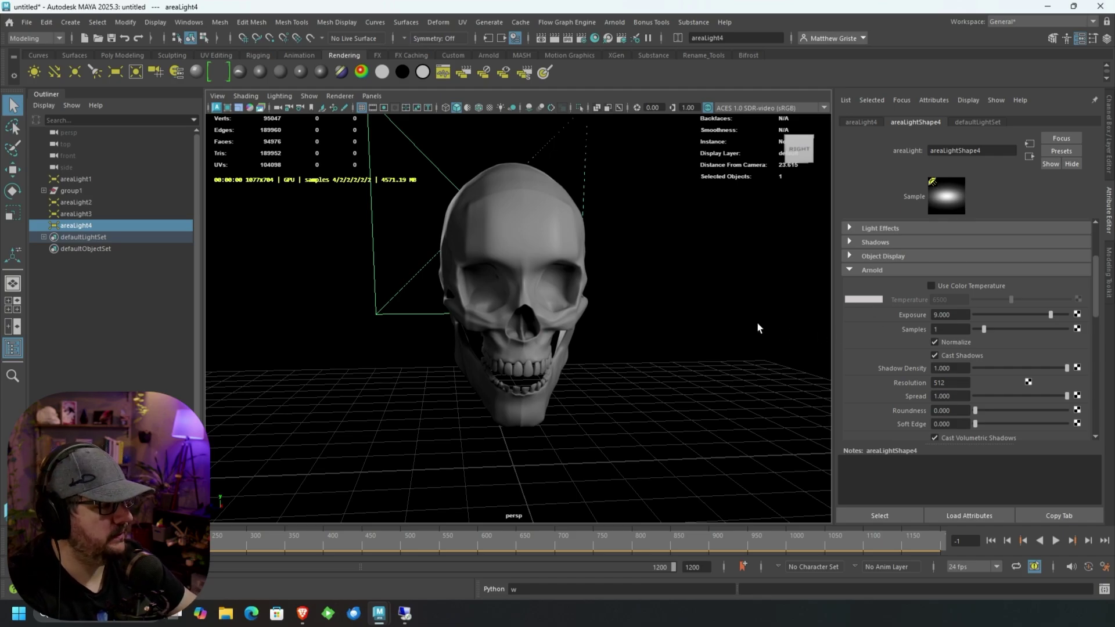
Step: Shift the fourth area light sideways behind the skull while previewing its effect from the front
alt+drag(757, 328, 604, 308)
alt+right_drag(603, 312, 570, 309)
alt+drag(570, 309, 580, 311)
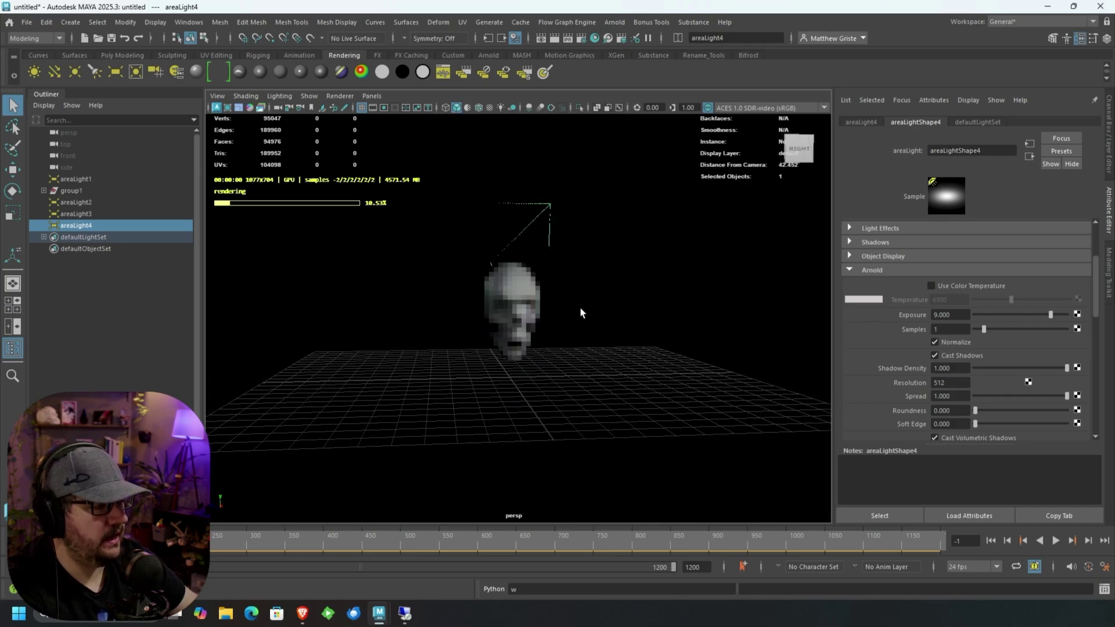
alt+right_drag(580, 311, 578, 308)
alt+drag(577, 309, 570, 313)
key(w)
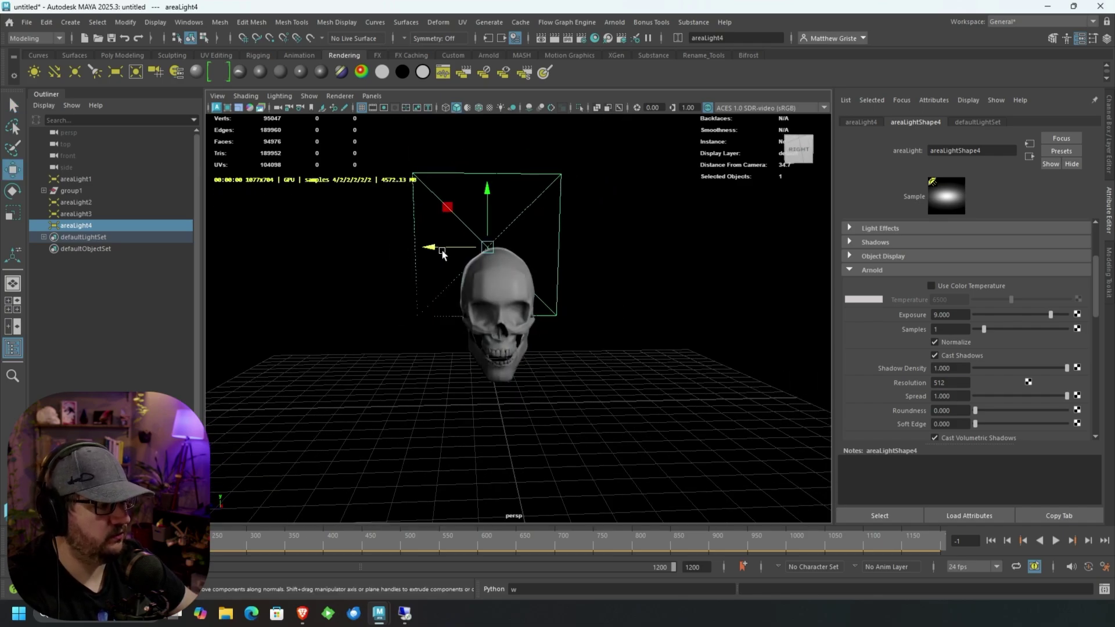
drag(442, 250, 447, 251)
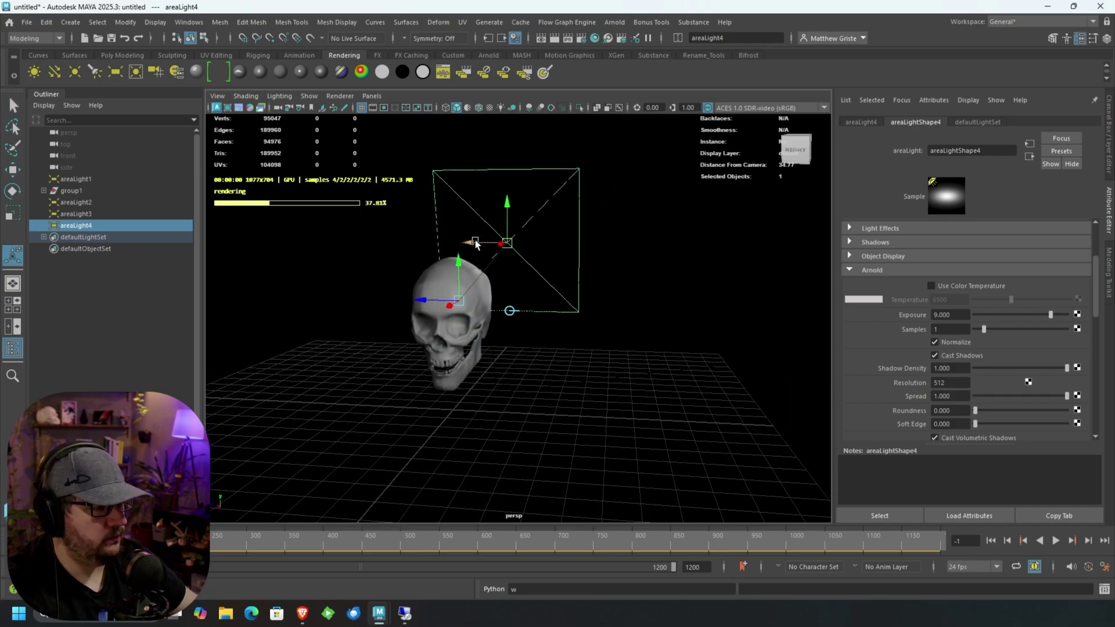
drag(475, 242, 498, 249)
Step: Try the fourth area light behind the skull on the viewer's right with the light manipulator
mouse_move(552, 316)
alt+mouse_down()
mouse_move(593, 310)
mouse_move(563, 319)
alt+mouse_up()
scroll(576, 311, up, 4)
scroll(562, 318, down, 3)
alt+middle_drag(563, 318, 586, 290)
drag(492, 224, 585, 226)
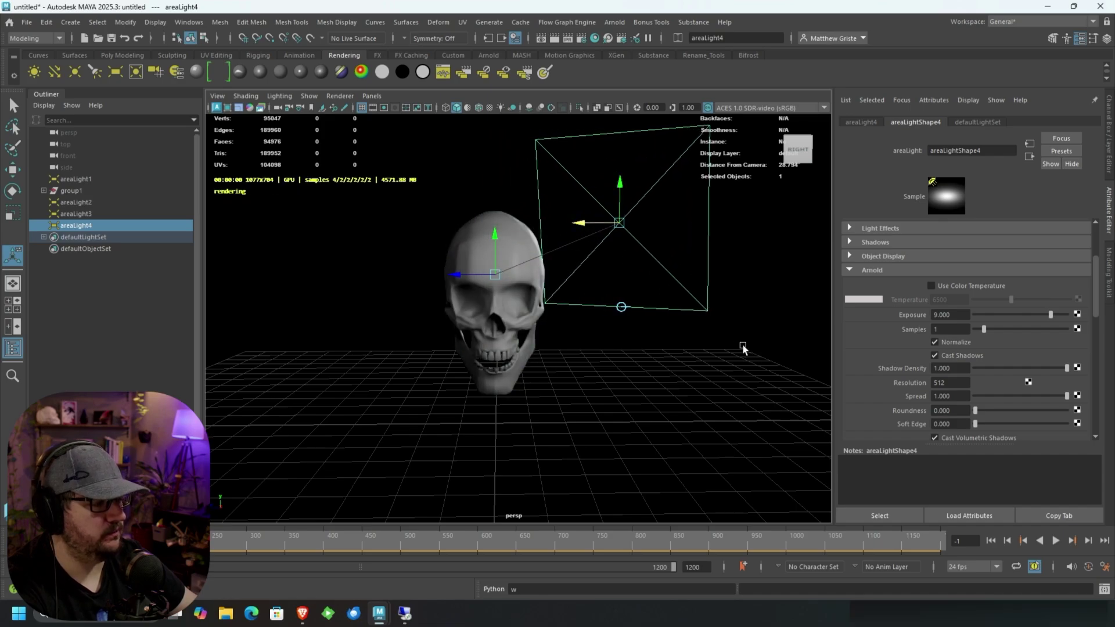
alt+drag(720, 338, 686, 304)
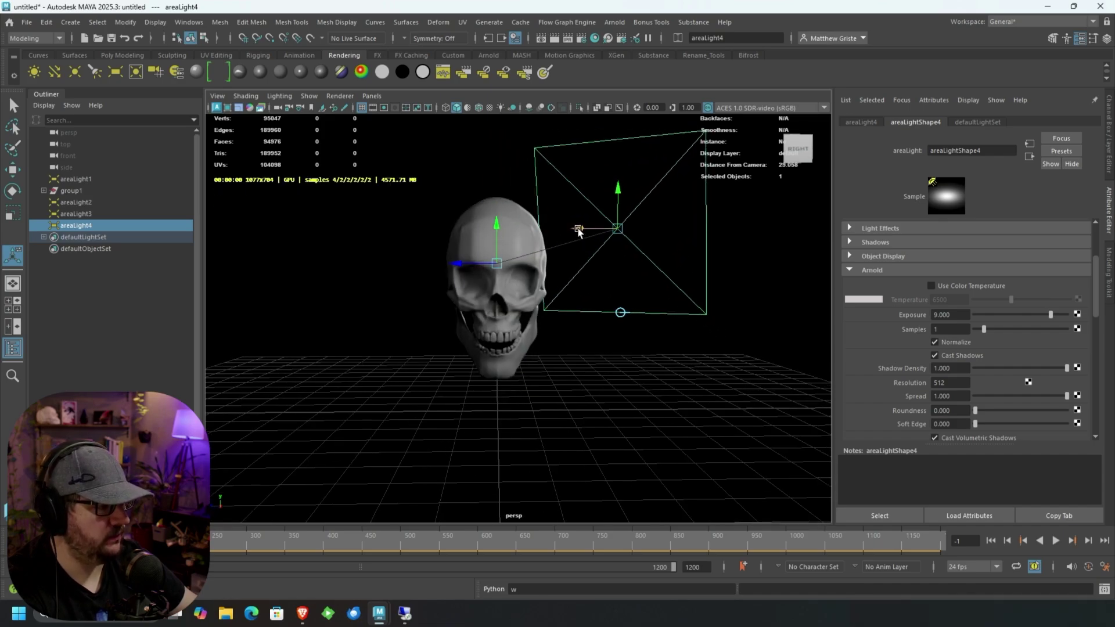
Step: Slide the fourth area light to the viewer's left of the skull, deselect it and inspect the rendered result
drag(578, 230, 377, 227)
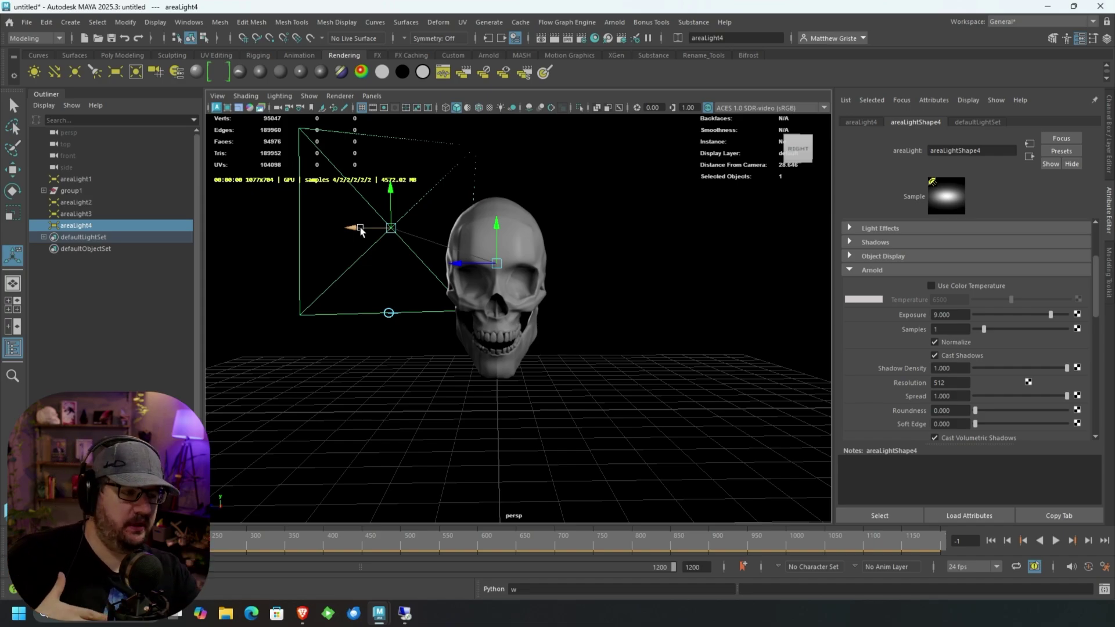
key(ctrl+z)
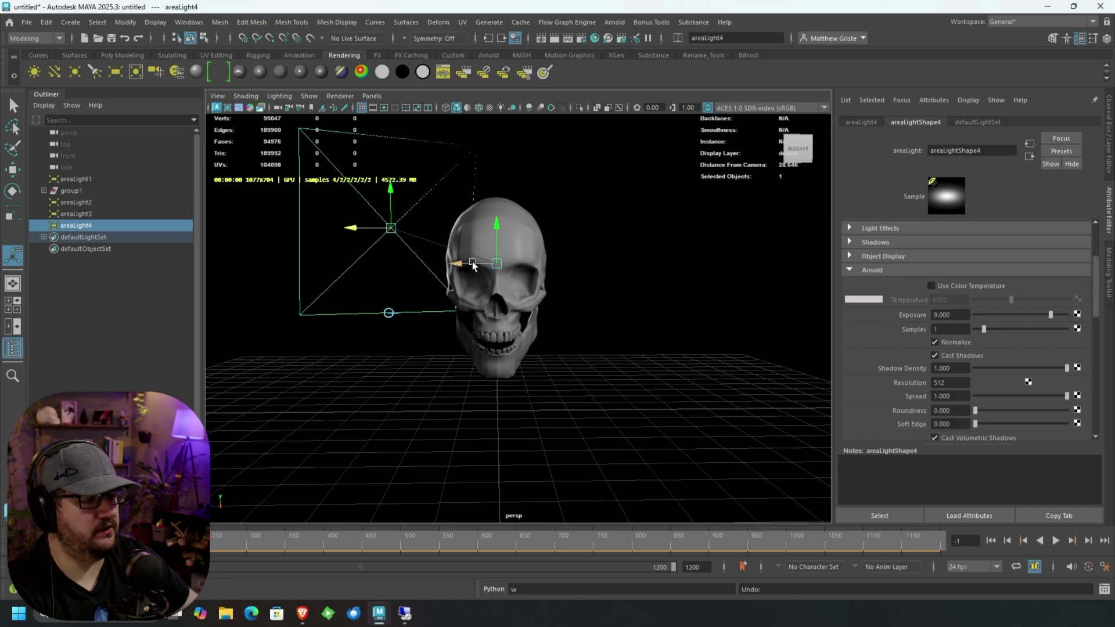
drag(350, 227, 315, 231)
click(381, 278)
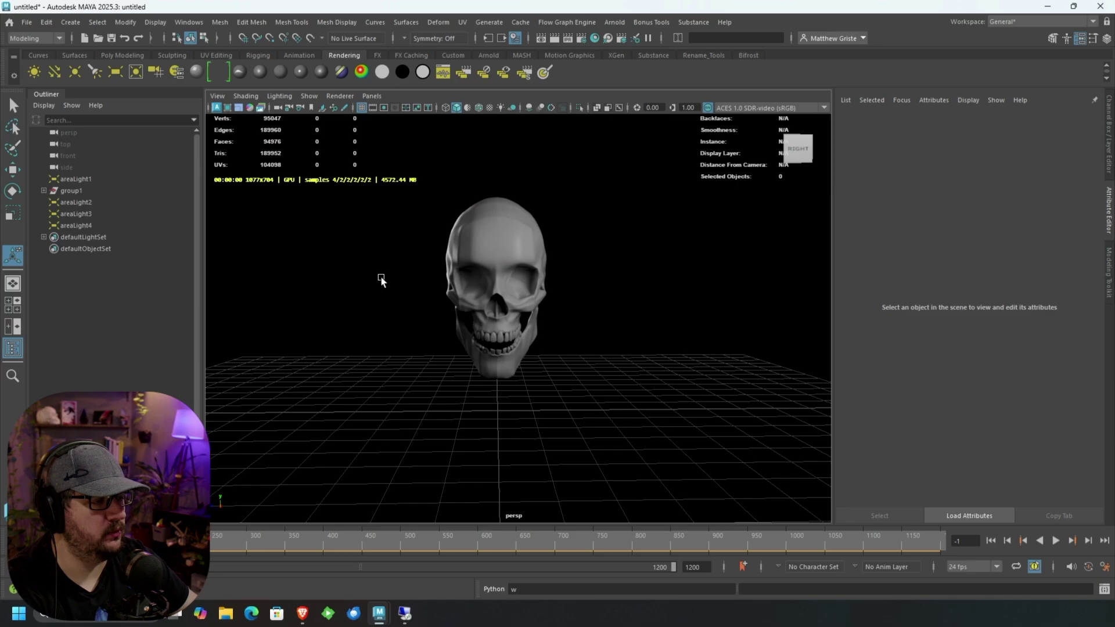
alt+drag(563, 346, 542, 329)
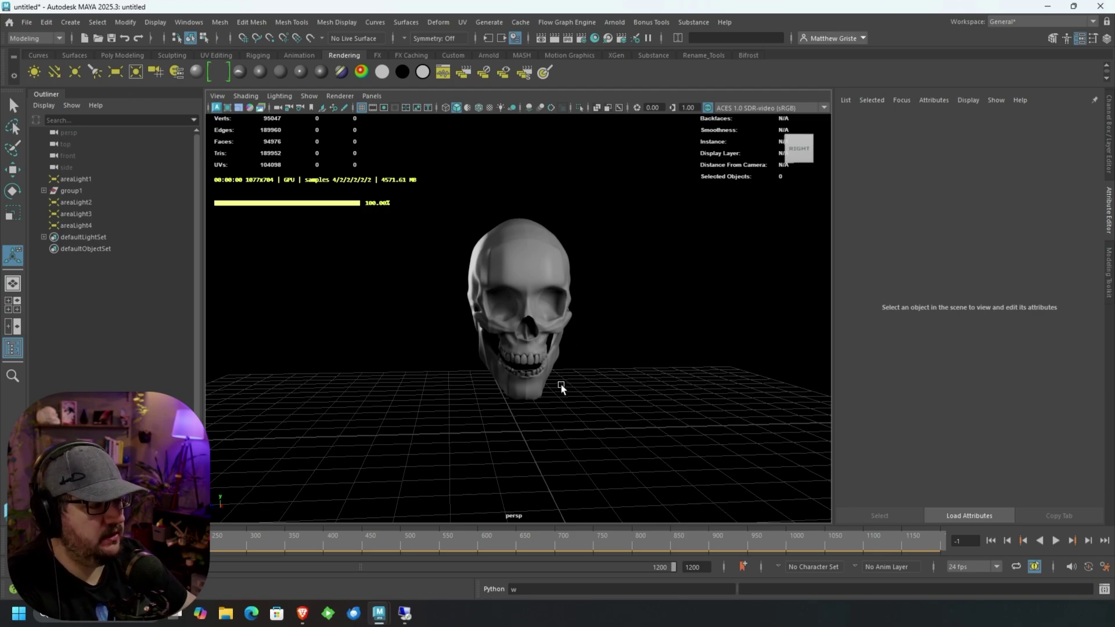
alt+drag(561, 388, 485, 368)
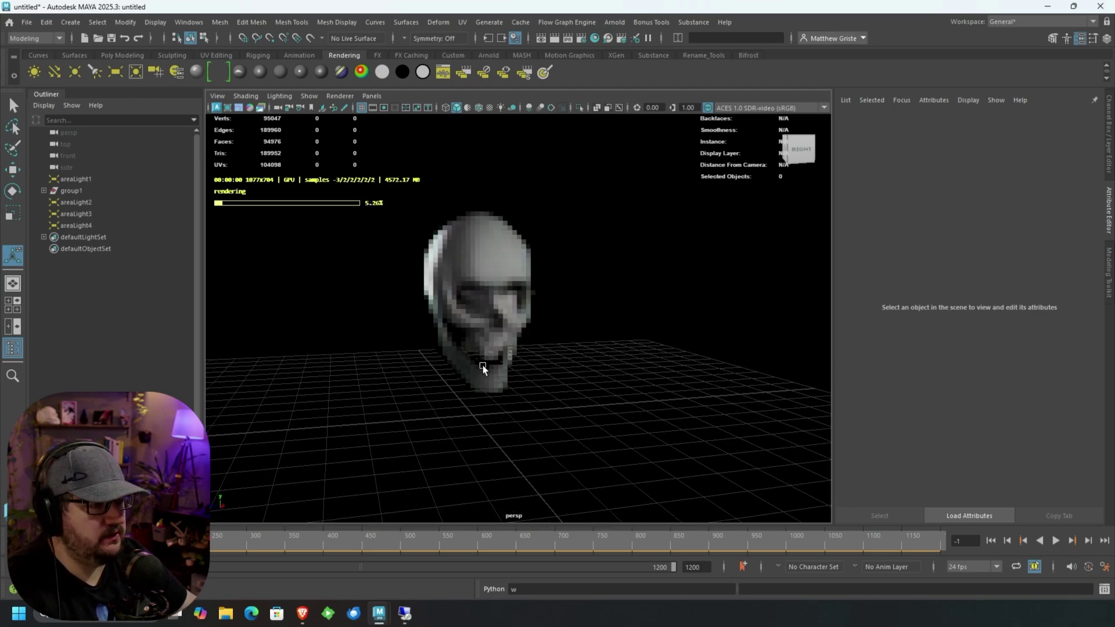
Step: Return the viewport from Arnold to the standard shaded display and add a fifth area light pointing upward
click(342, 96)
click(363, 117)
scroll(499, 263, down, 5)
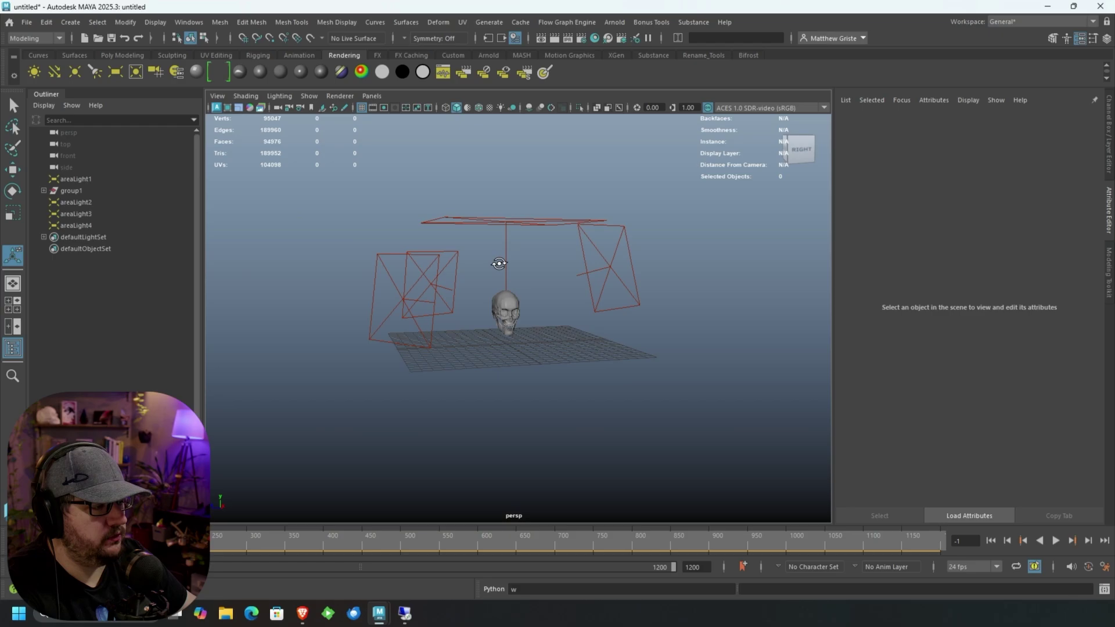
scroll(499, 263, up, 3)
click(115, 72)
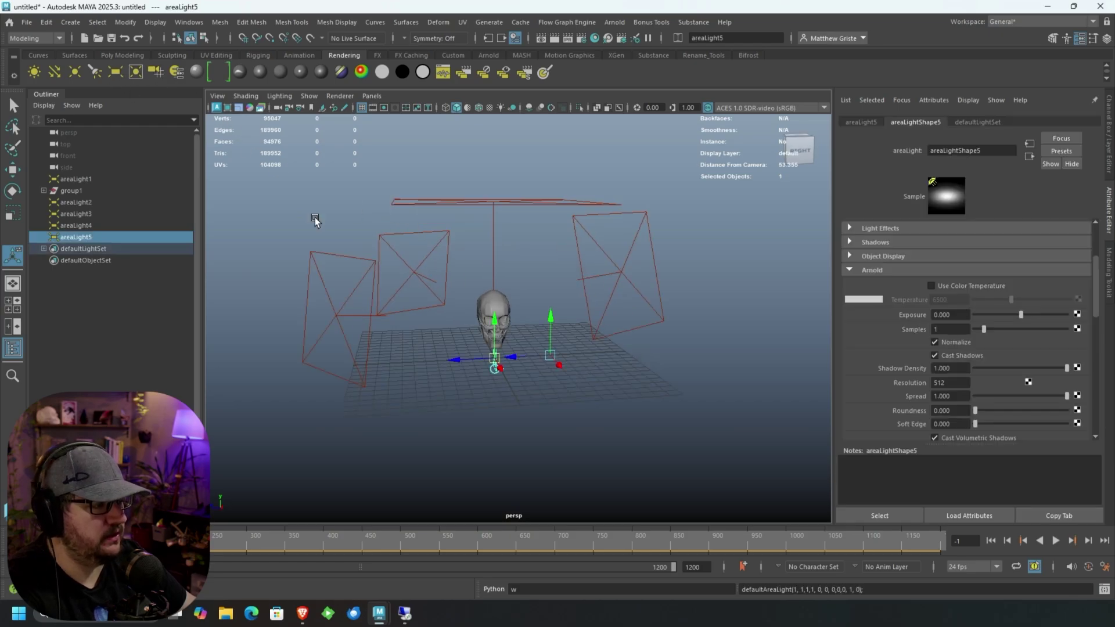
scroll(309, 363, up, 3)
key(e)
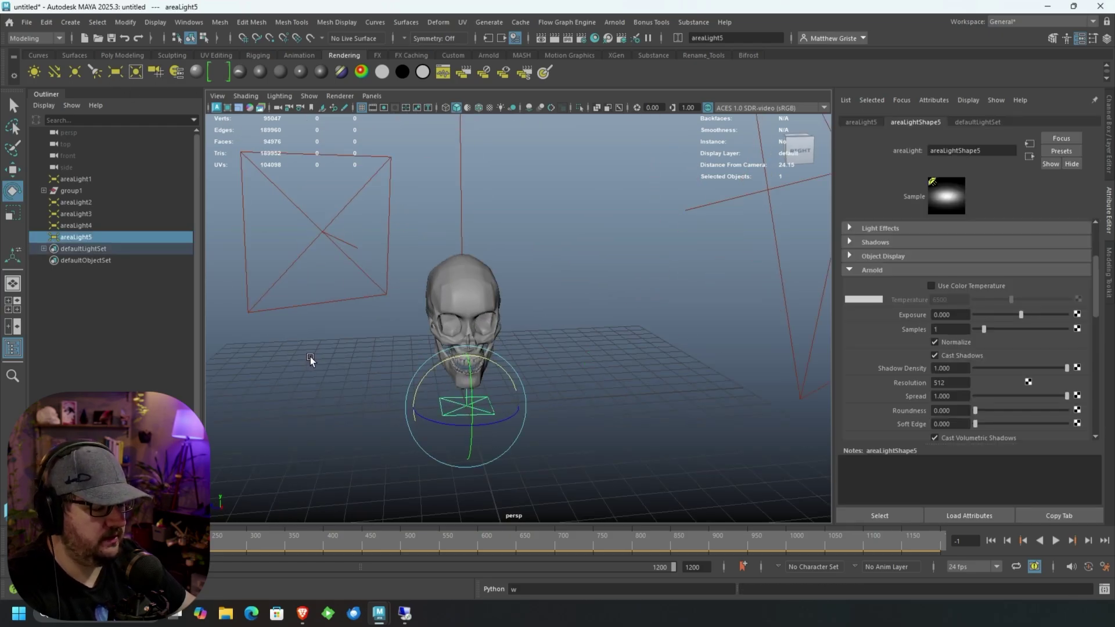
Step: Scale up the fifth area light, then move and angle it below the front of the skull
key(r)
drag(461, 403, 533, 267)
key(e)
key(w)
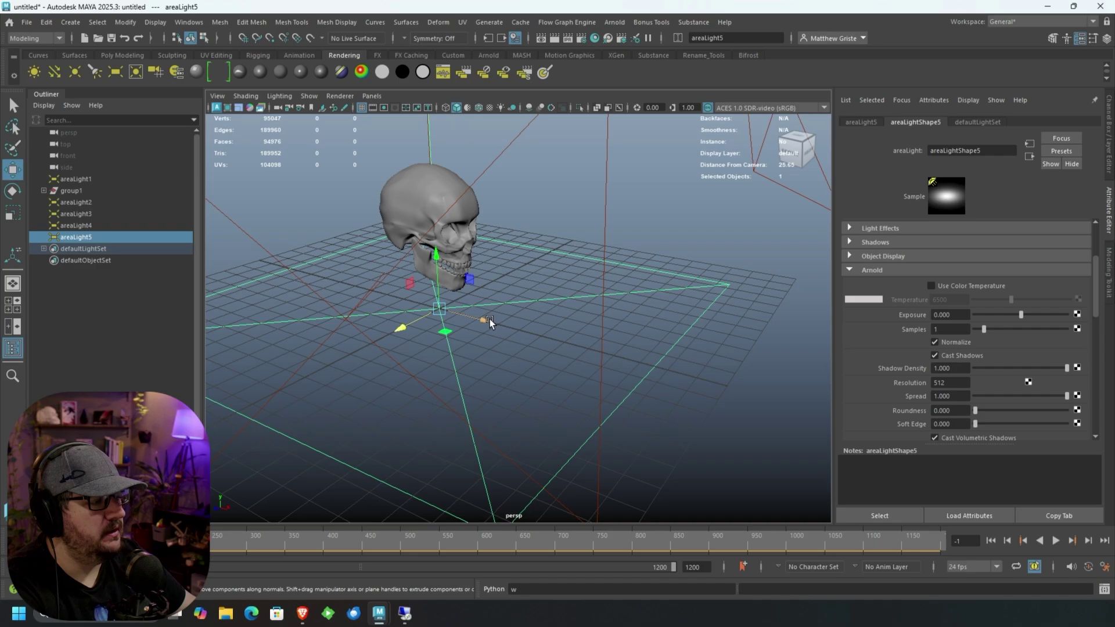
drag(490, 318, 581, 362)
key(e)
drag(561, 310, 444, 333)
key(w)
alt+right_drag(444, 332, 473, 349)
alt+drag(473, 348, 520, 368)
alt+right_drag(520, 368, 614, 343)
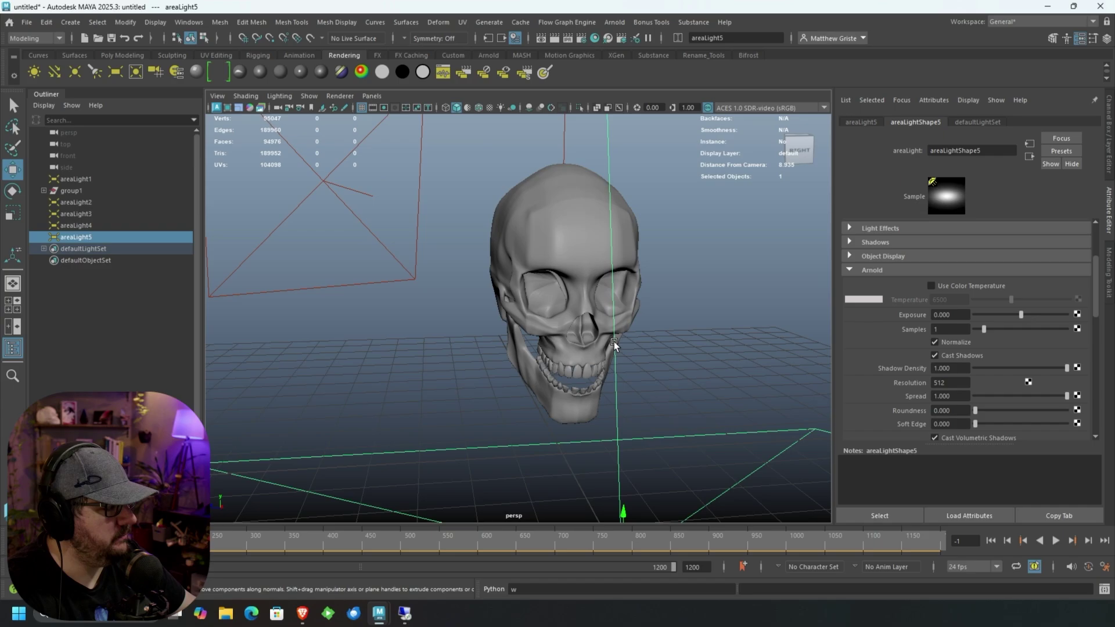
Step: Preview the skull from the front with the Arnold viewport renderer and hide the light's move manipulator
alt+drag(614, 344, 504, 315)
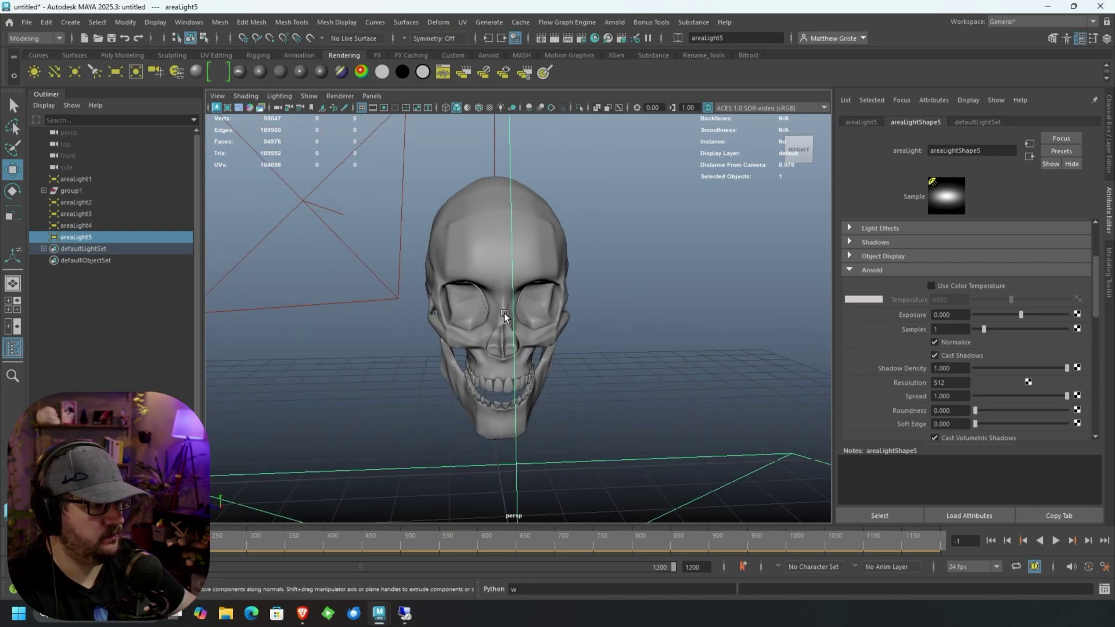
scroll(503, 315, down, 3)
click(341, 97)
click(353, 129)
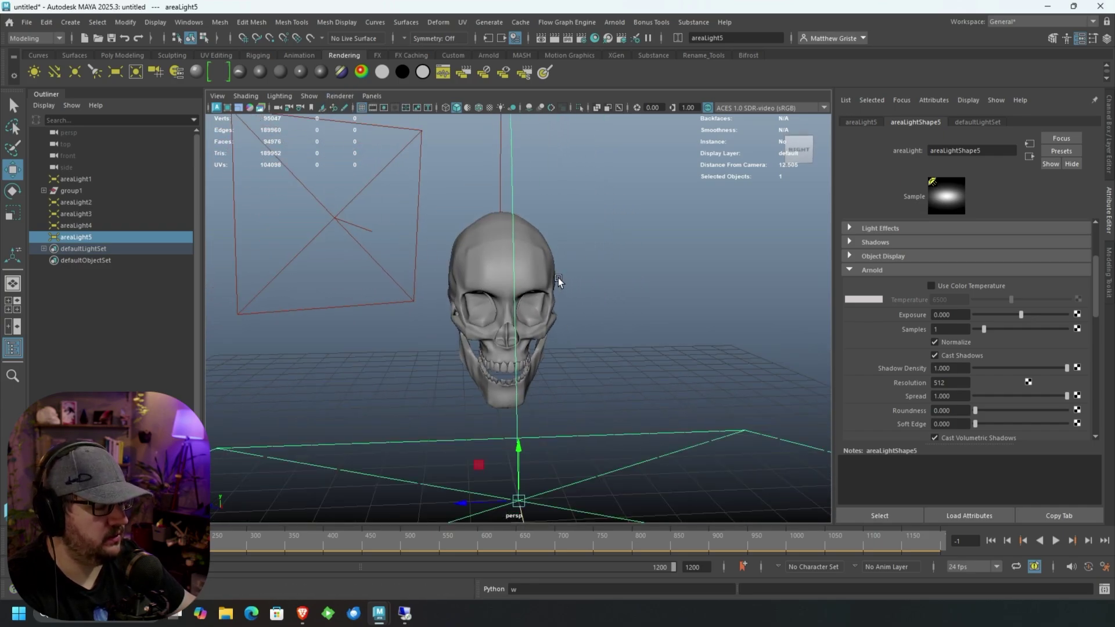
key(q)
alt+drag(566, 287, 582, 272)
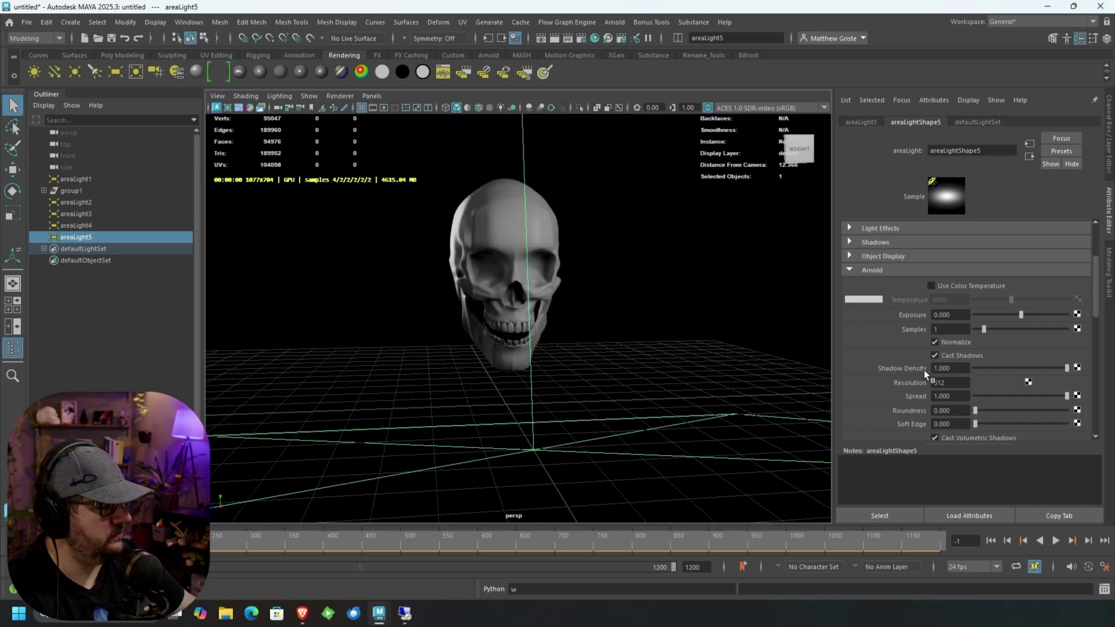
Step: Try exposures of 3, 6 and 9 on the fifth area light
click(958, 314)
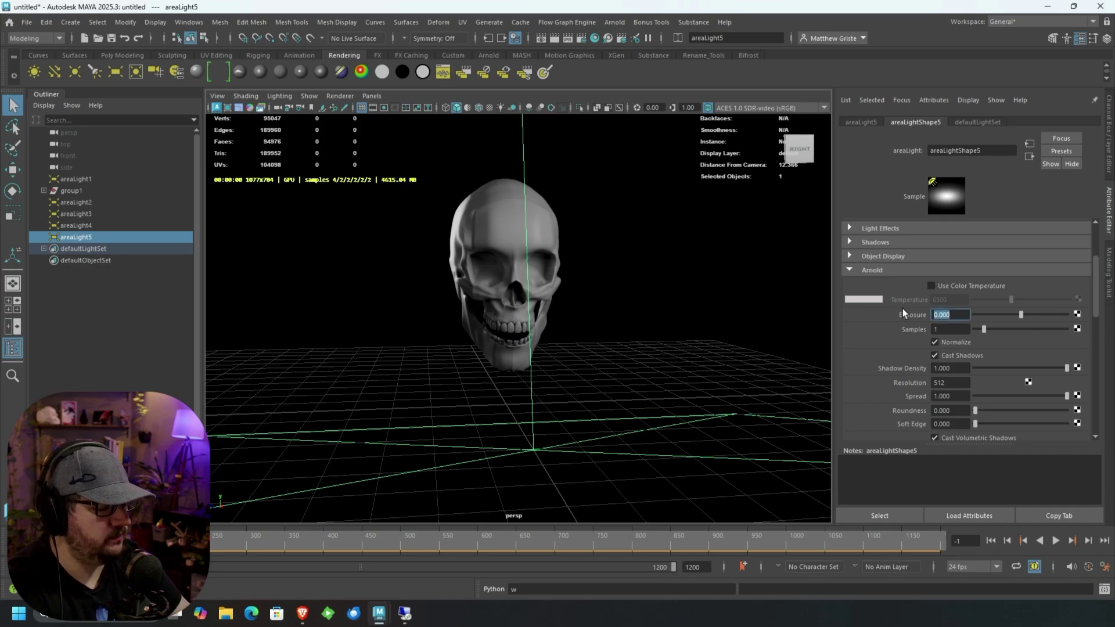
text(3)
key(Return)
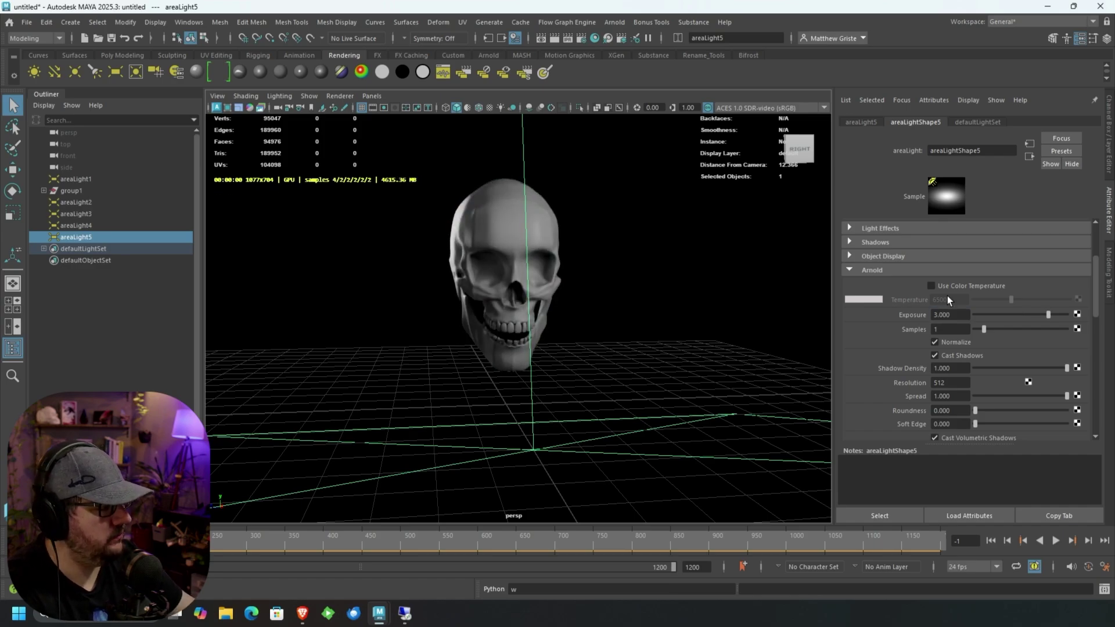
click(934, 314)
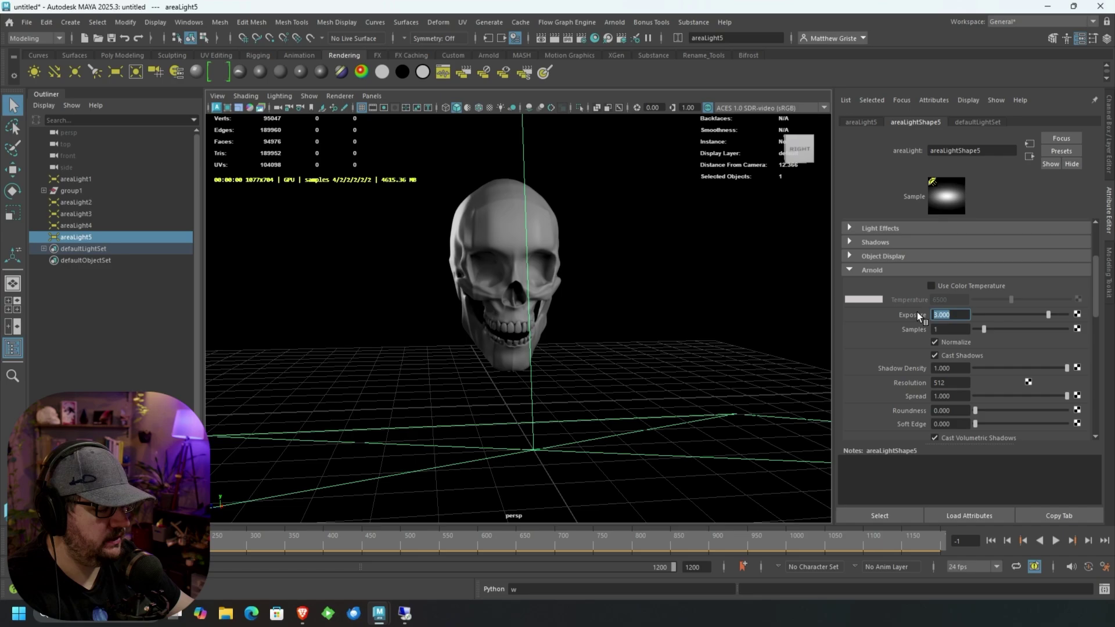
text(6)
key(Return)
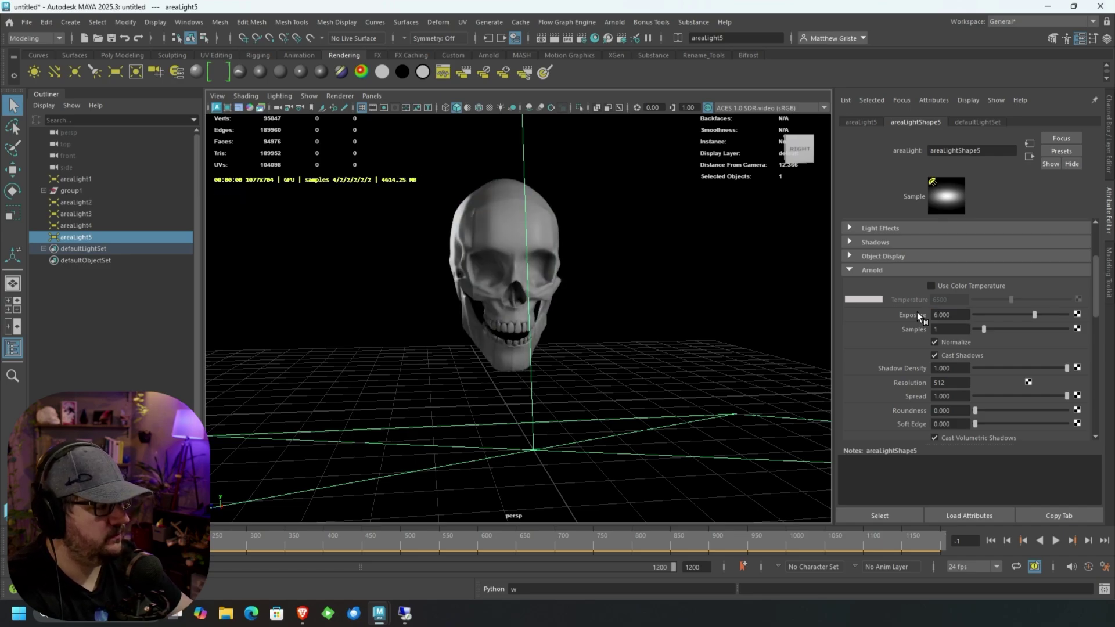
click(957, 314)
text(9)
key(Return)
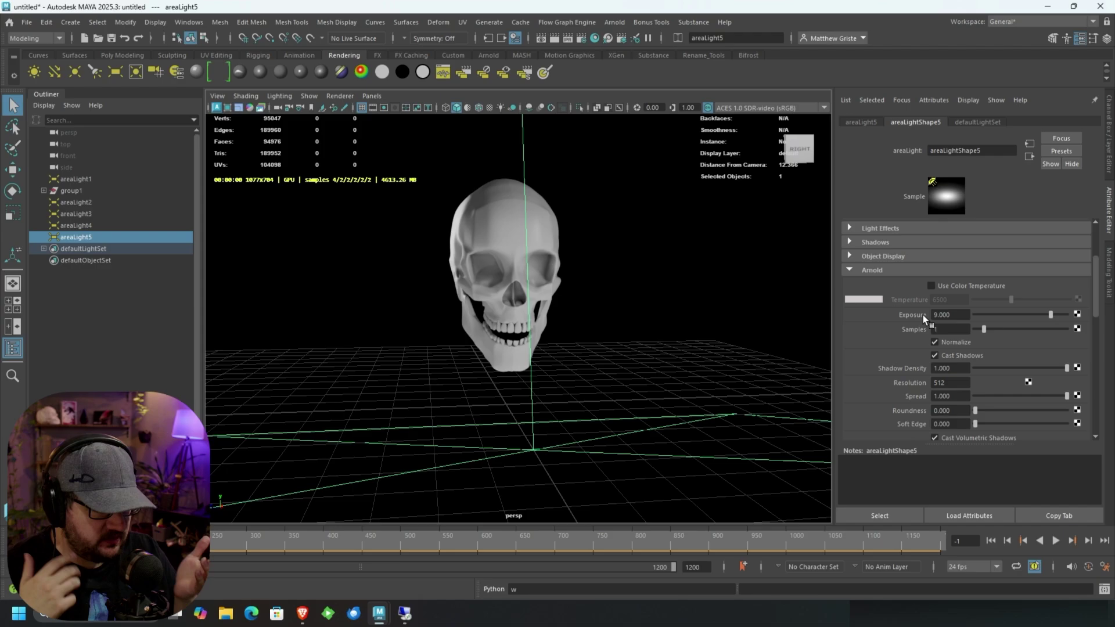
Step: Lower the fifth area light's exposure to 5, then settle on 6 and check the skull from the front
drag(955, 315, 918, 311)
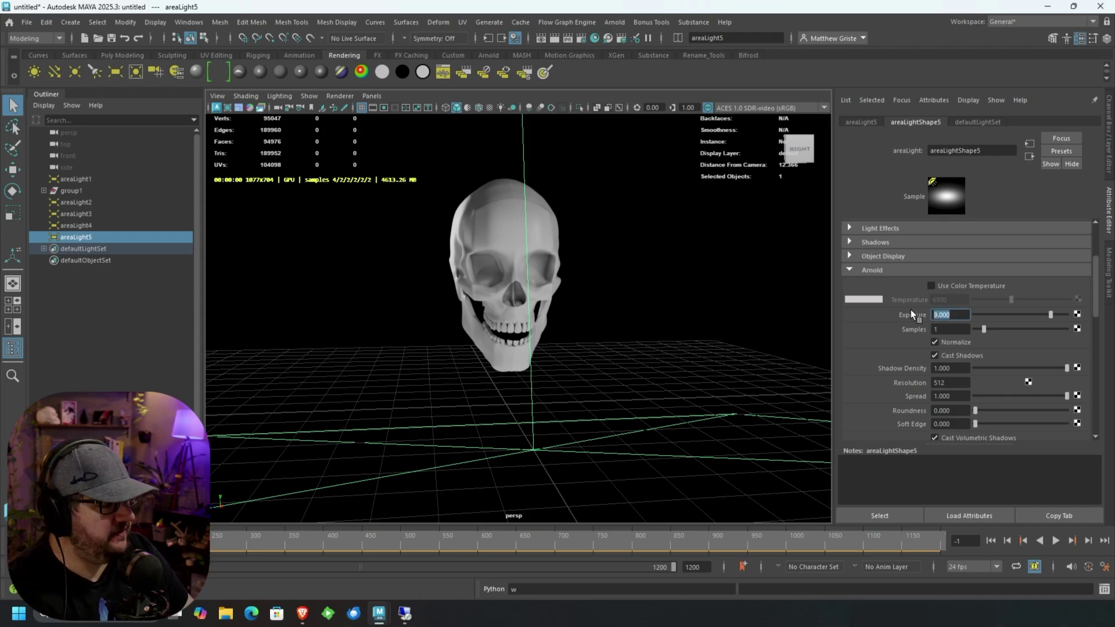
text(5)
key(Return)
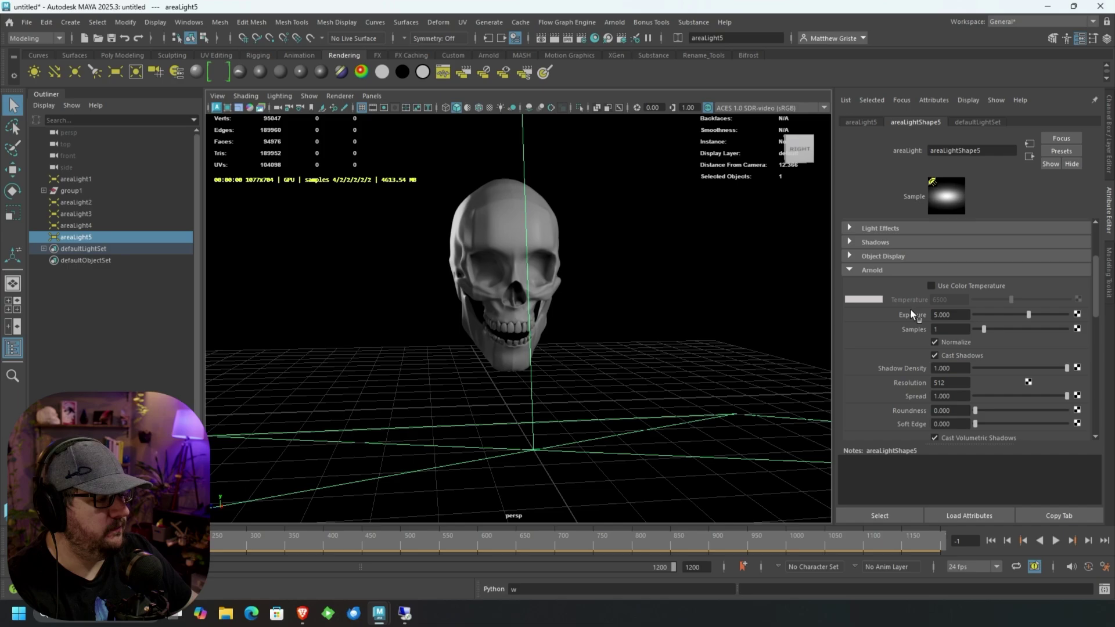
drag(959, 315, 932, 314)
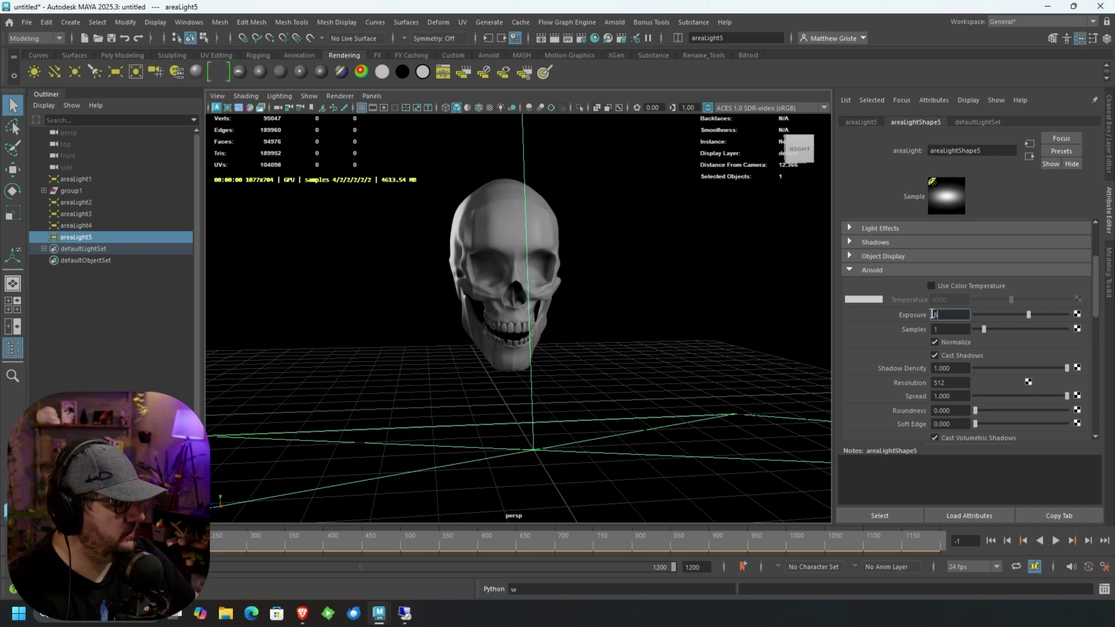
text(6)
key(Return)
alt+drag(609, 435, 551, 442)
Step: Delete areaLight2, areaLight3 and areaLight4 to preview the fifth area light's contribution, then undo the deletion
drag(70, 202, 75, 228)
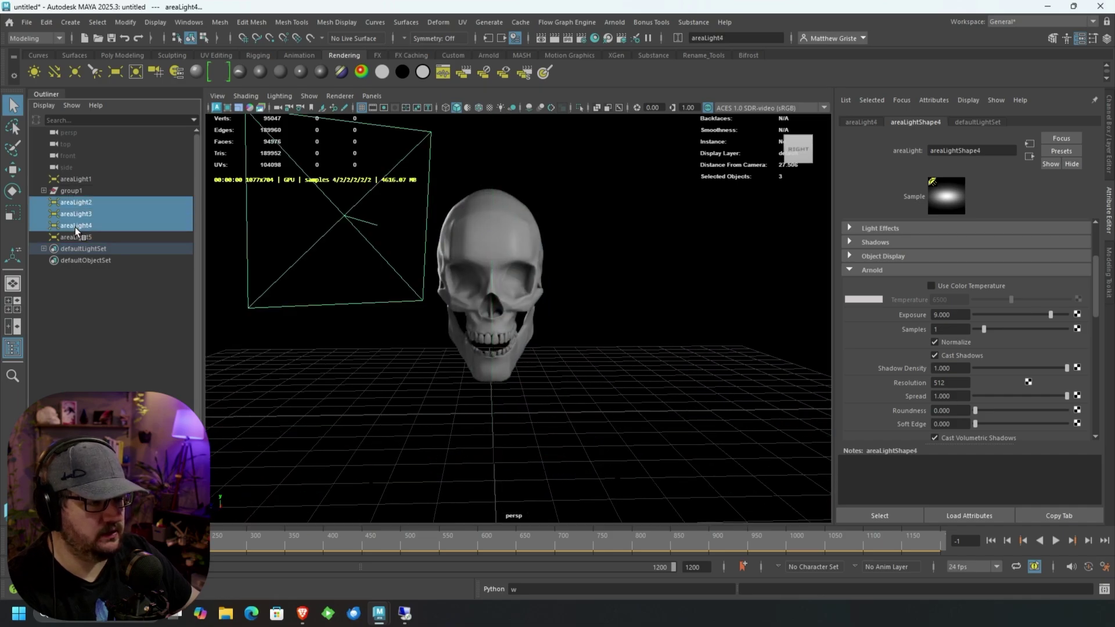
key(Delete)
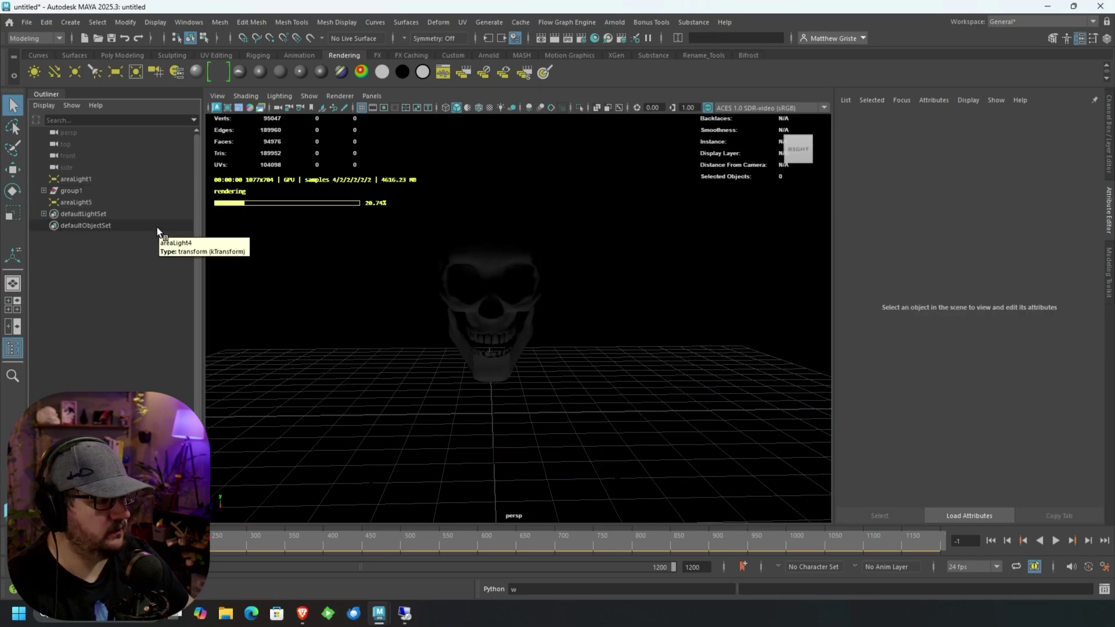
alt+drag(416, 323, 501, 265)
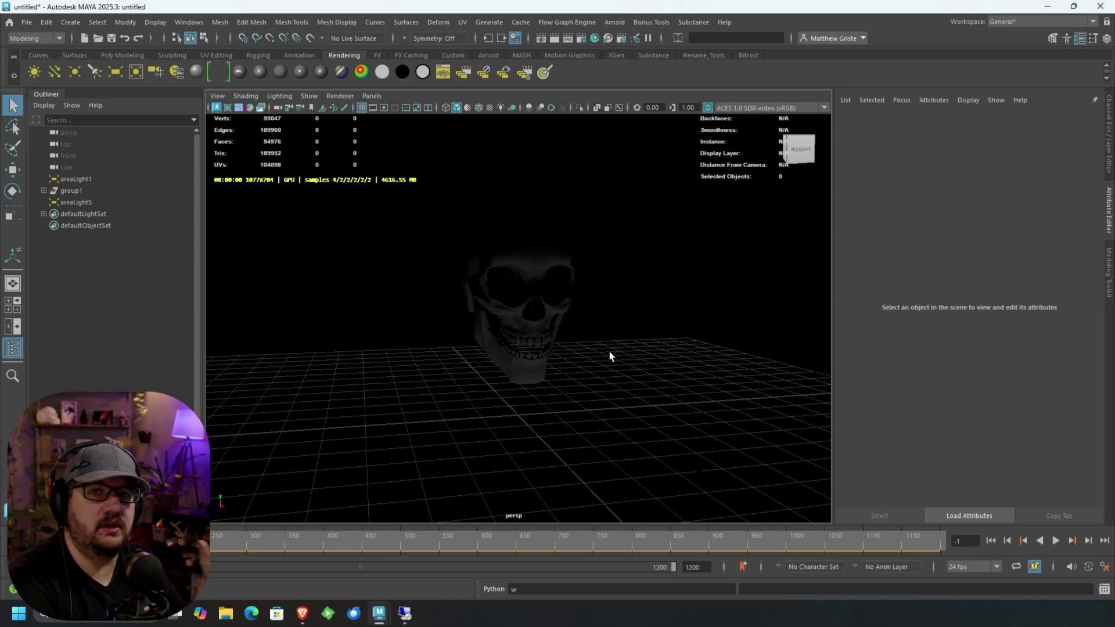
alt+drag(560, 363, 533, 363)
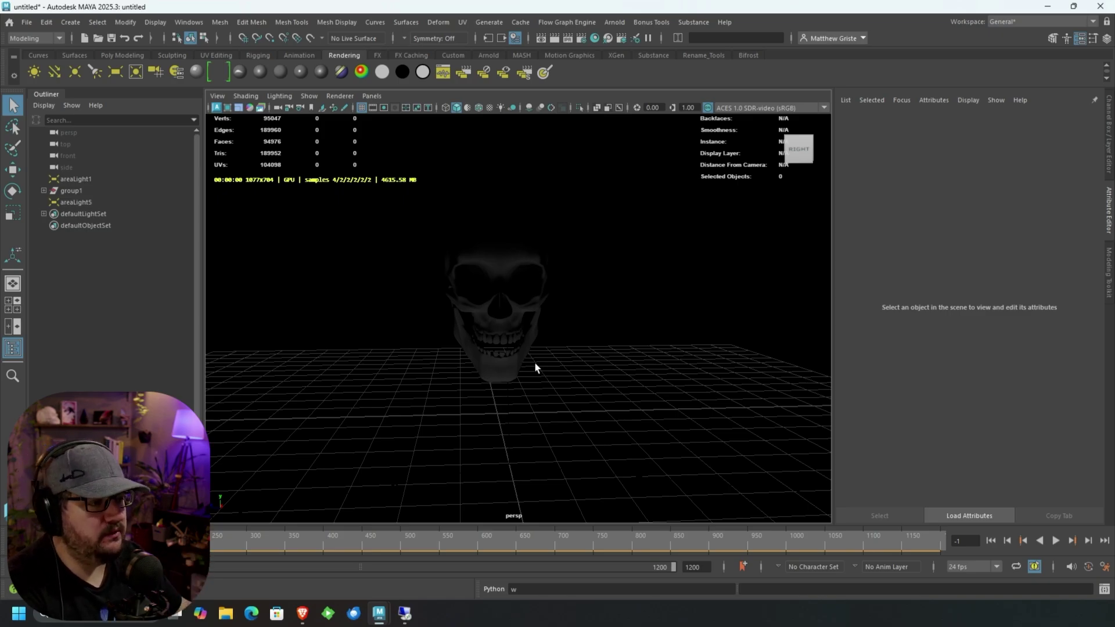
key(ctrl+z)
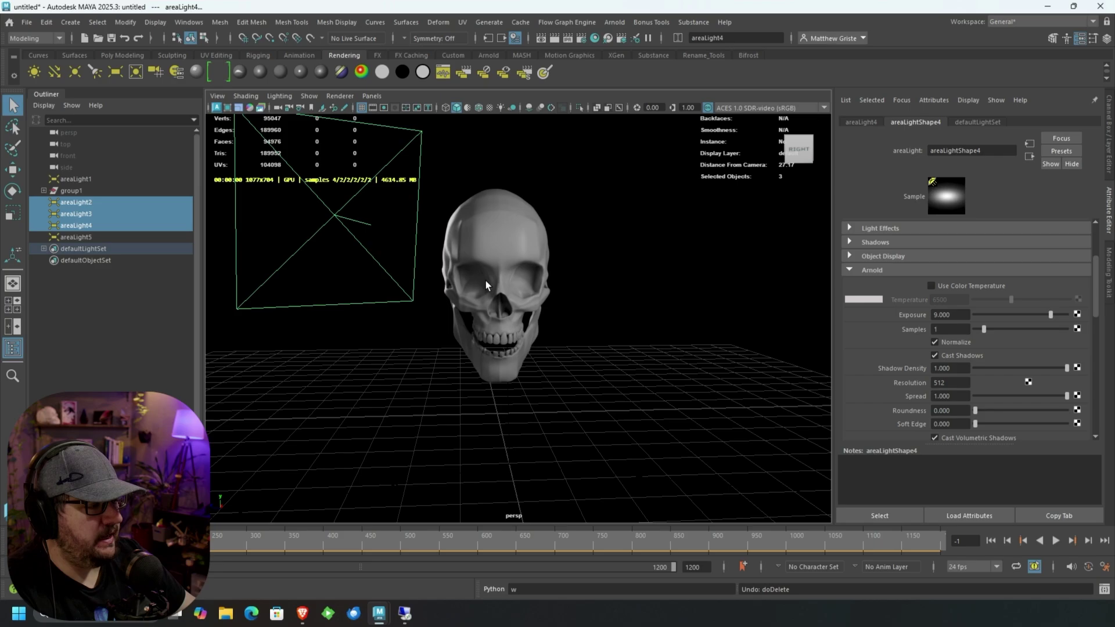
Step: Select the fifth area light and tint its color blue with hue 203.45, saturation 0.569 and value 0.663
click(494, 464)
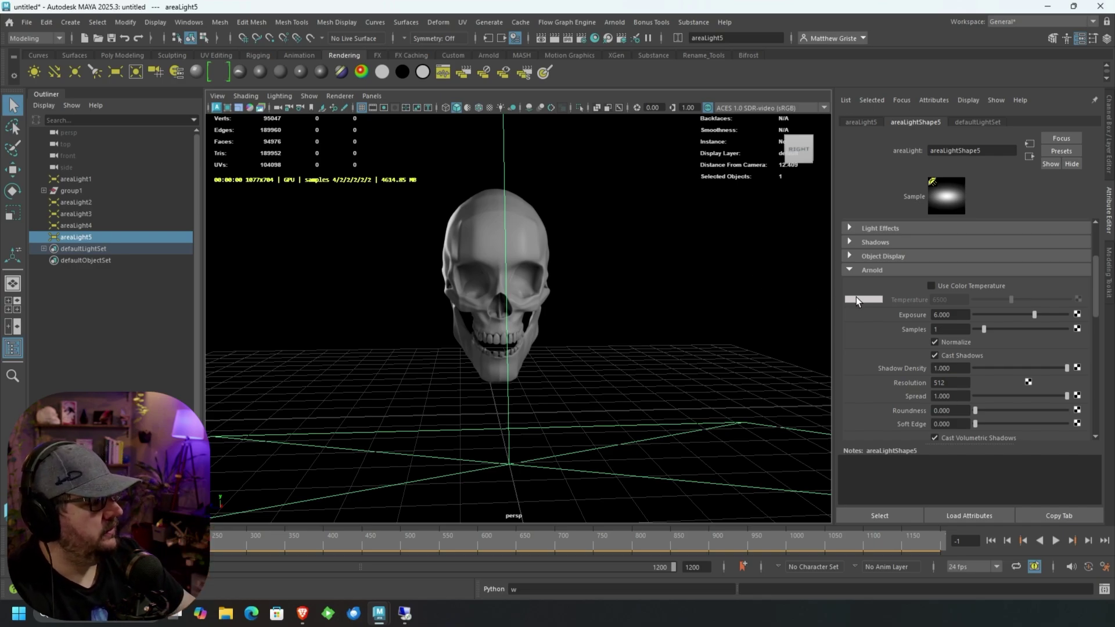
scroll(858, 297, up, 2)
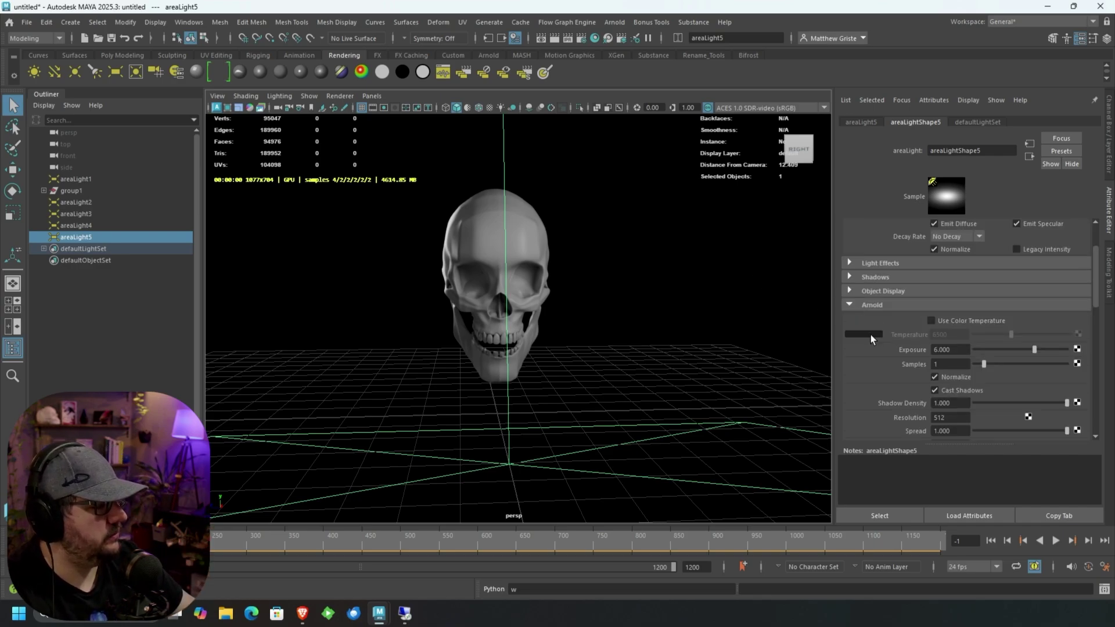
scroll(877, 337, up, 4)
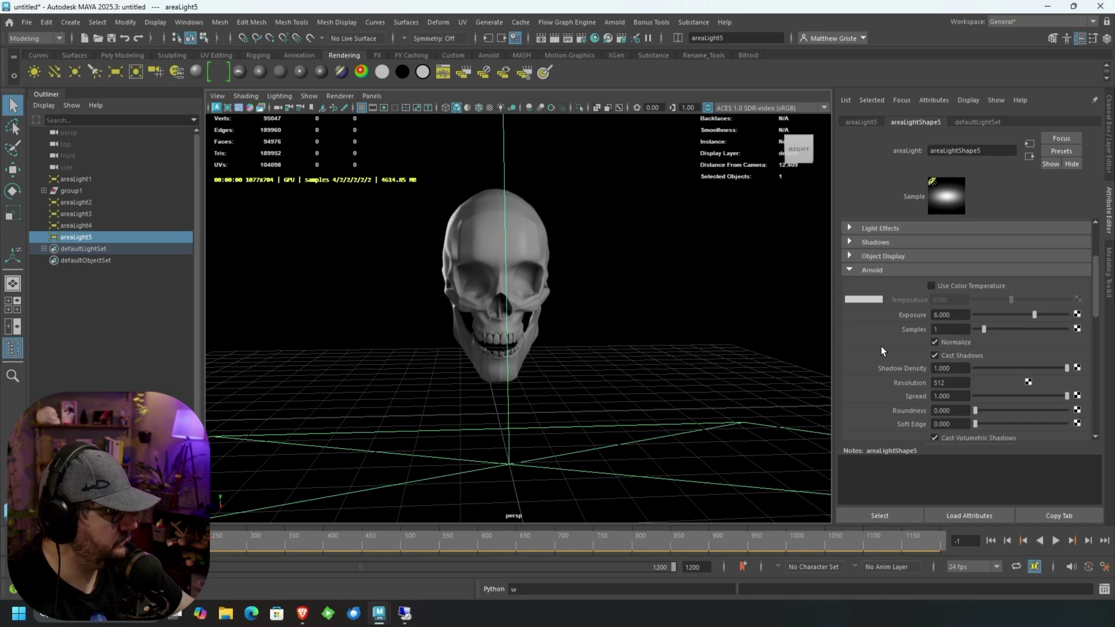
click(952, 255)
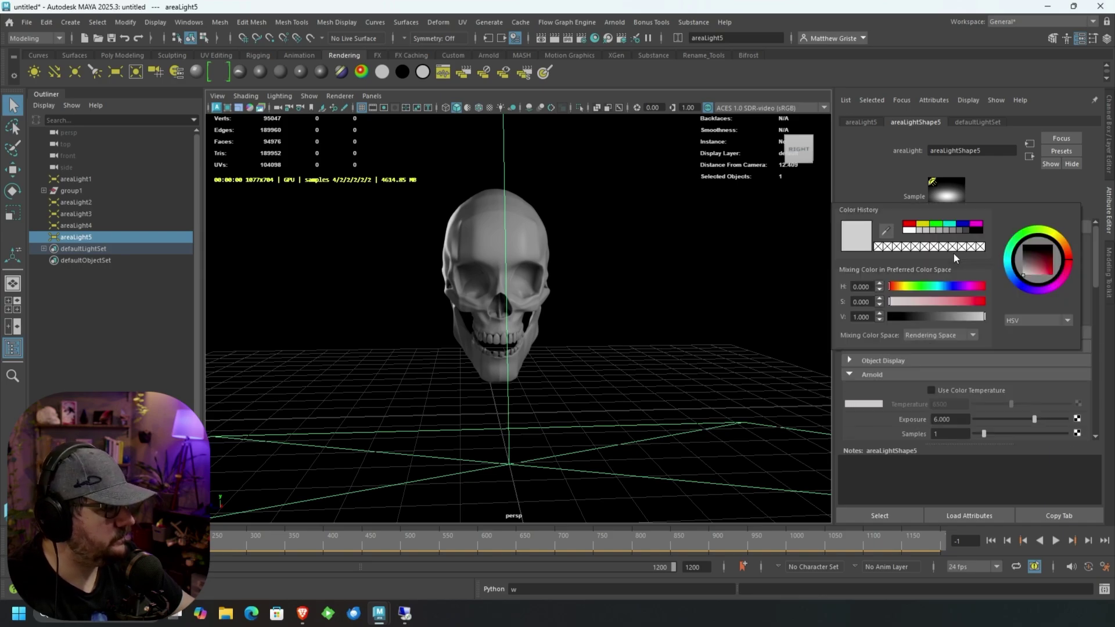
click(1010, 268)
drag(1009, 268, 1039, 270)
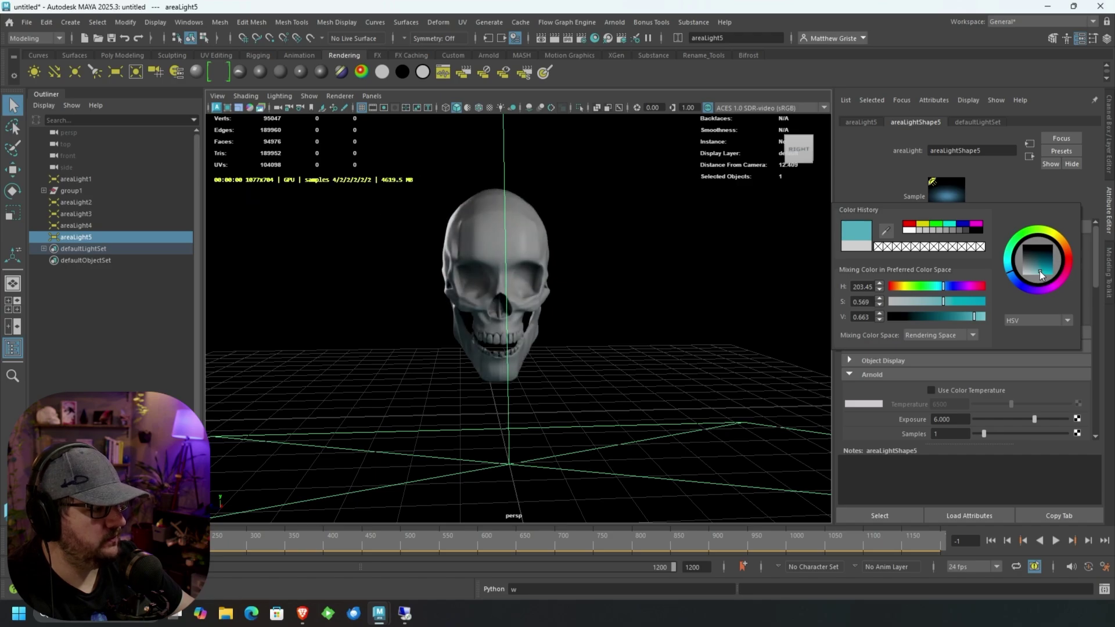
Step: Check the blue tint on the skull, then set the fifth area light's exposure to 5
click(610, 372)
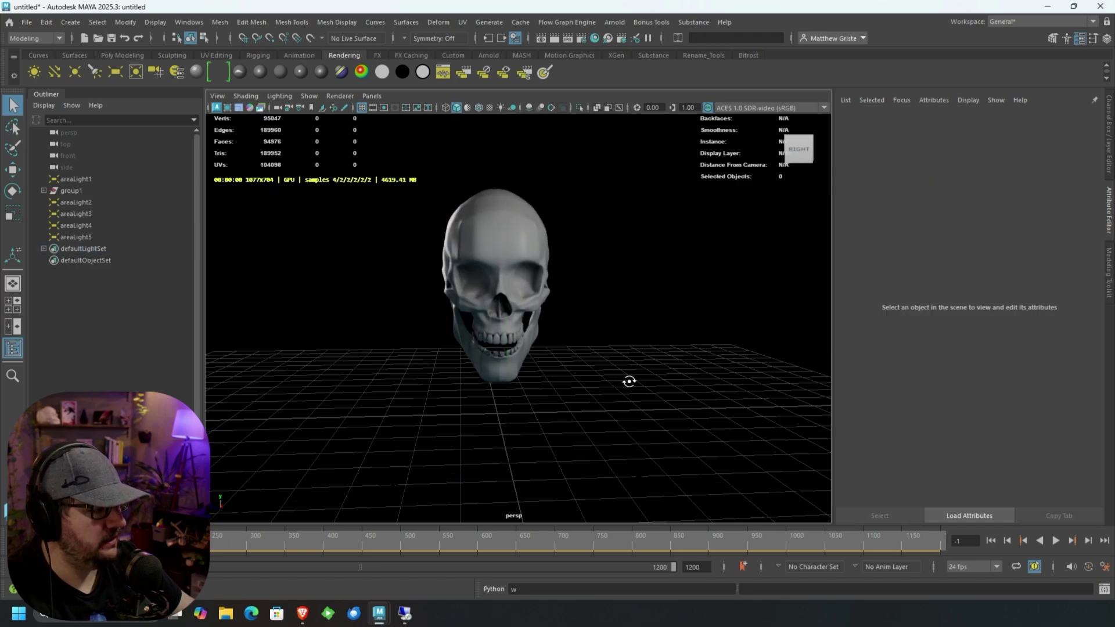
alt+drag(629, 381, 492, 361)
scroll(546, 349, up, 4)
alt+middle_drag(413, 382, 476, 328)
scroll(475, 367, down, 4)
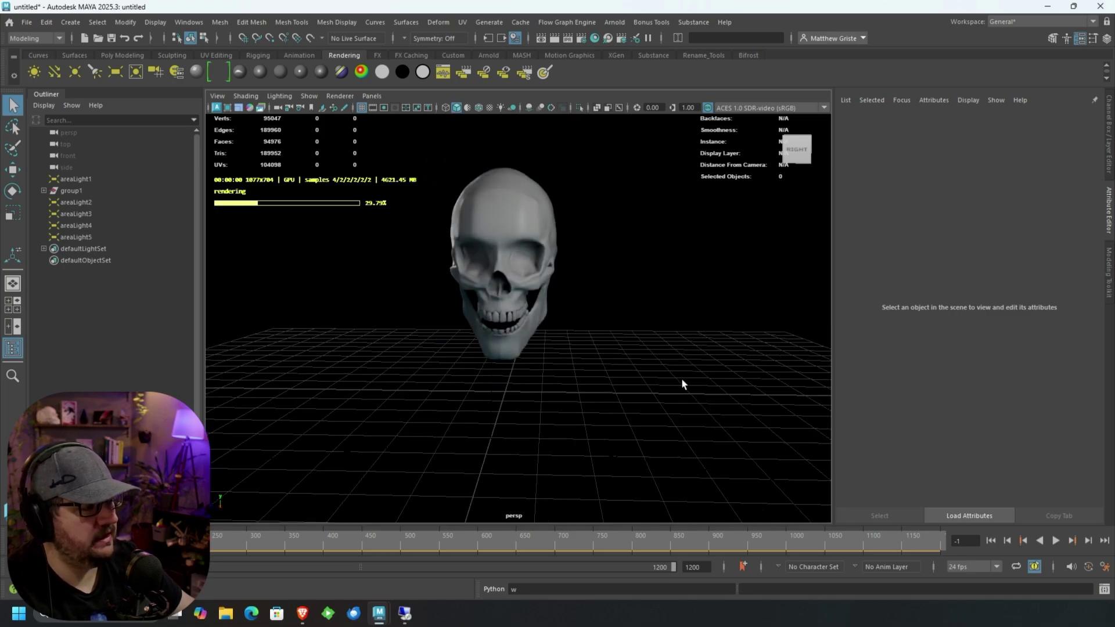
click(497, 409)
click(959, 418)
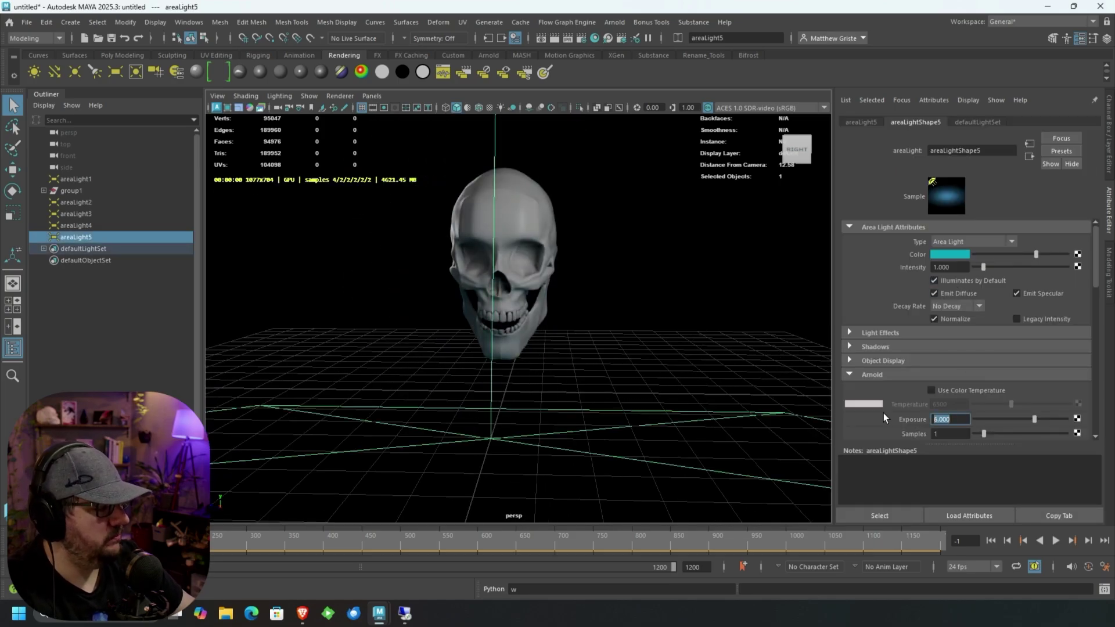
text(5)
key(Return)
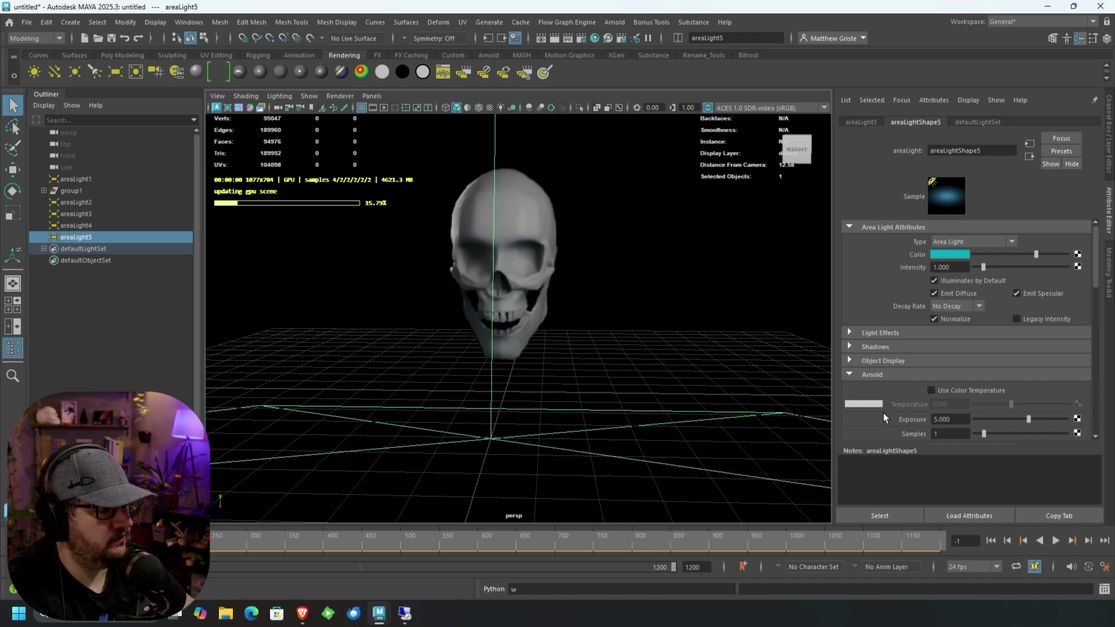
Step: Examine the lighting on the skull from the side and from the front with nothing selected
mouse_move(553, 413)
alt+mouse_down()
mouse_move(577, 415)
mouse_move(554, 425)
alt+mouse_up()
click(577, 351)
alt+drag(577, 350, 587, 266)
alt+drag(596, 272, 500, 271)
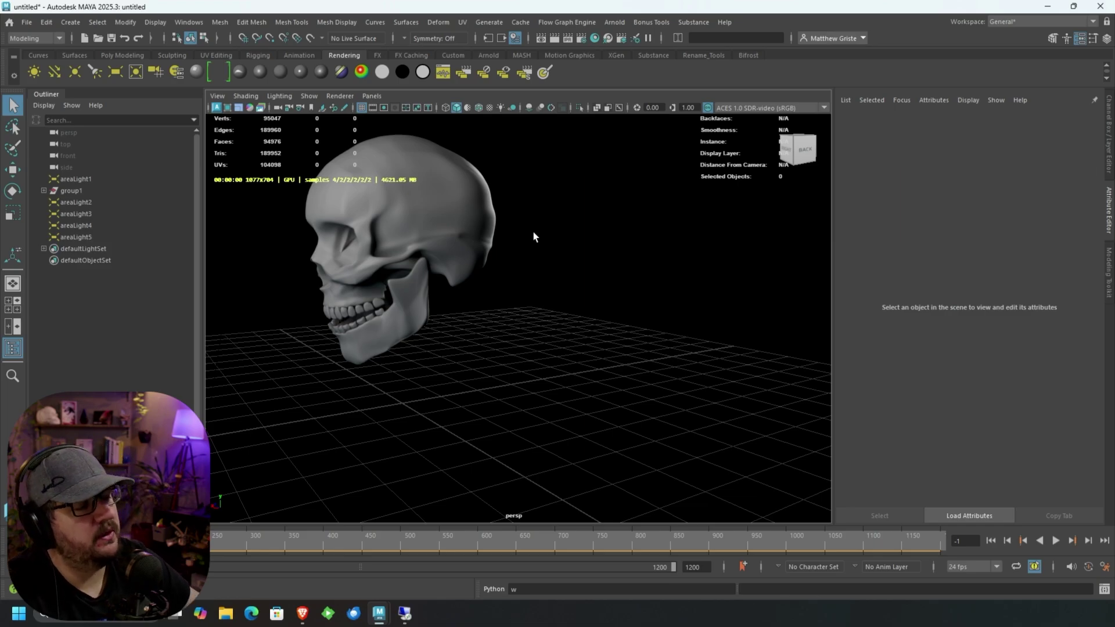
alt+drag(447, 179, 598, 358)
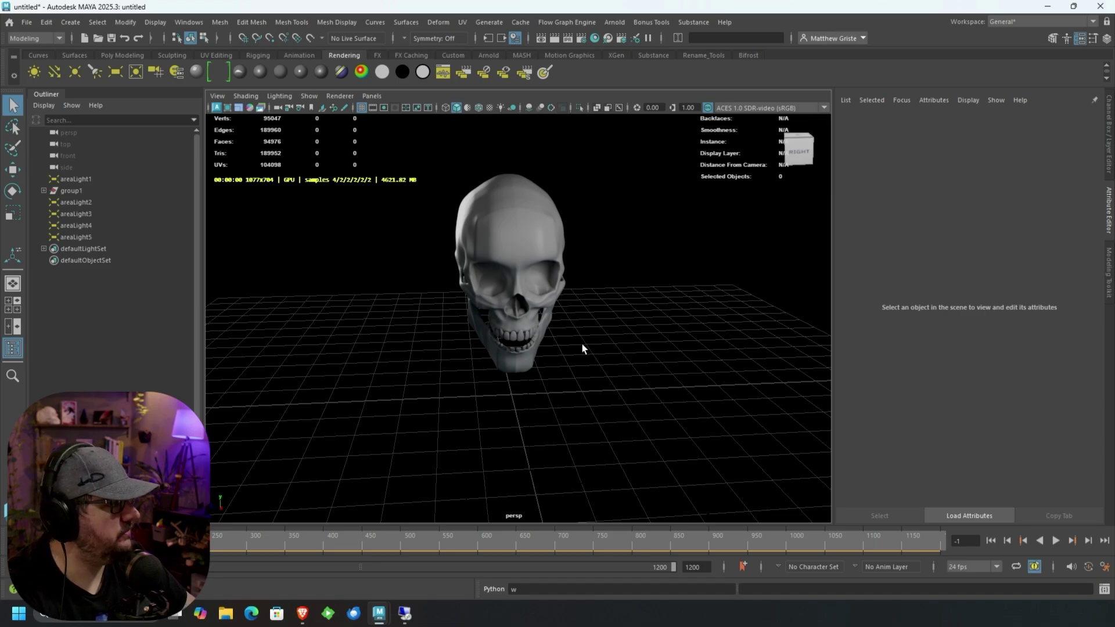
alt+drag(583, 345, 406, 274)
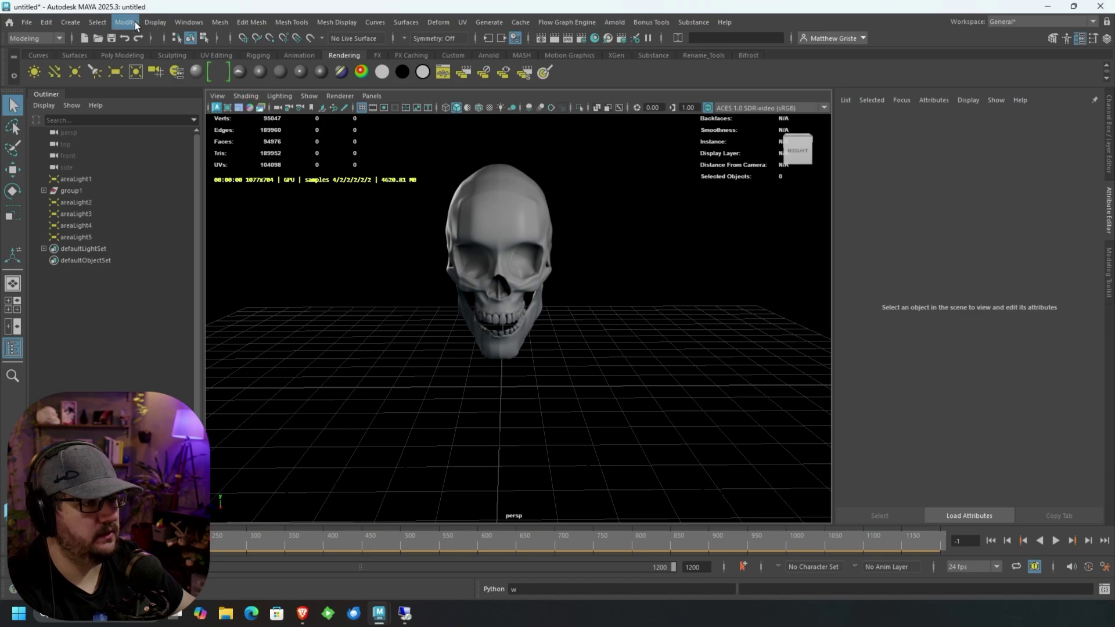
Step: Open the Light Editor and move its window clear of the viewport
click(134, 22)
mouse_move(173, 22)
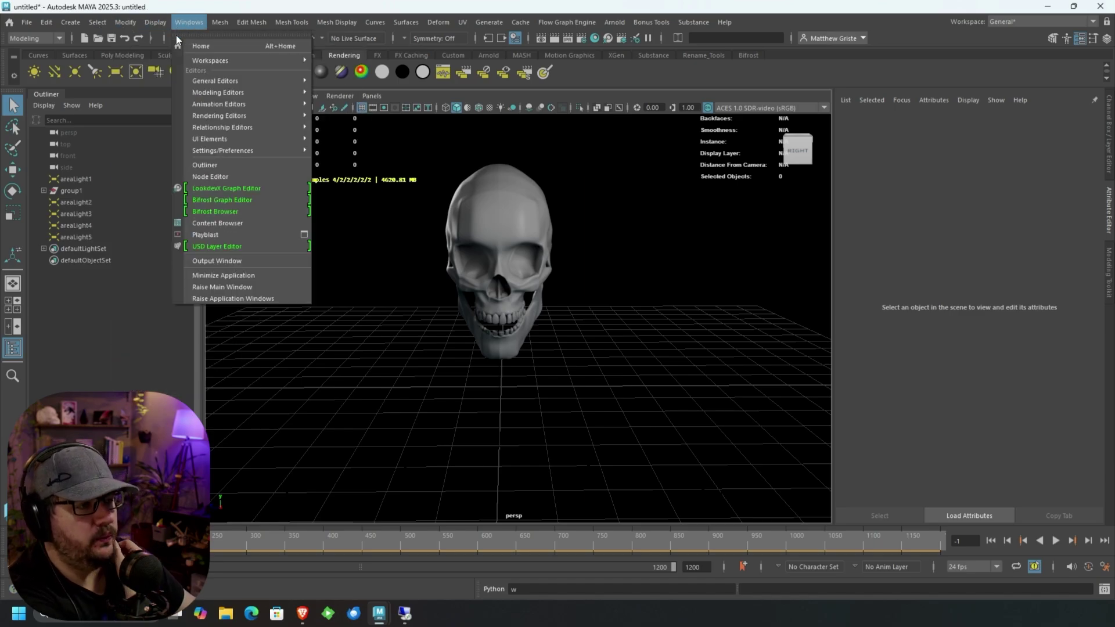
mouse_move(244, 115)
click(358, 165)
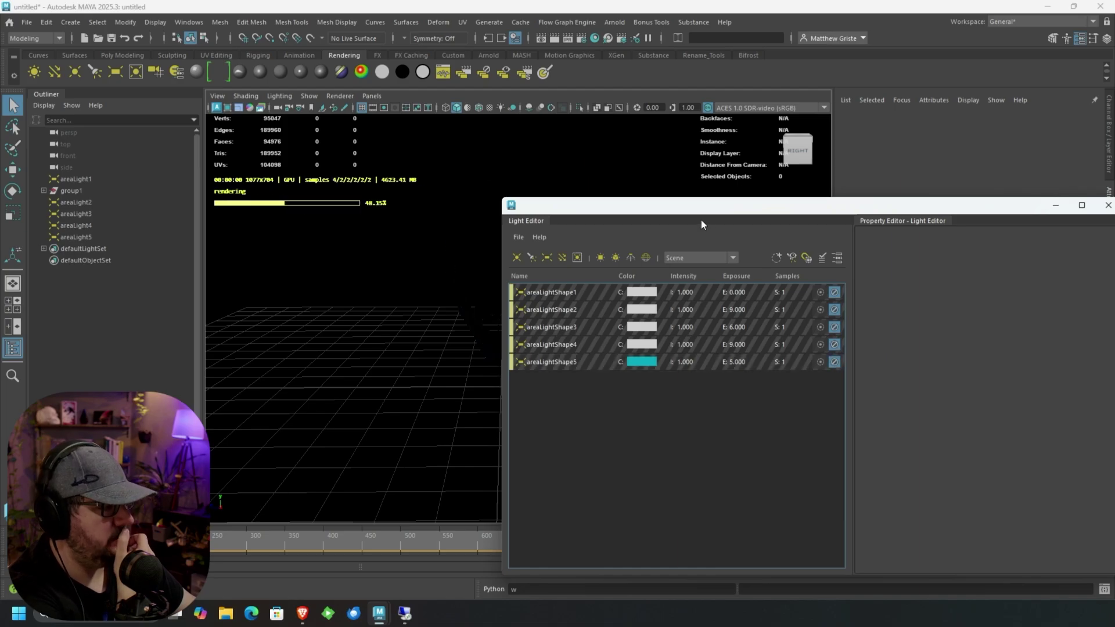
drag(682, 210, 406, 132)
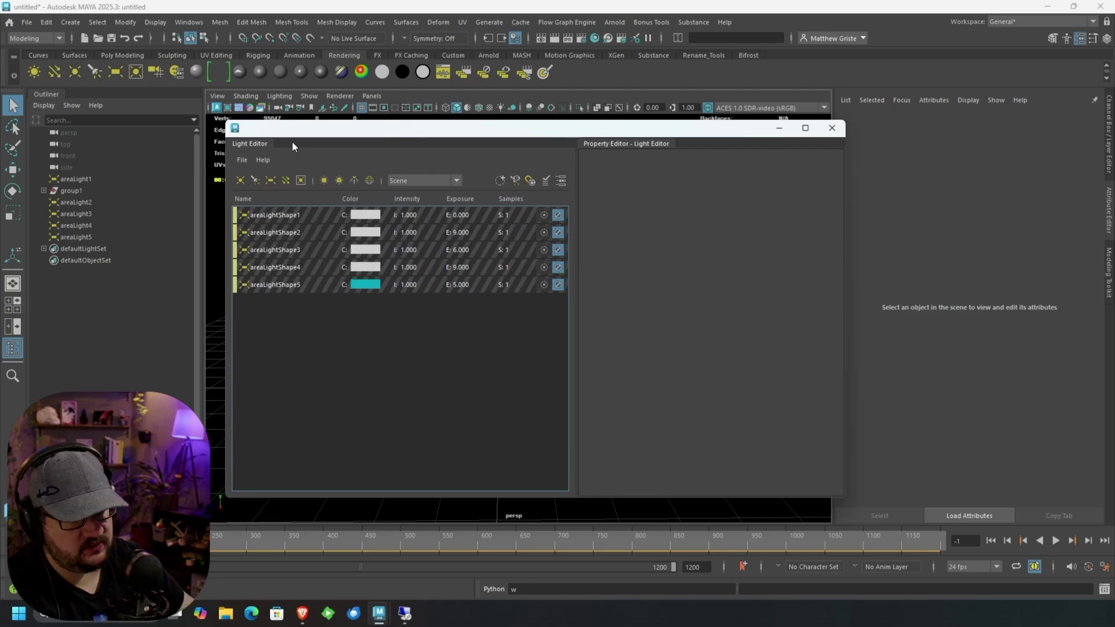
drag(315, 129, 0, 29)
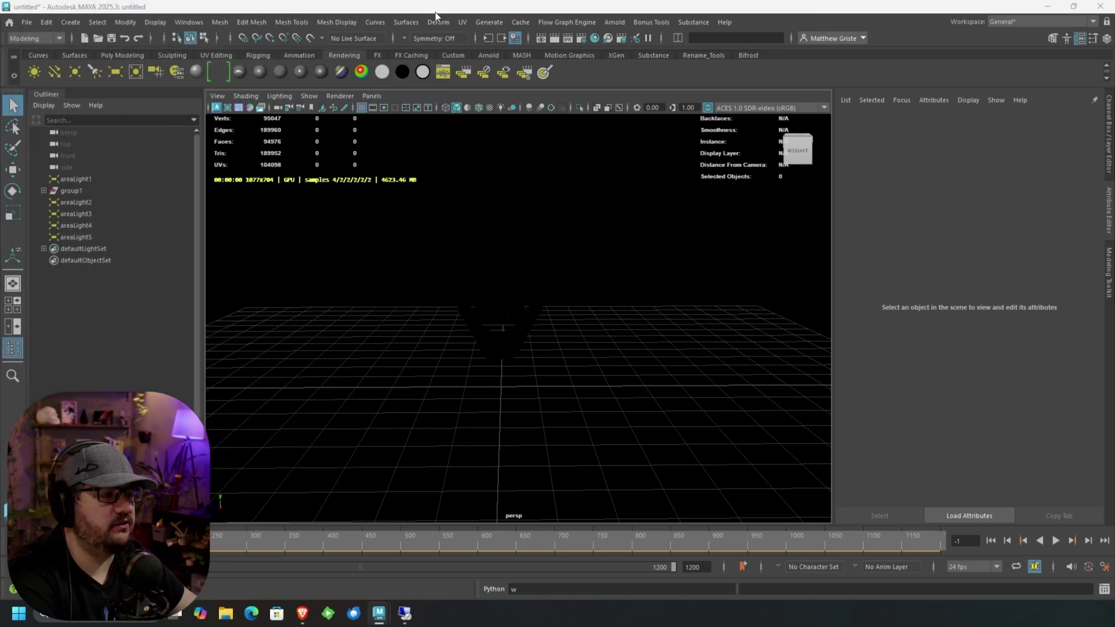
Step: Examine how the individual area lights contribute to the skull's shading from the front and at a slight angle
alt+drag(574, 224, 570, 289)
alt+middle_drag(570, 289, 570, 288)
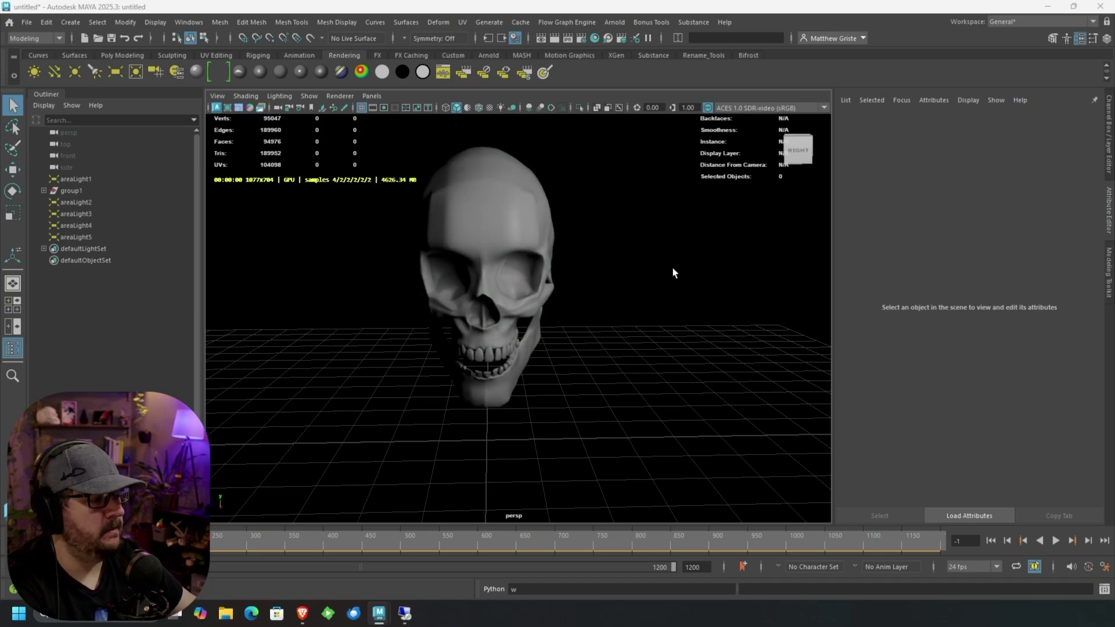
alt+drag(674, 273, 628, 248)
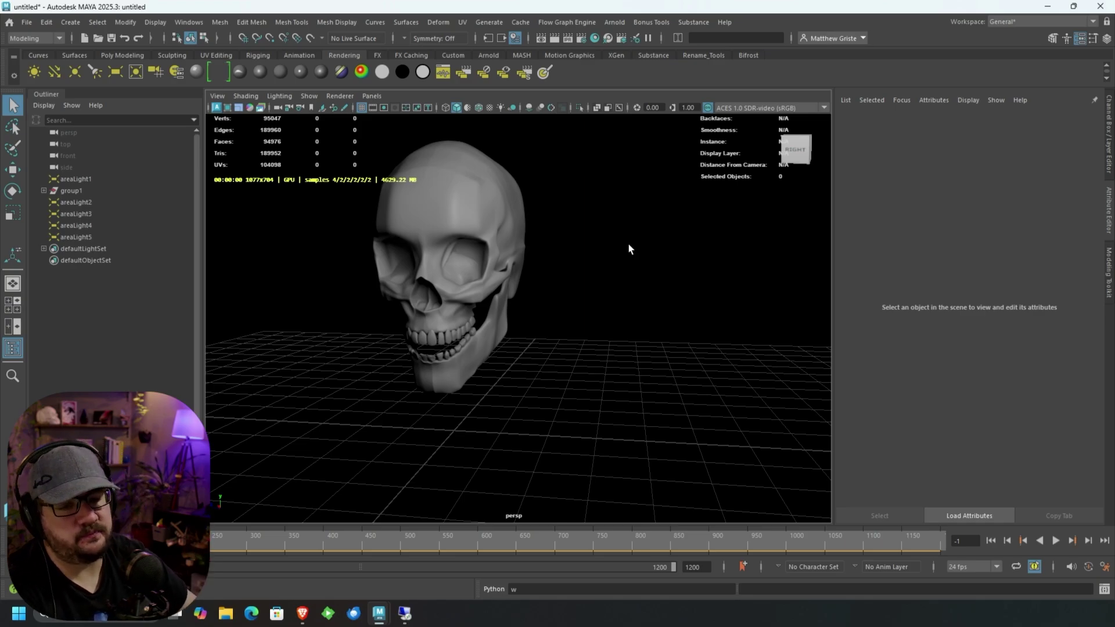
alt+drag(597, 362, 584, 338)
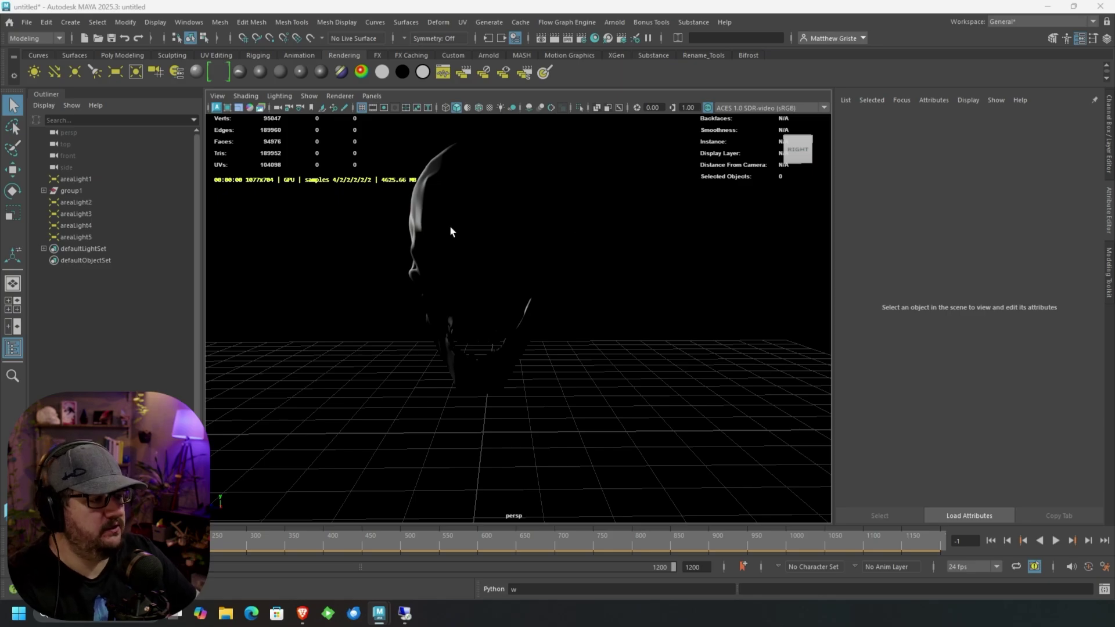
alt+drag(453, 226, 445, 259)
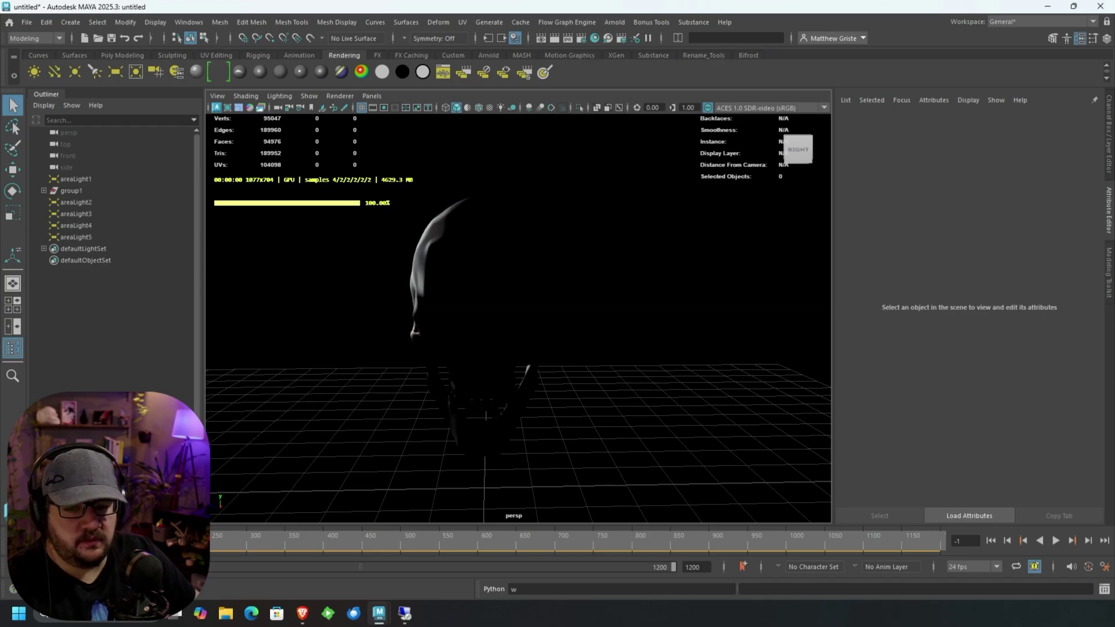
Step: Try repositioning the back light areaLight4 over the top of the skull with the target manipulator, then undo the moves
click(318, 213)
key(w)
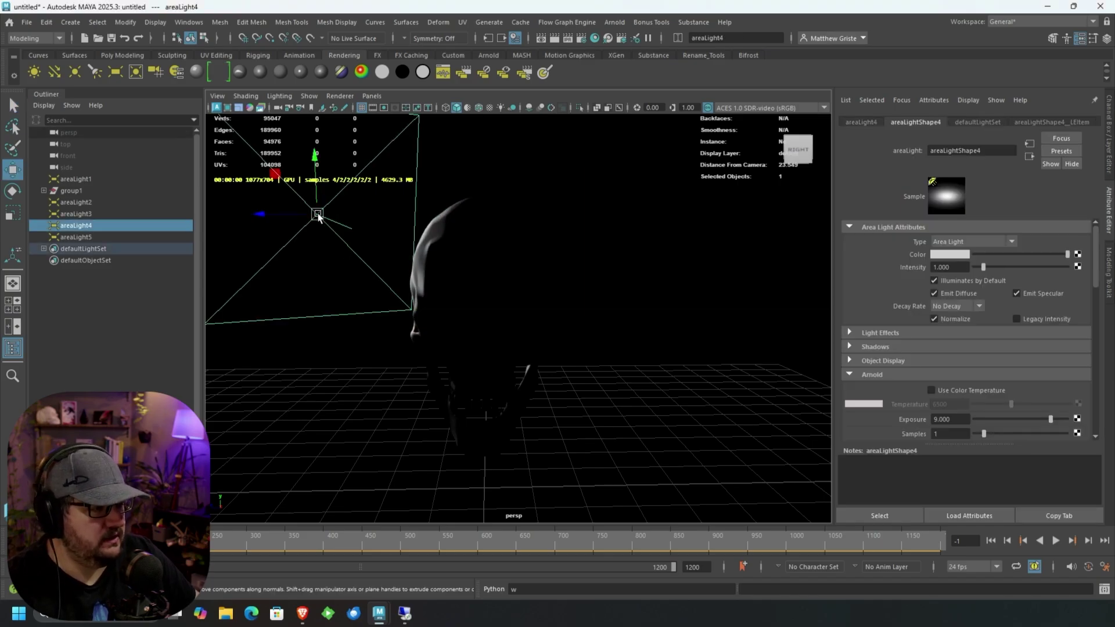
key(t)
drag(290, 212, 458, 64)
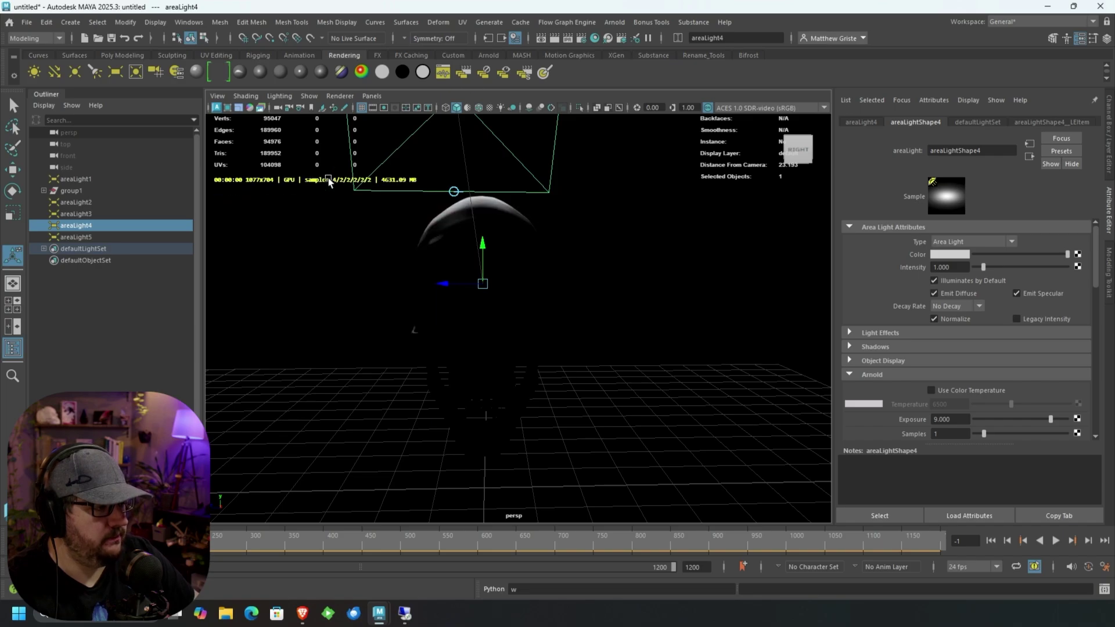
key(ctrl+z)
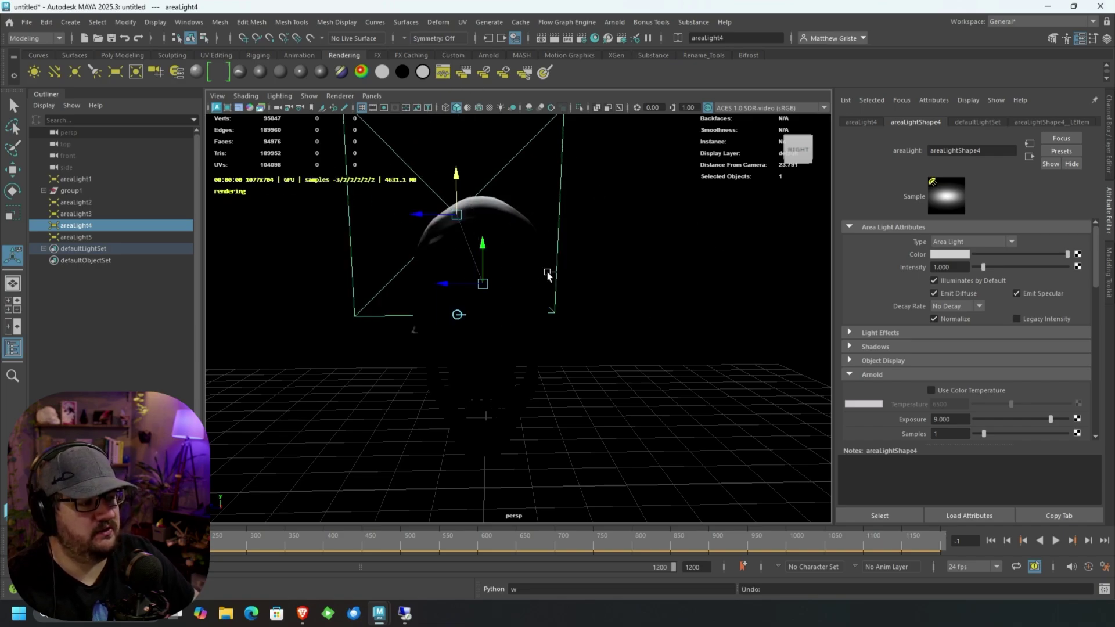
key(ctrl+z)
key(ctrl+z)
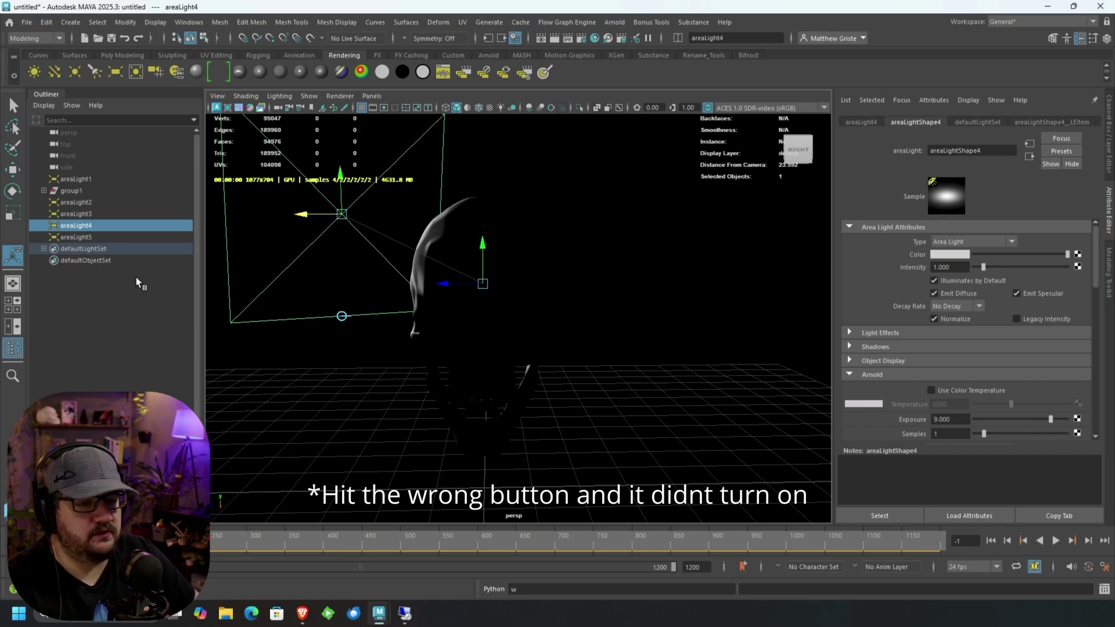
key(ctrl+z)
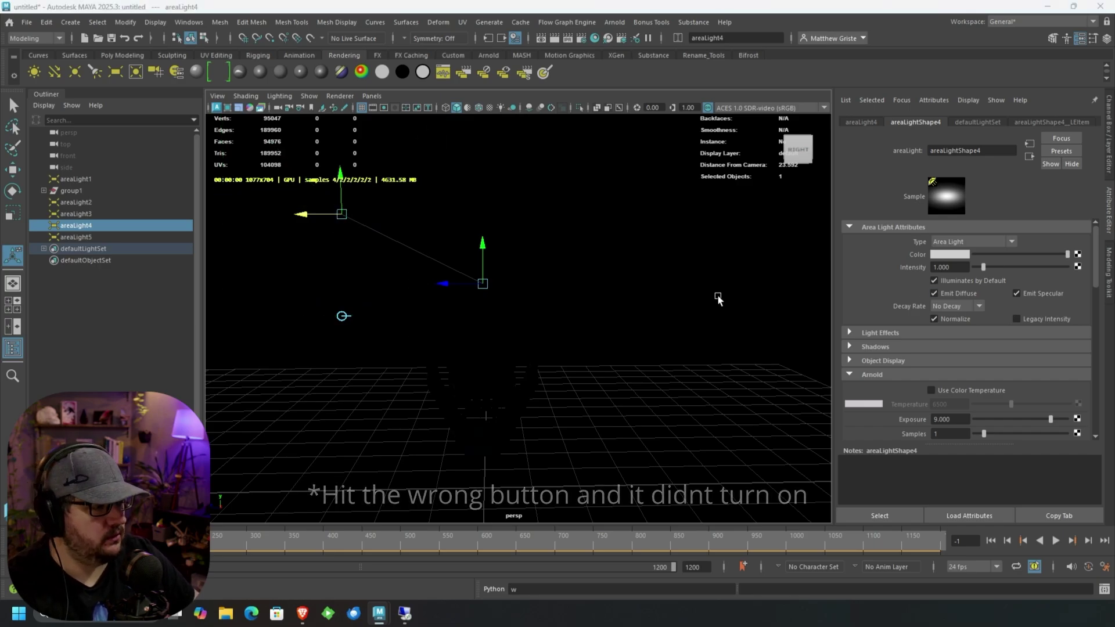
Step: Set areaLight1's Arnold exposure to 9 and check its effect on the skull from an angle
alt+middle_drag(570, 331, 584, 315)
mouse_move(583, 314)
alt+mouse_down()
mouse_move(600, 305)
mouse_move(587, 312)
alt+mouse_up()
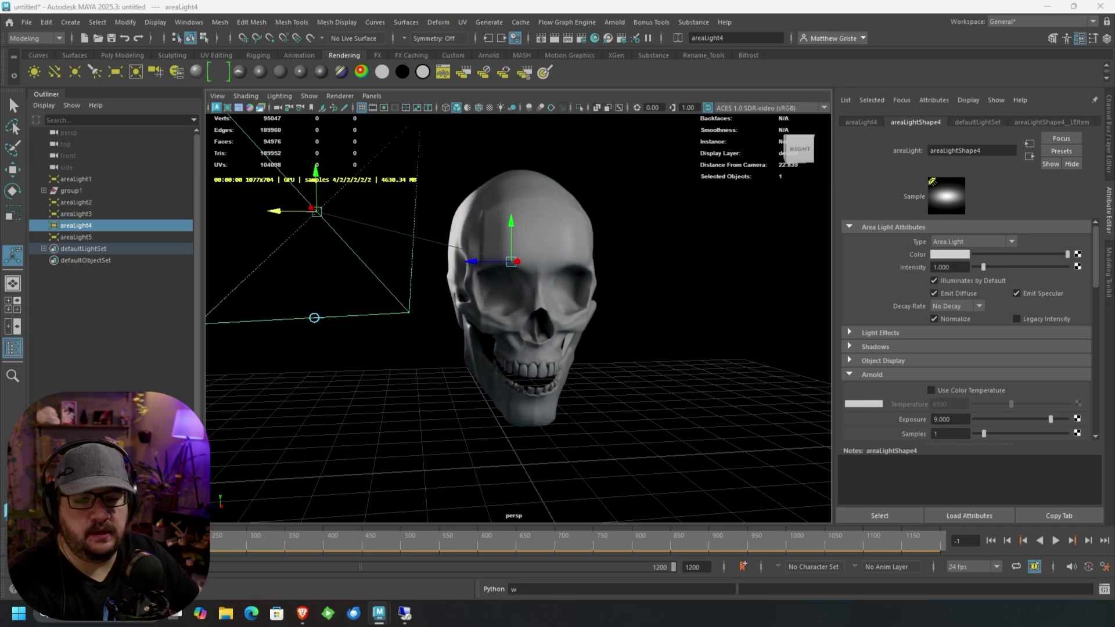
alt+drag(577, 293, 571, 292)
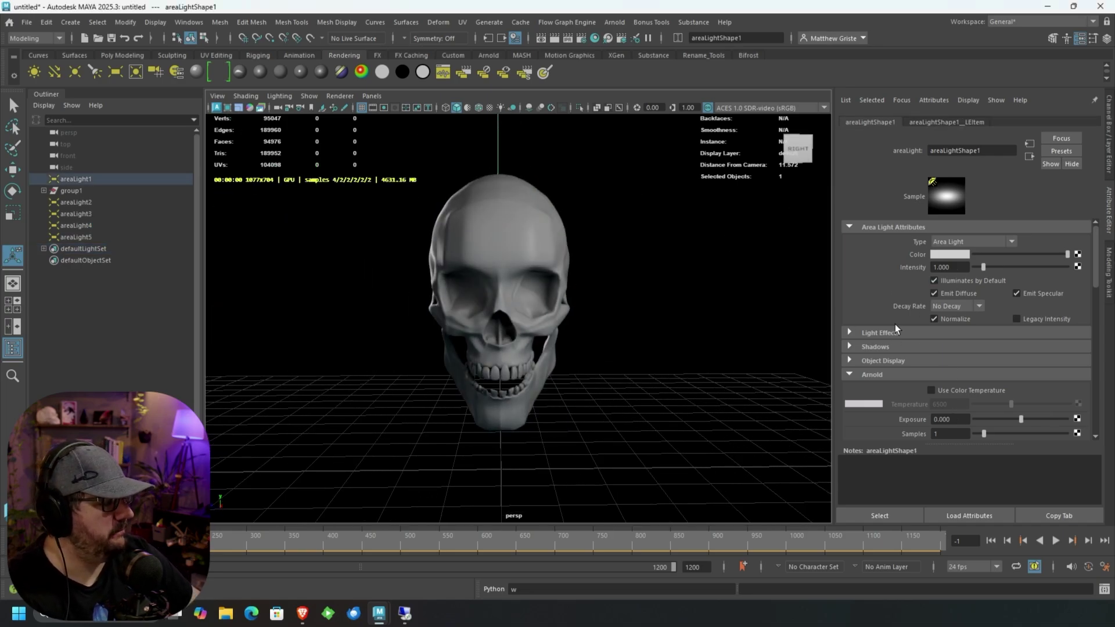
scroll(896, 331, down, 4)
double_click(952, 279)
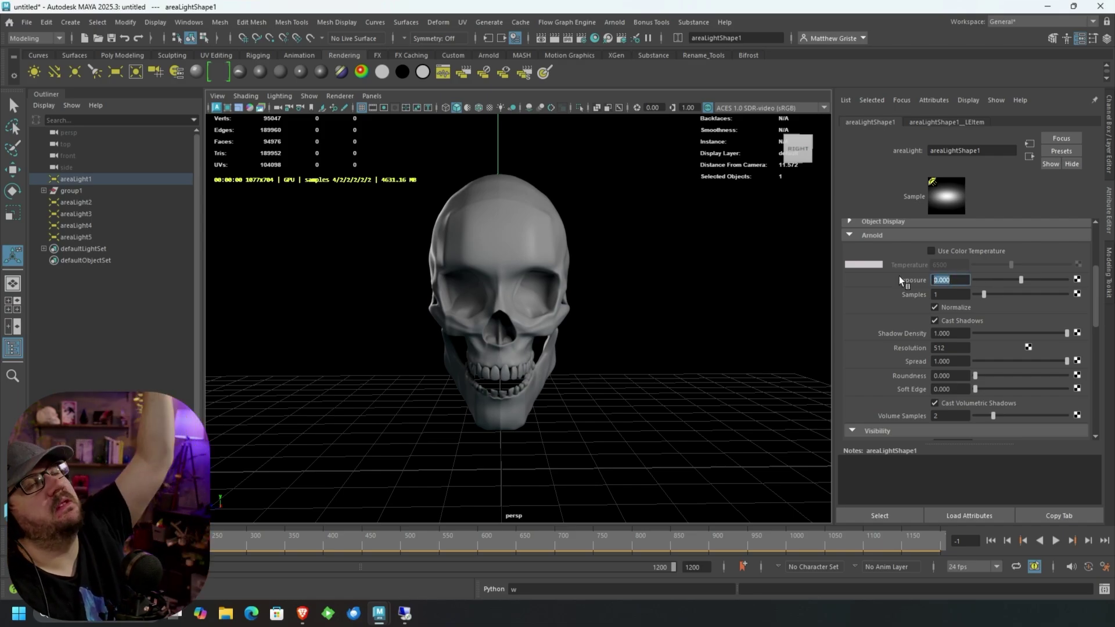
text(9)
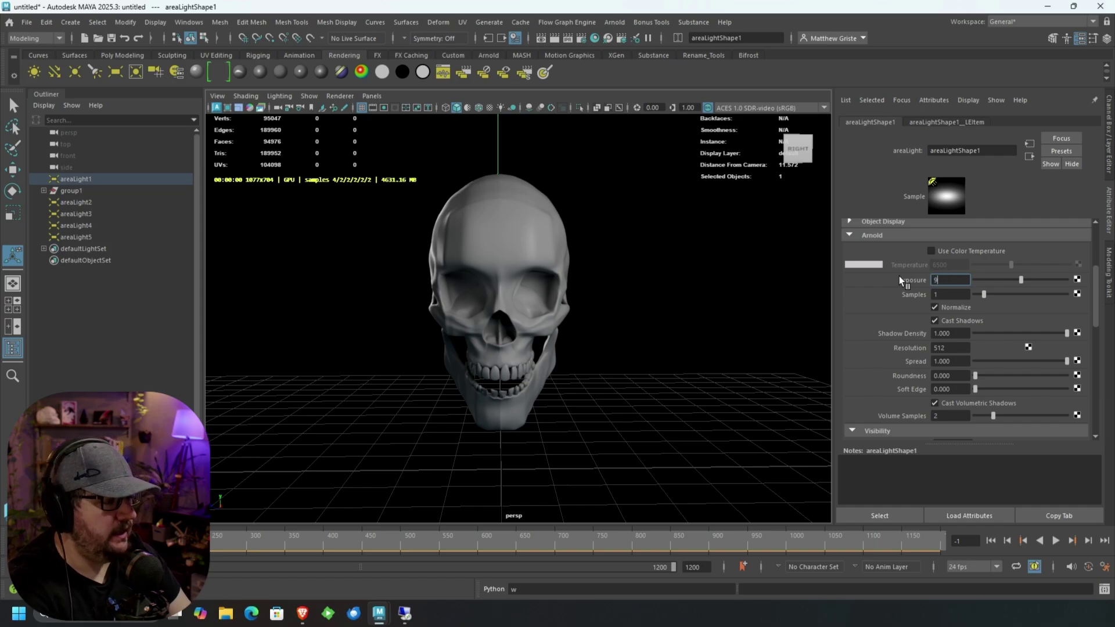
key(Return)
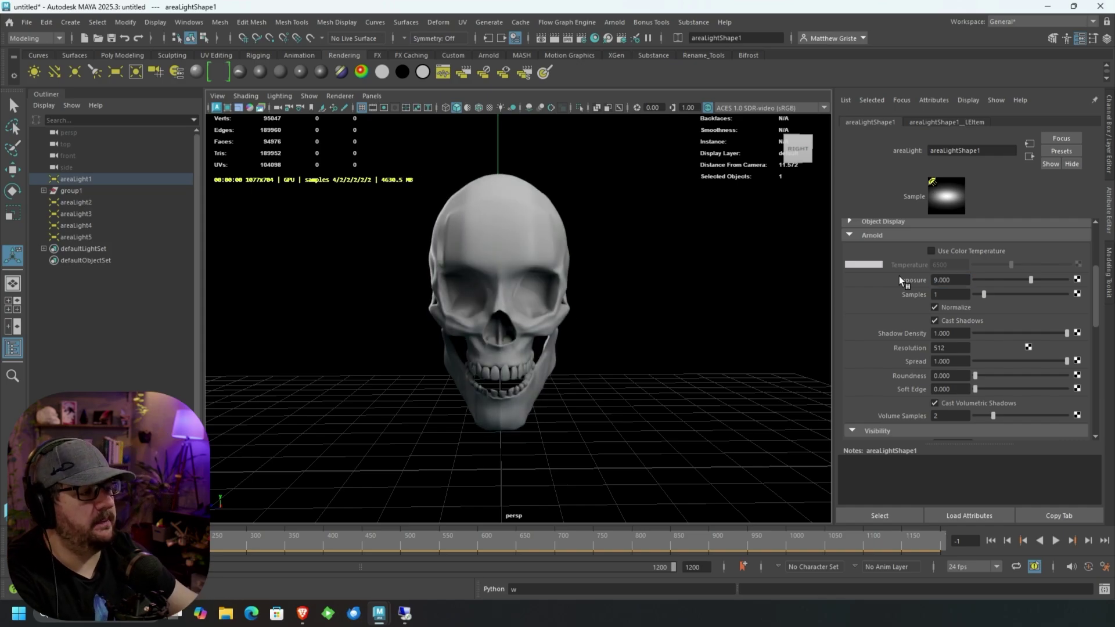
alt+drag(647, 273, 600, 281)
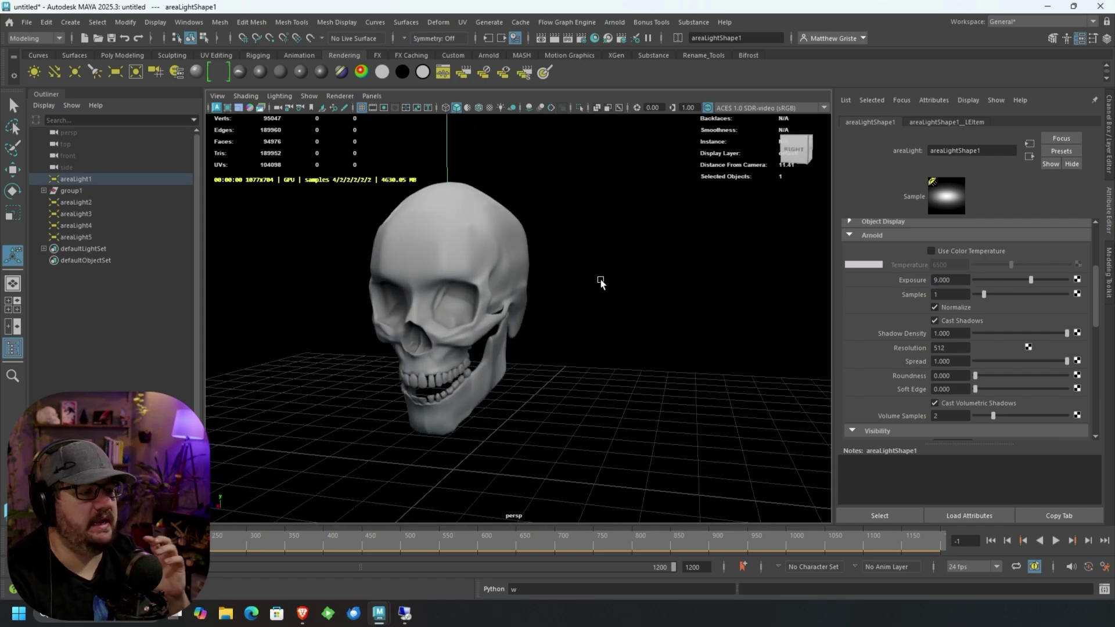